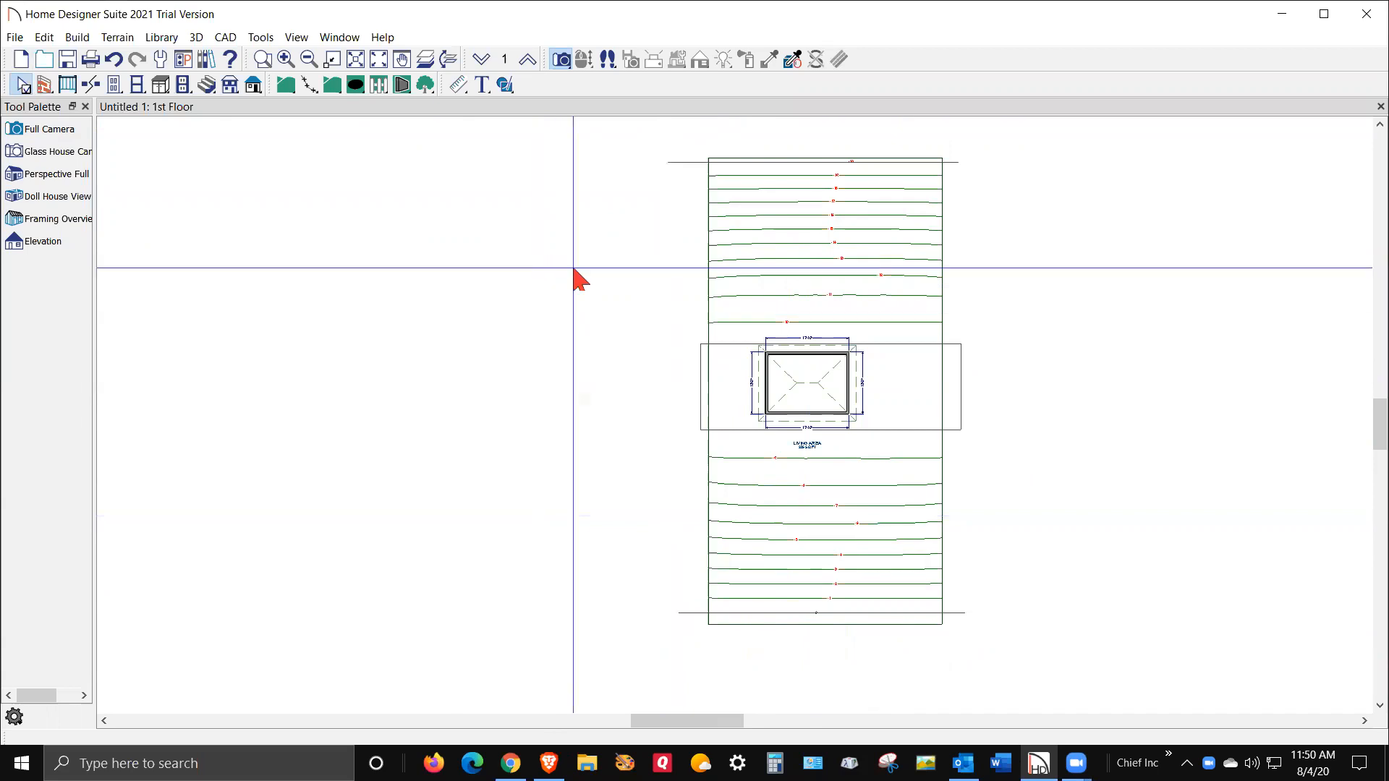
Inspect the framed house on its sloping terrain from different angles in a perspective framing overview, and close that view.
{"action": "left_click", "coordinate": [561, 61]}
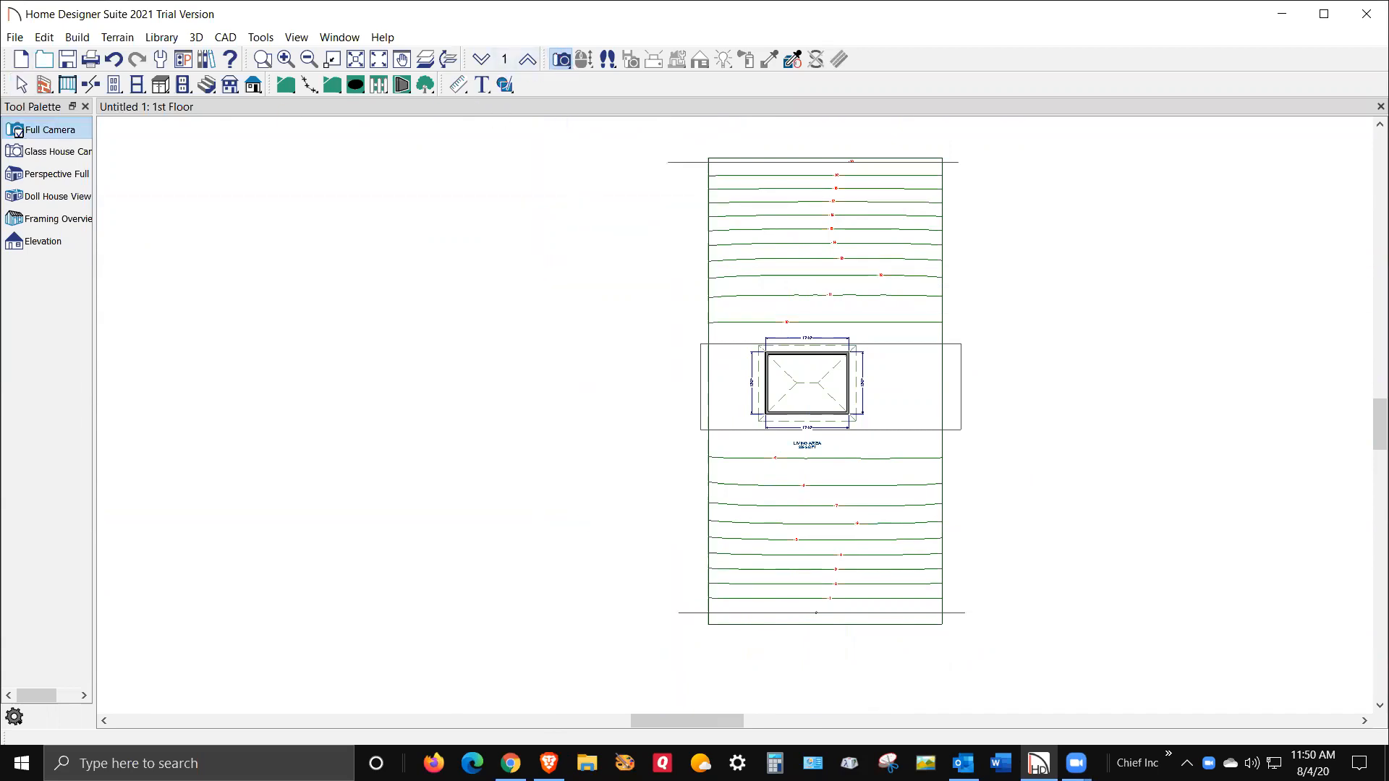
{"action": "left_click", "coordinate": [36, 220]}
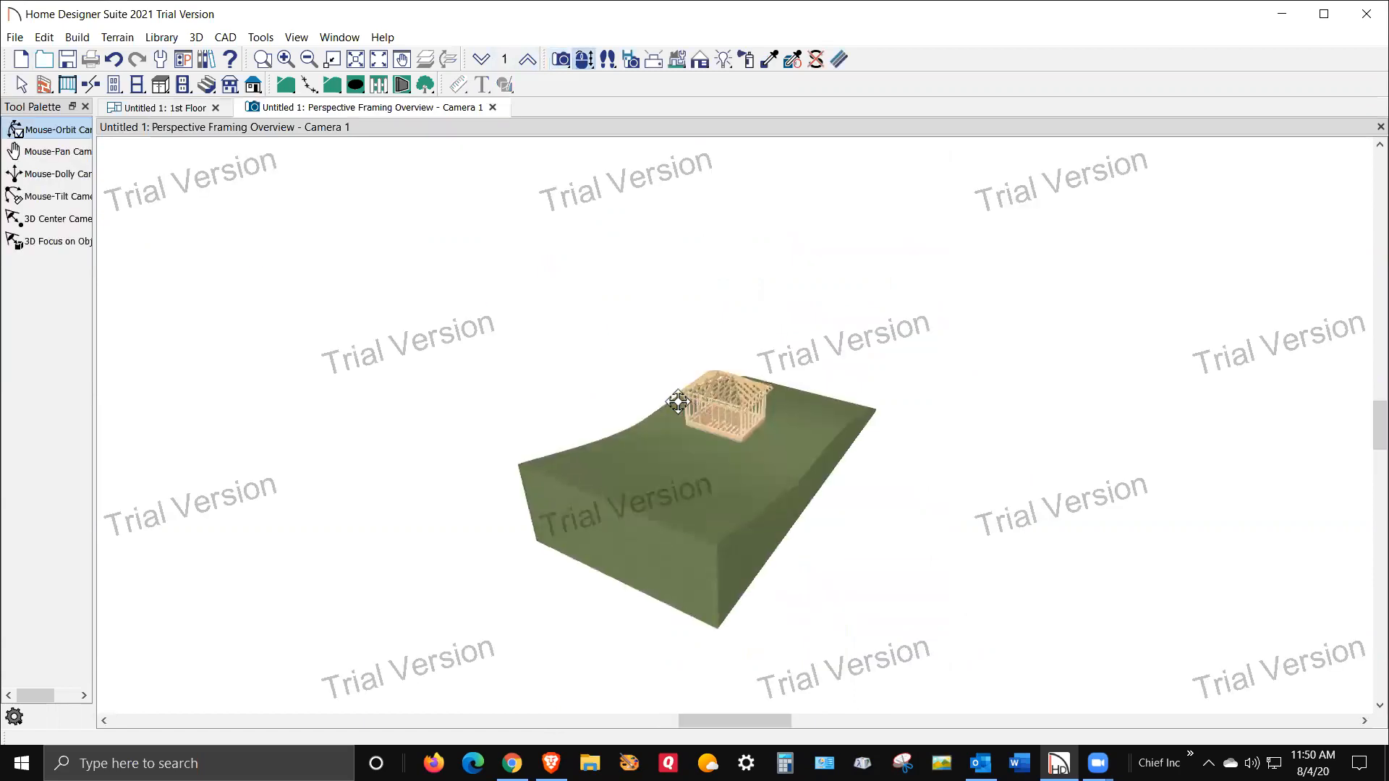
{"action": "scroll", "coordinate": [713, 420], "scroll_direction": "up", "scroll_amount": 5}
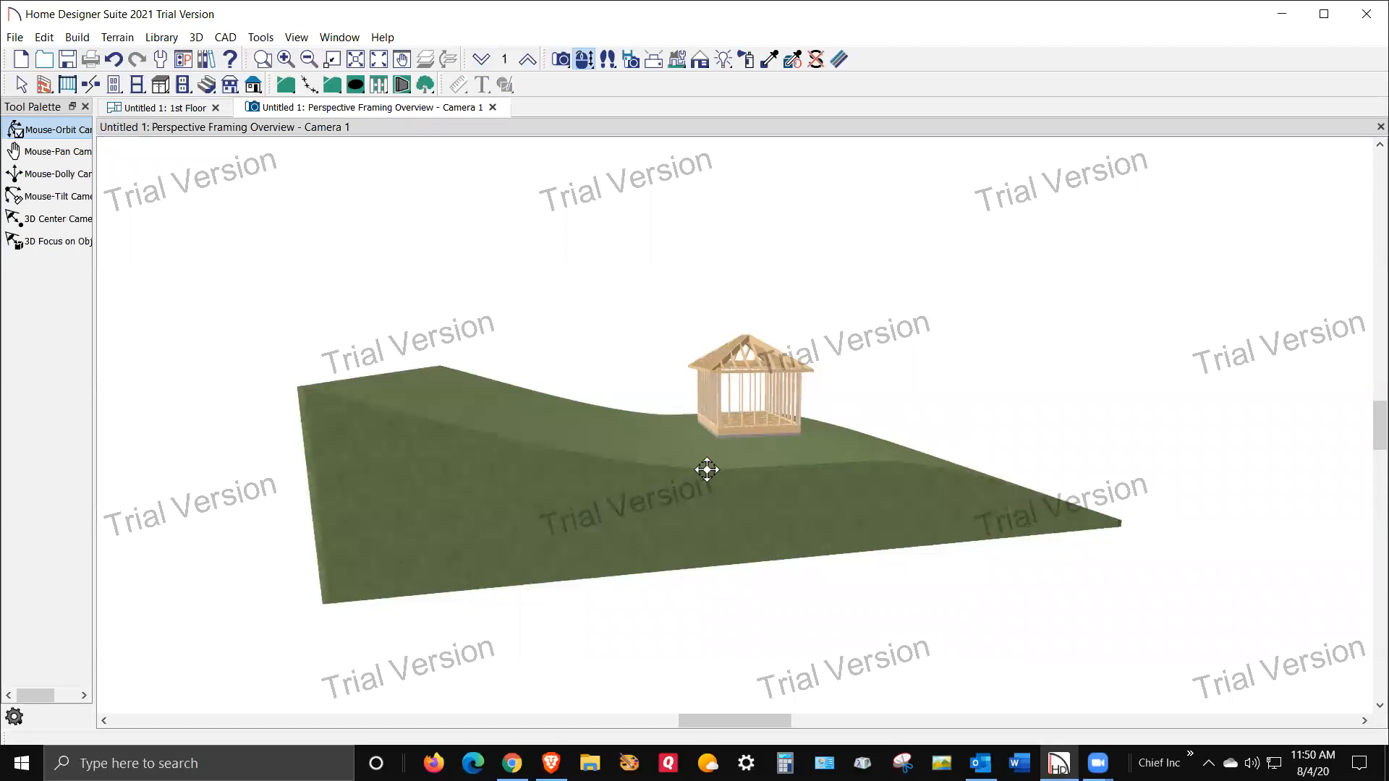
{"action": "left_click_drag", "start_coordinate": [946, 475], "coordinate": [800, 484]}
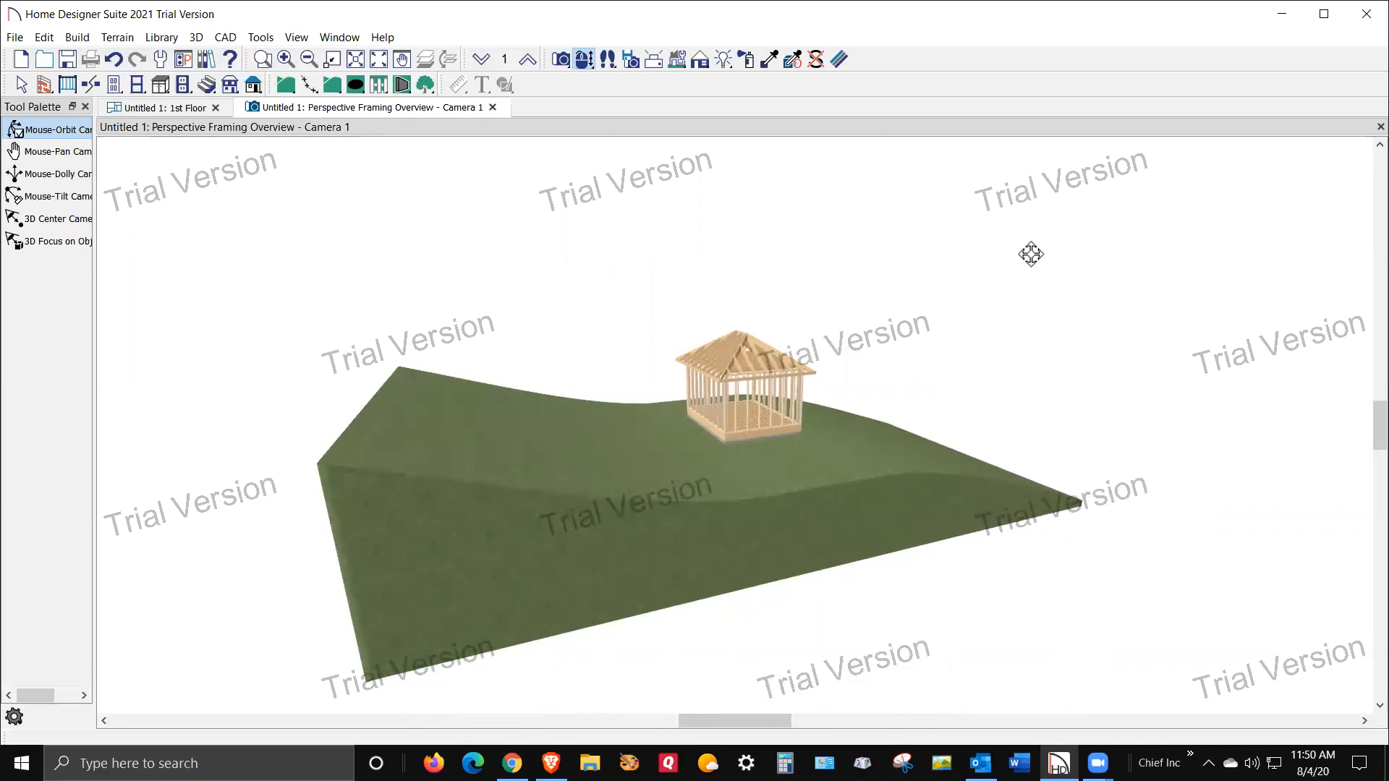
{"action": "left_click", "coordinate": [1378, 127]}
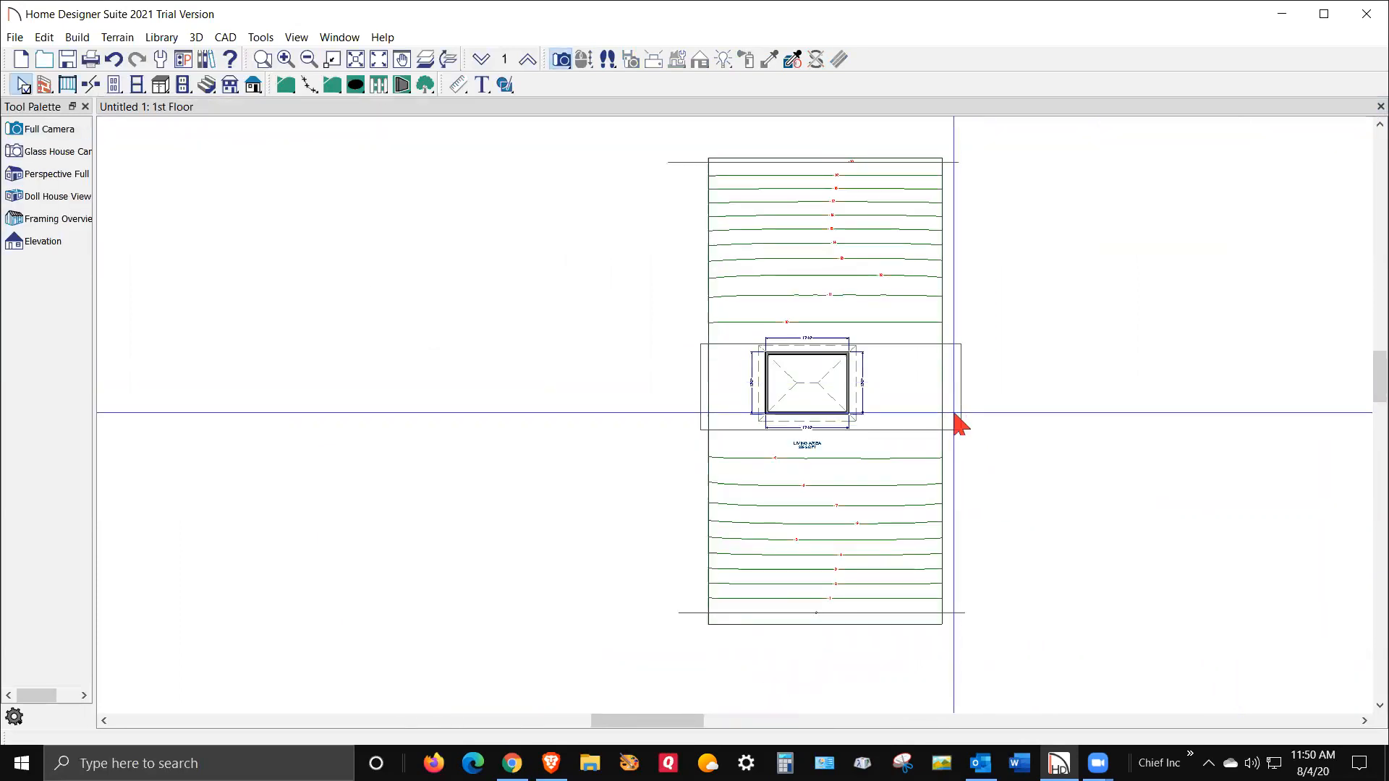
Check the elevation settings of the elevation line below the house, the flat region around it, and the elevation line above it.
{"action": "left_click", "coordinate": [964, 613]}
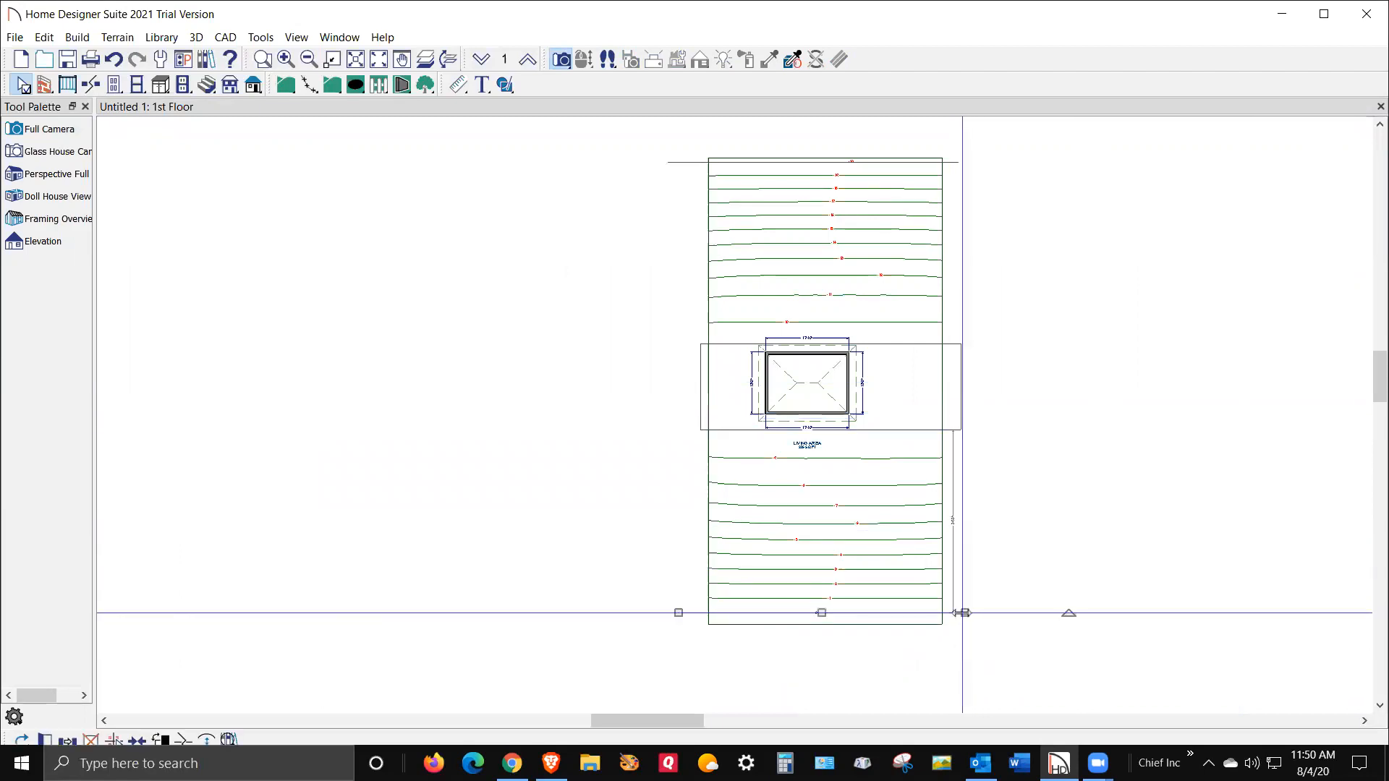
{"action": "double_click", "coordinate": [694, 624]}
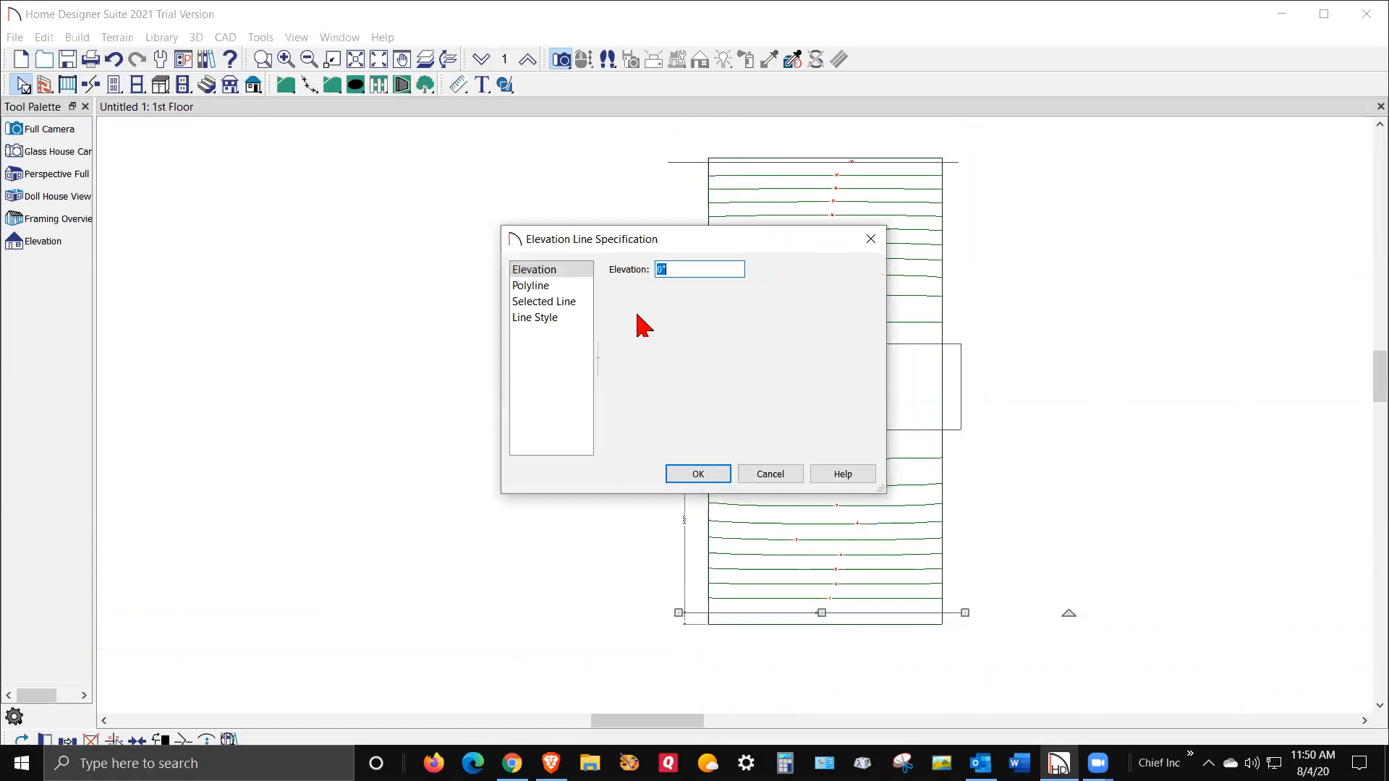
{"action": "left_click", "coordinate": [772, 474]}
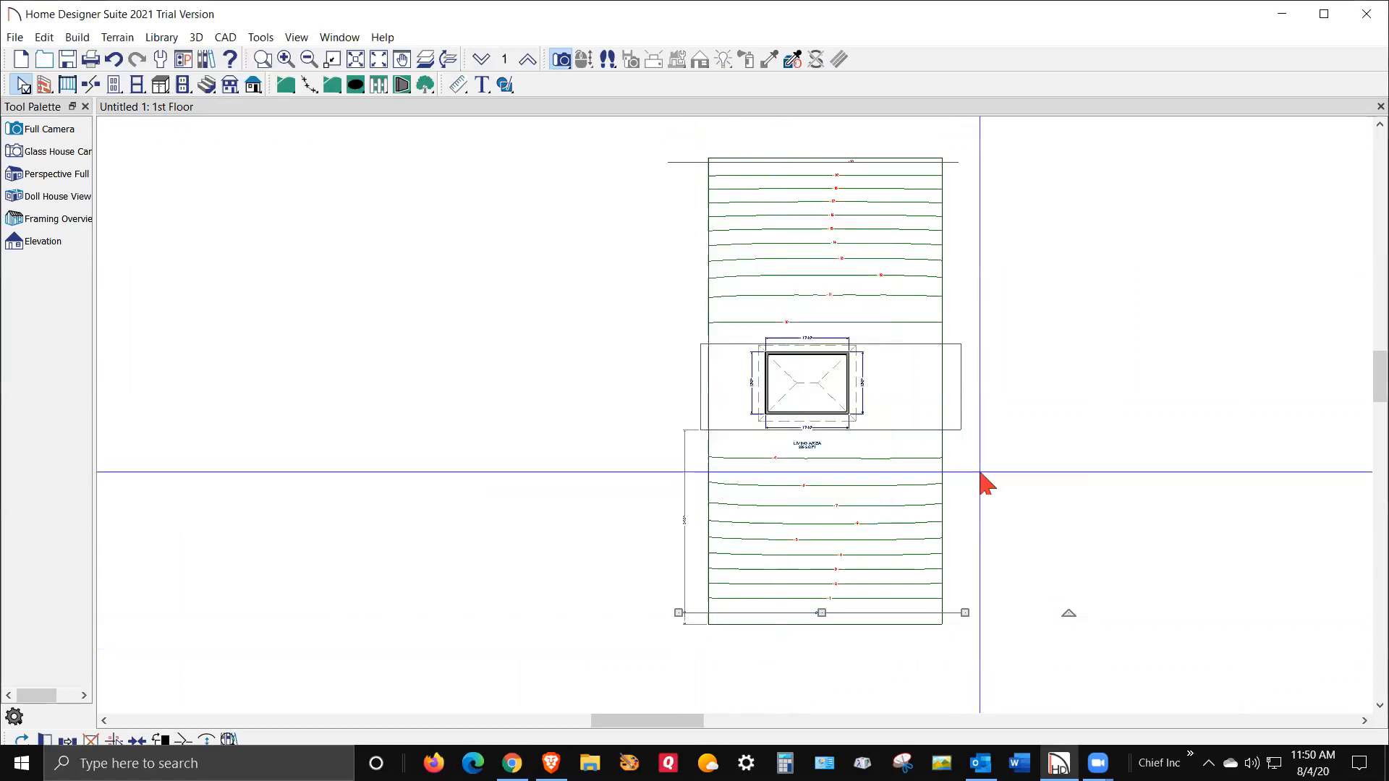
{"action": "double_click", "coordinate": [961, 403]}
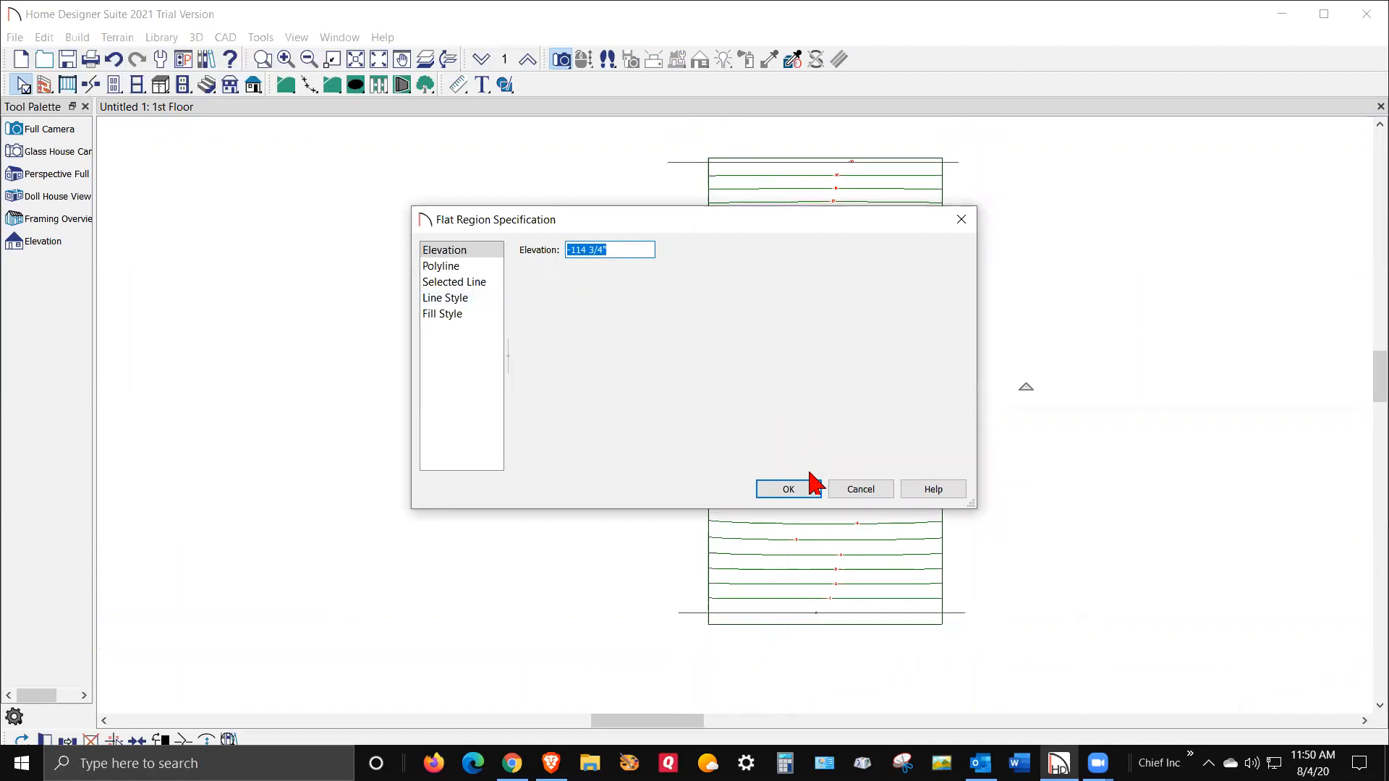
{"action": "left_click", "coordinate": [796, 490]}
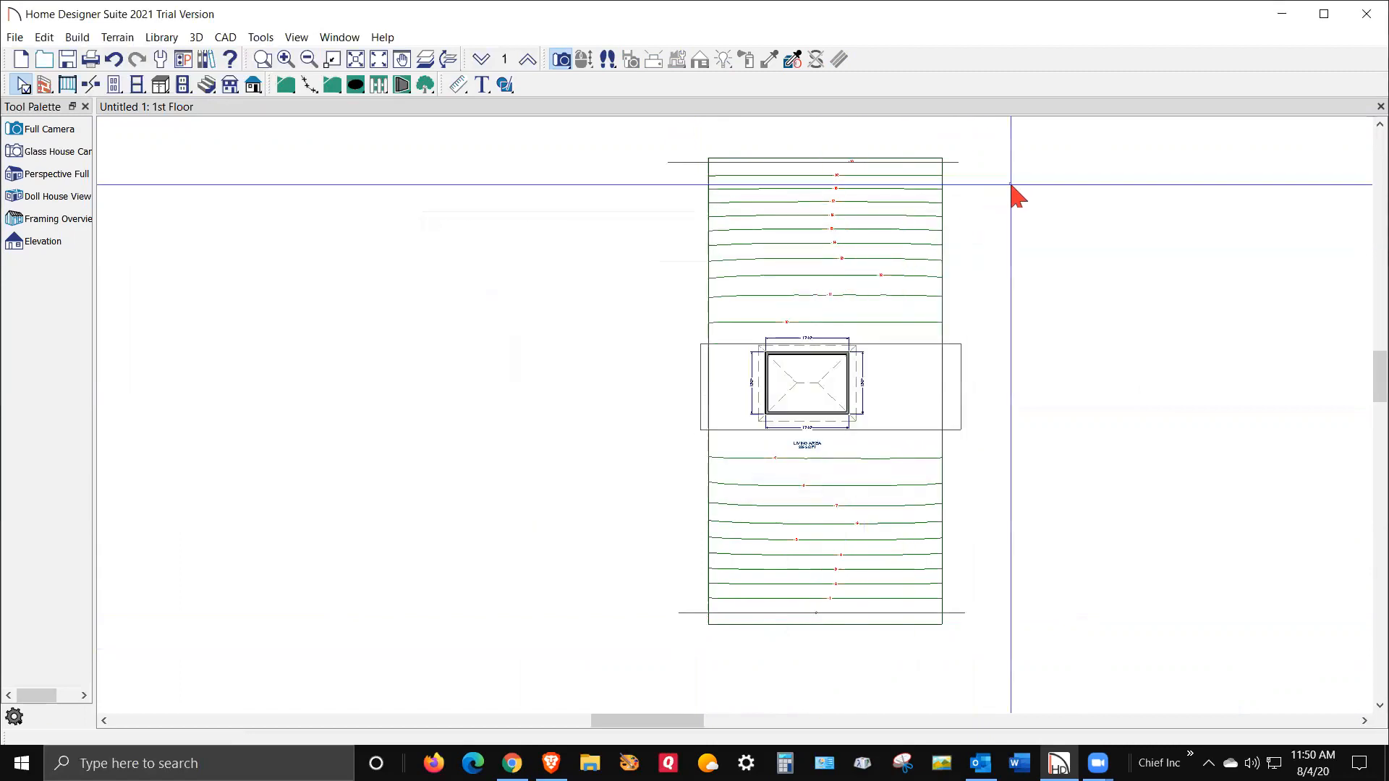
{"action": "left_click", "coordinate": [683, 164]}
{"action": "double_click", "coordinate": [683, 165]}
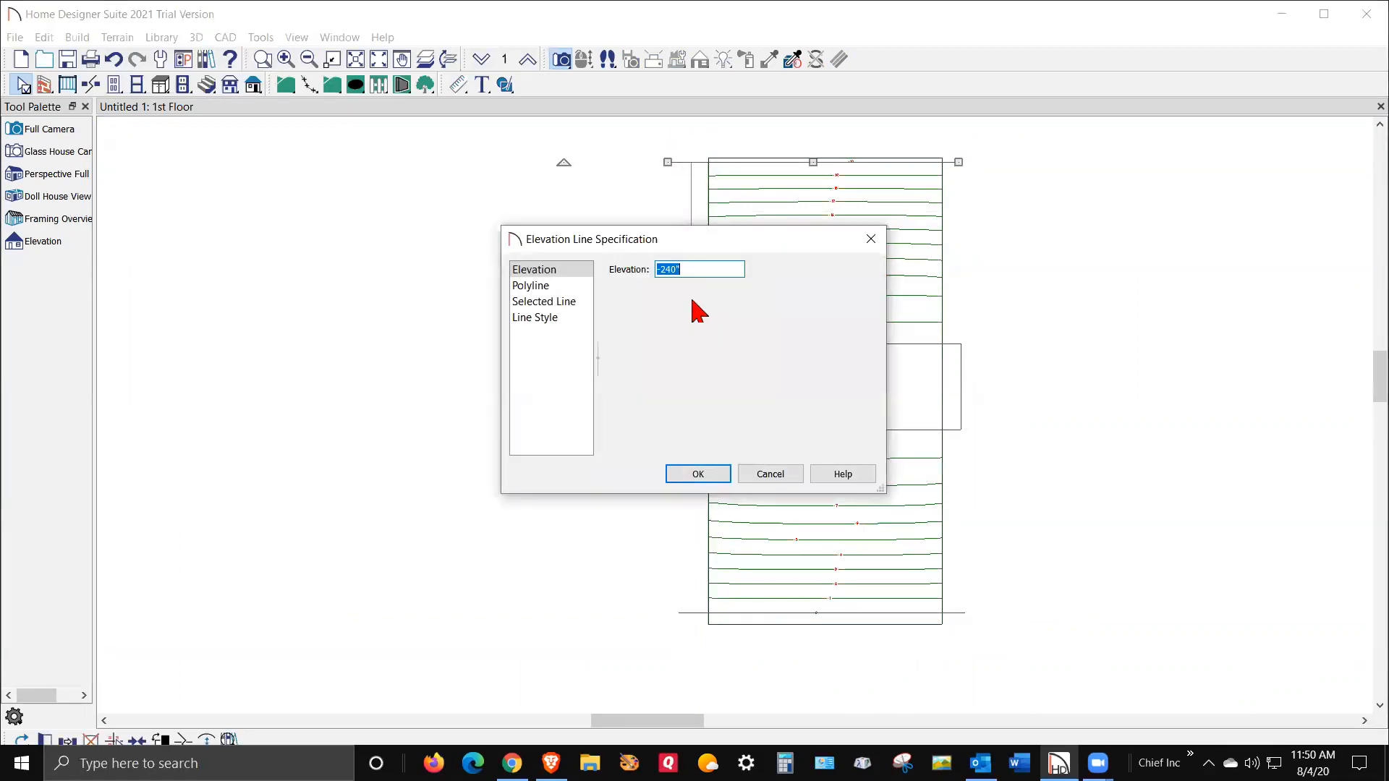
{"action": "left_click", "coordinate": [769, 475]}
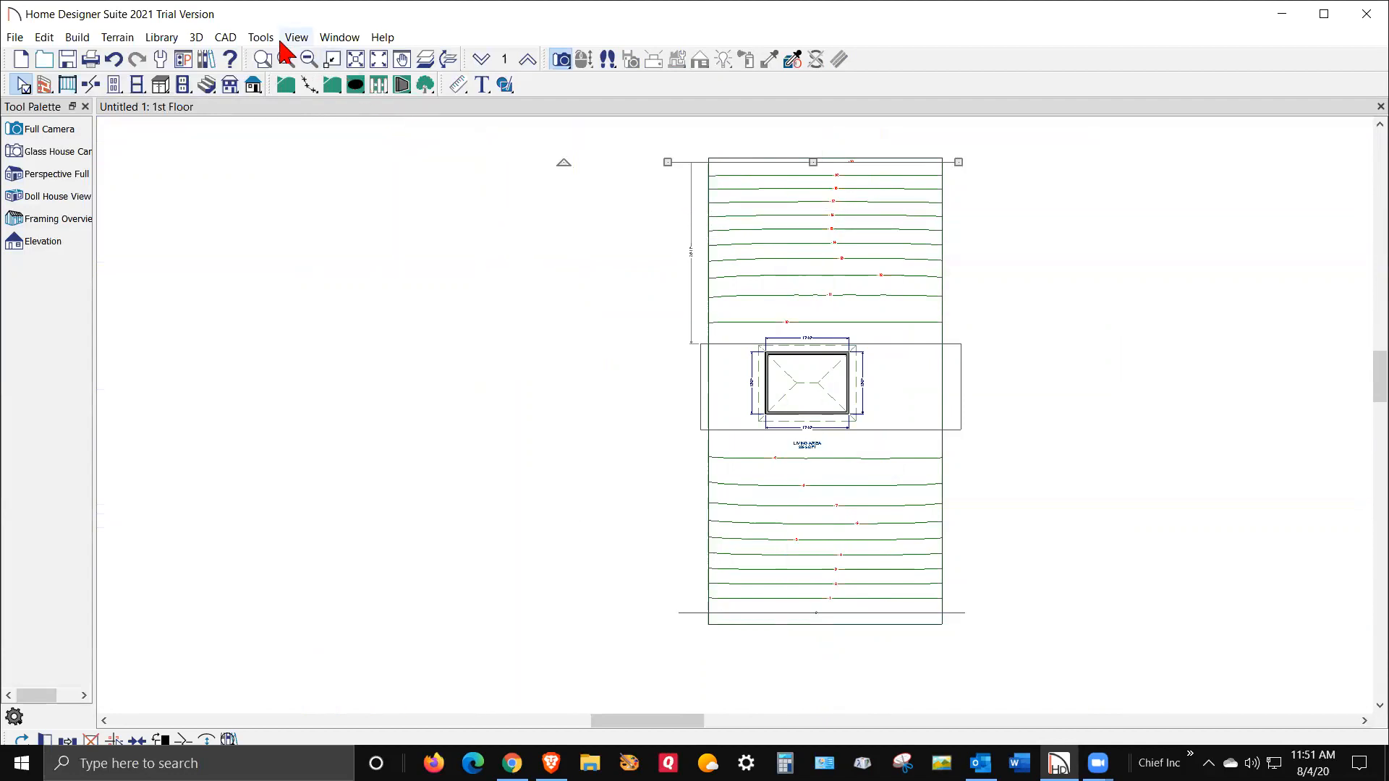
Turn off the display of the "Terrain, Primary Contours" layer in the floor plan's display options.
{"action": "left_click", "coordinate": [259, 36]}
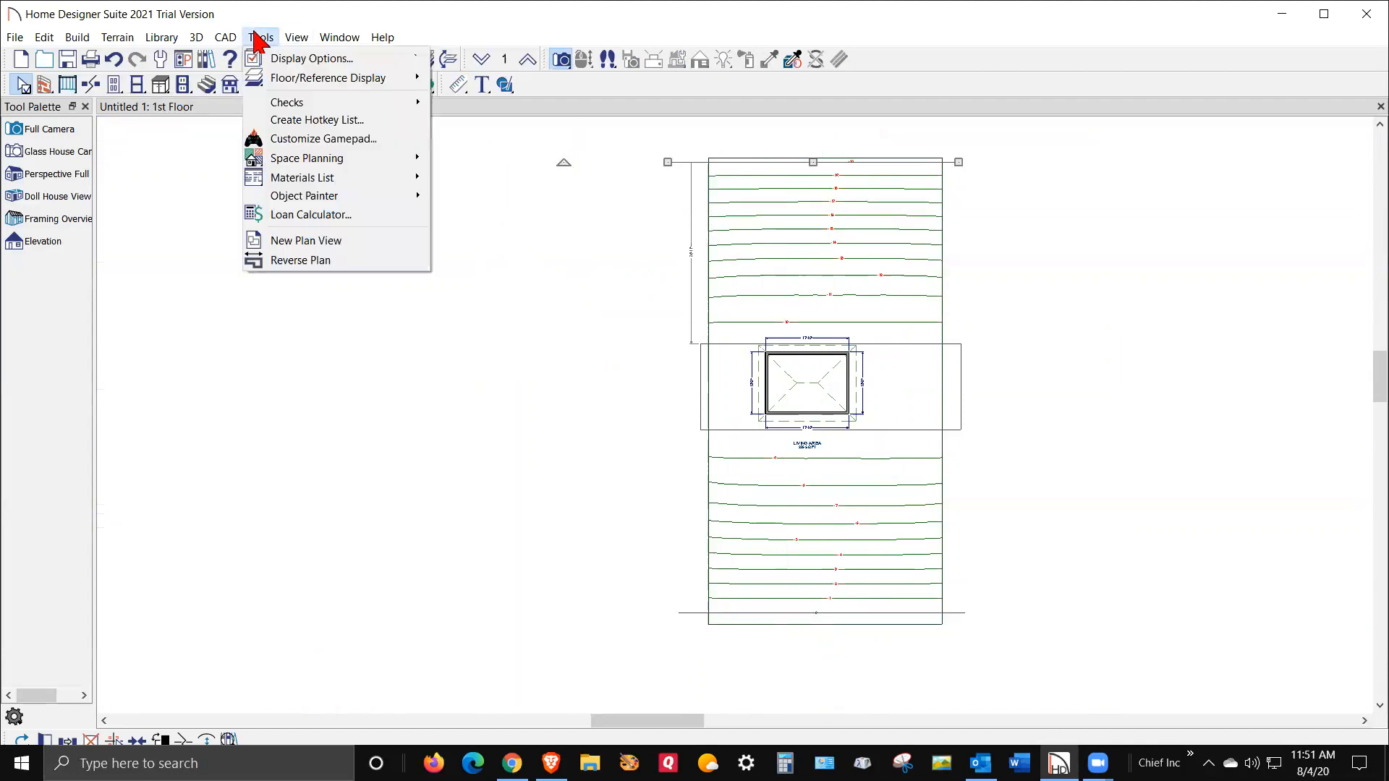
{"action": "left_click", "coordinate": [310, 59]}
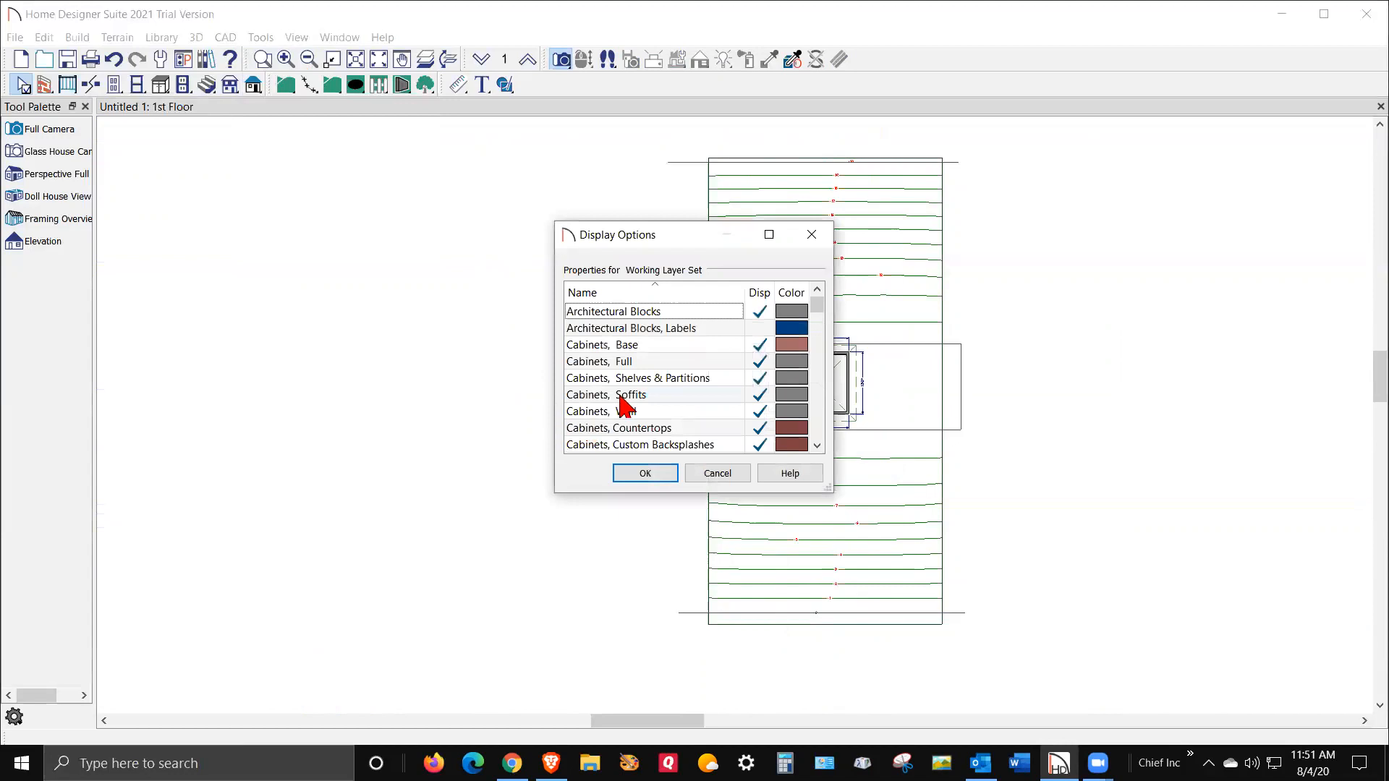
{"action": "left_click", "coordinate": [624, 396]}
{"action": "key", "text": "t"}
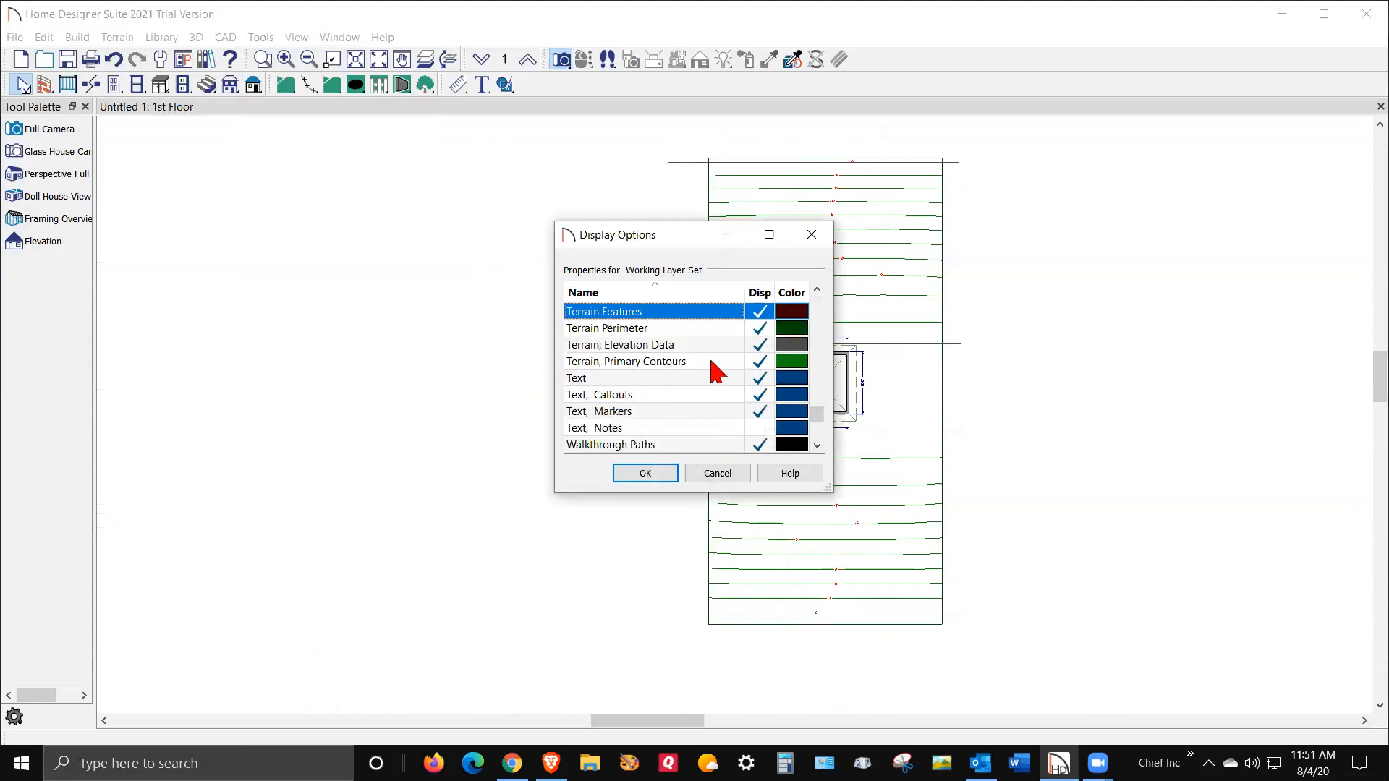
{"action": "scroll", "coordinate": [718, 373], "scroll_direction": "up", "scroll_amount": 1}
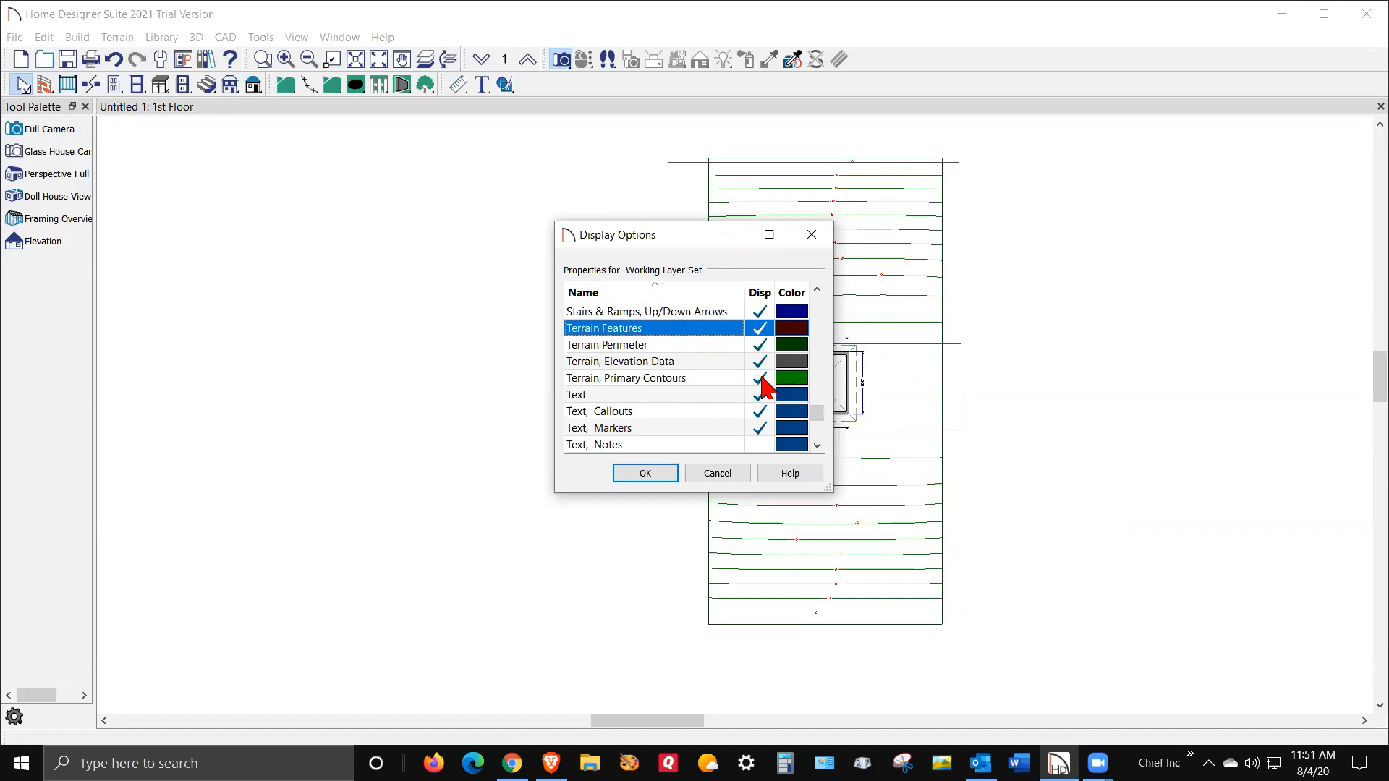
{"action": "left_click", "coordinate": [759, 378]}
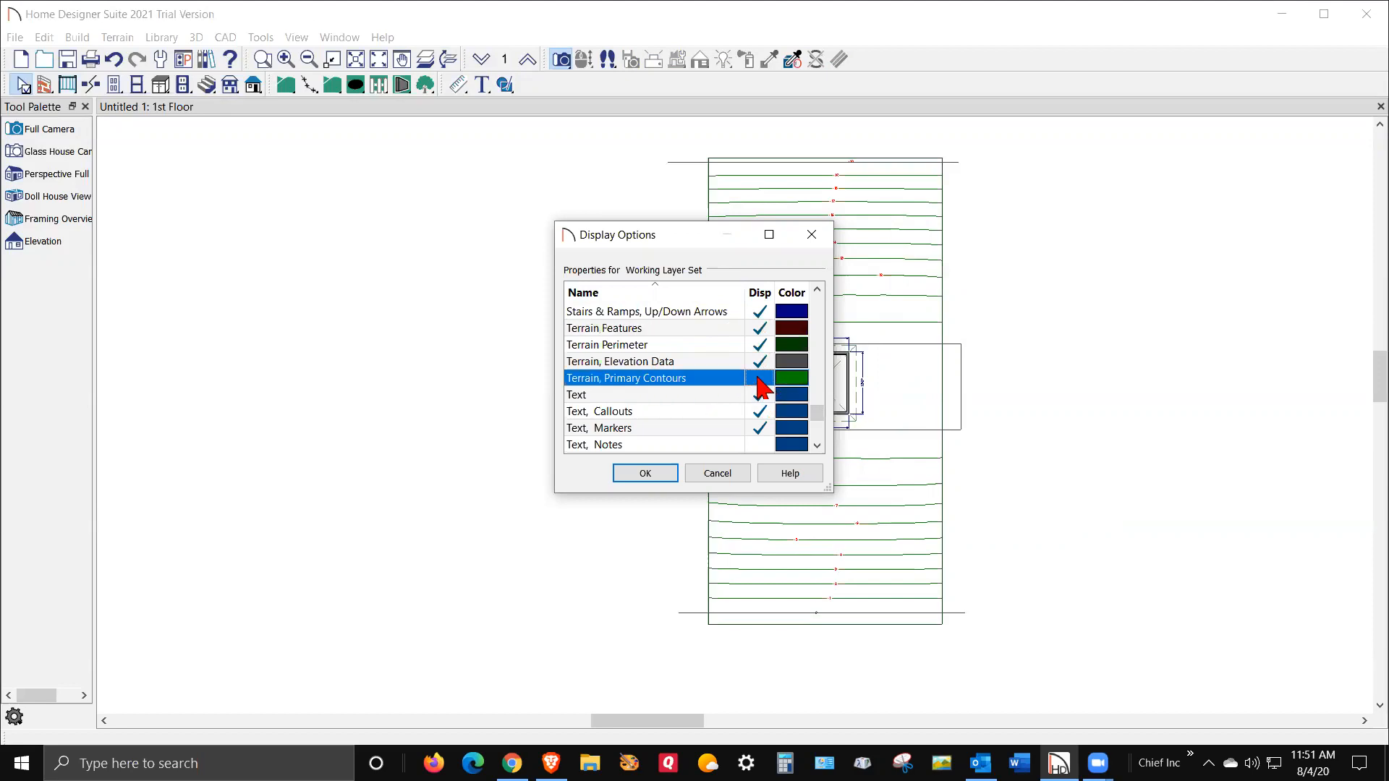
{"action": "left_click", "coordinate": [644, 474]}
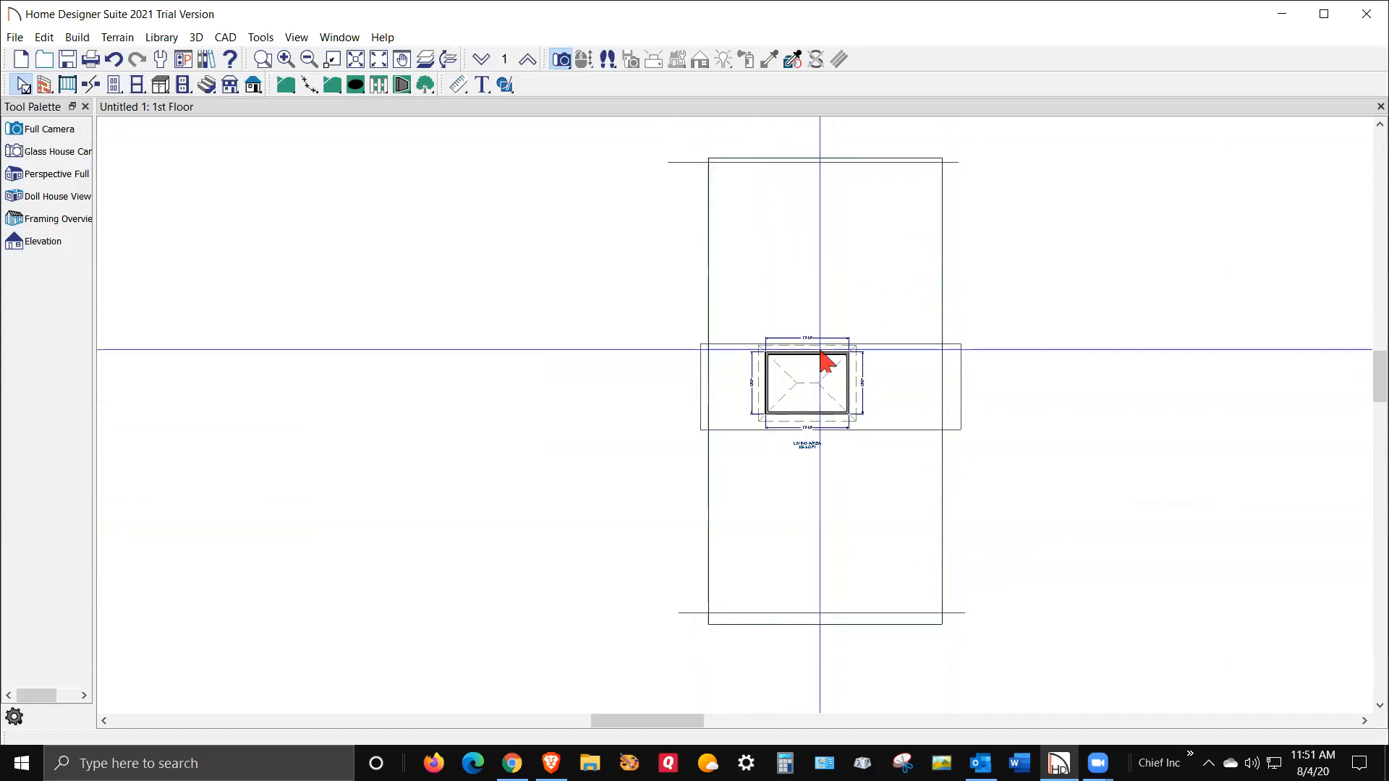
Hide the house walls in the floor plan by turning off the display of the "Walls, Normal" layer.
{"action": "scroll", "coordinate": [868, 357], "scroll_direction": "up", "scroll_amount": 2}
{"action": "scroll", "coordinate": [868, 352], "scroll_direction": "up", "scroll_amount": 1}
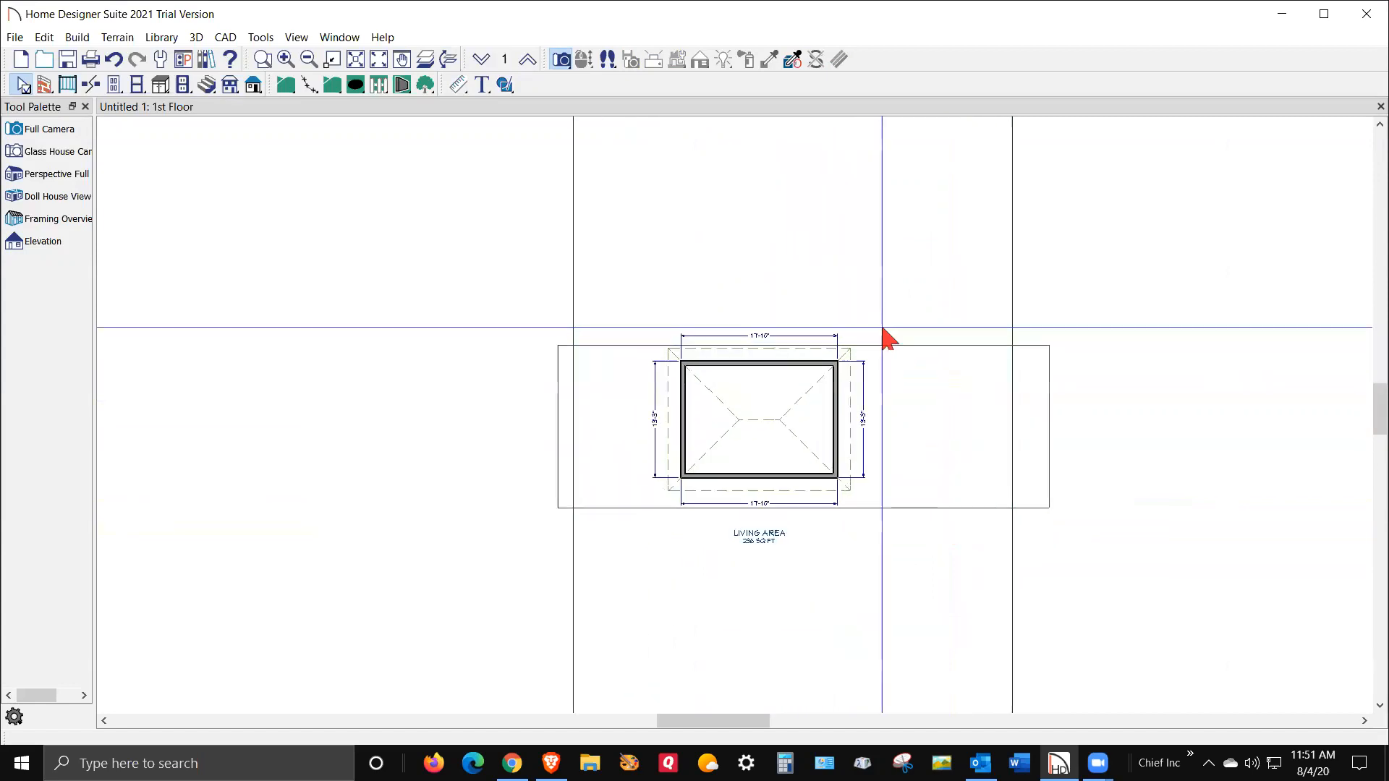
{"action": "scroll", "coordinate": [886, 326], "scroll_direction": "down", "scroll_amount": 1}
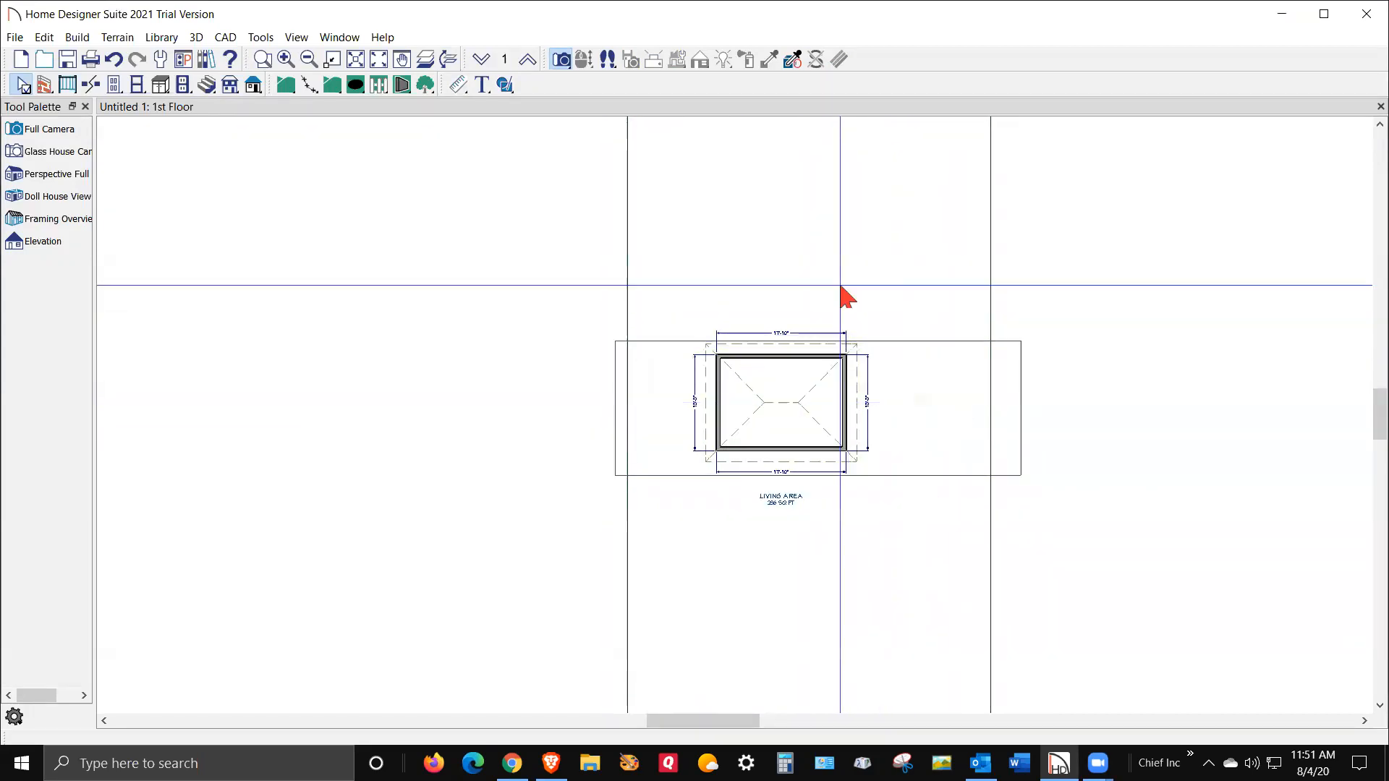
{"action": "scroll", "coordinate": [727, 479], "scroll_direction": "down", "scroll_amount": 2}
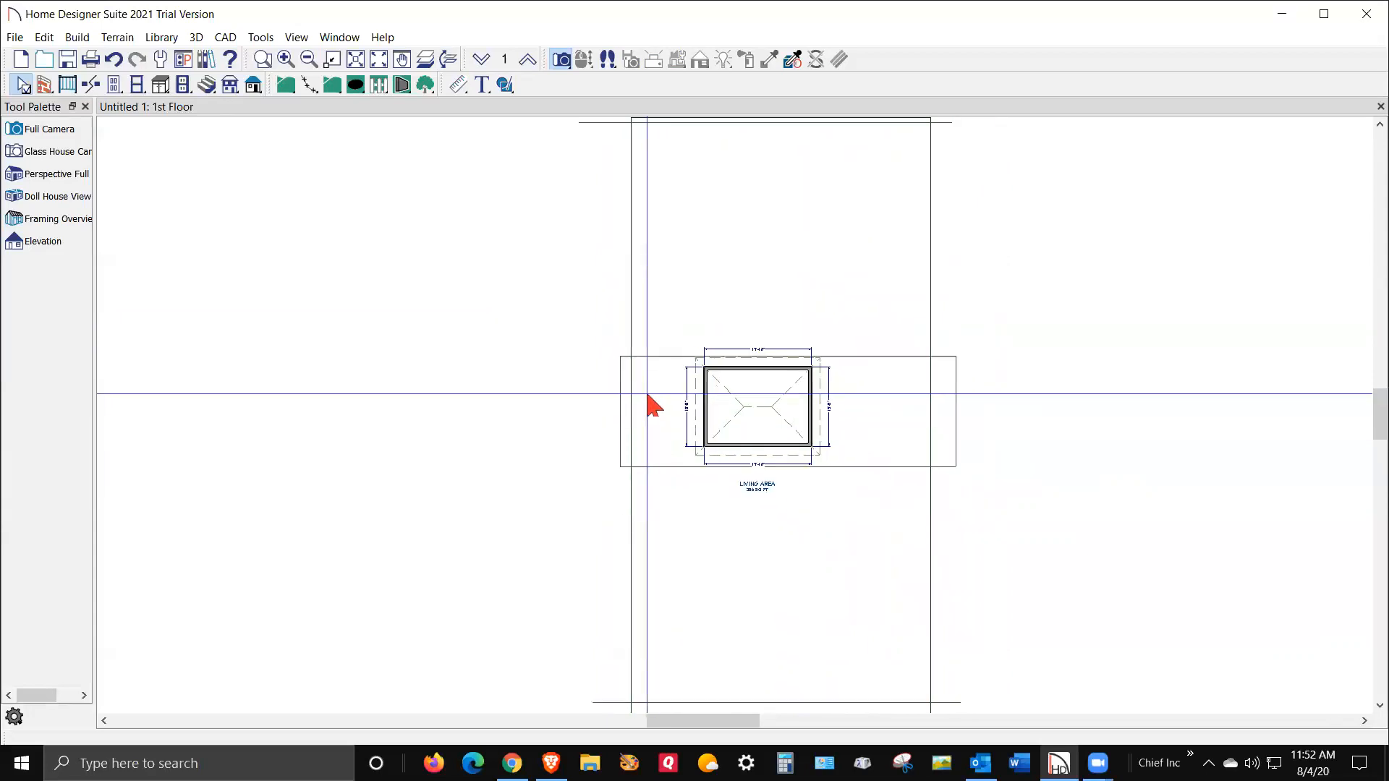
{"action": "left_click", "coordinate": [259, 39]}
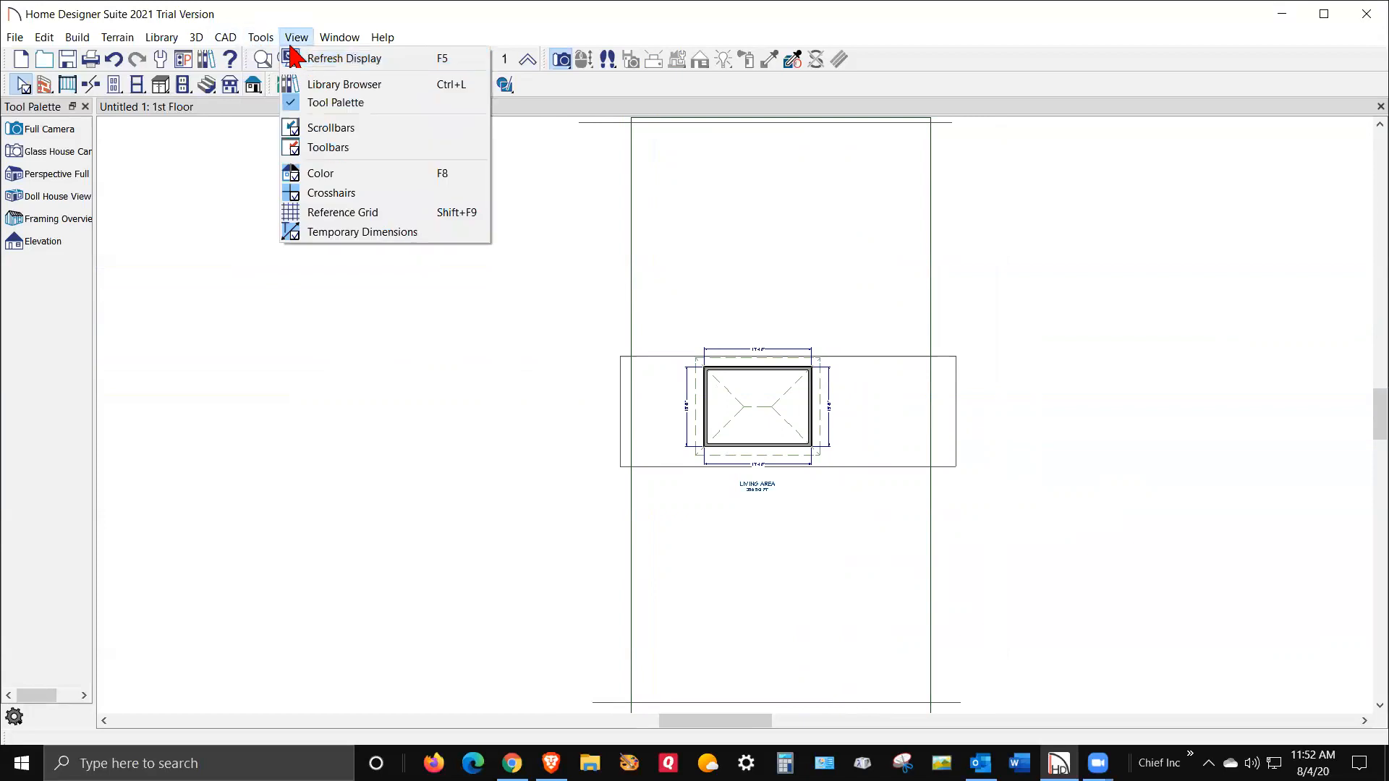
{"action": "left_click", "coordinate": [272, 59]}
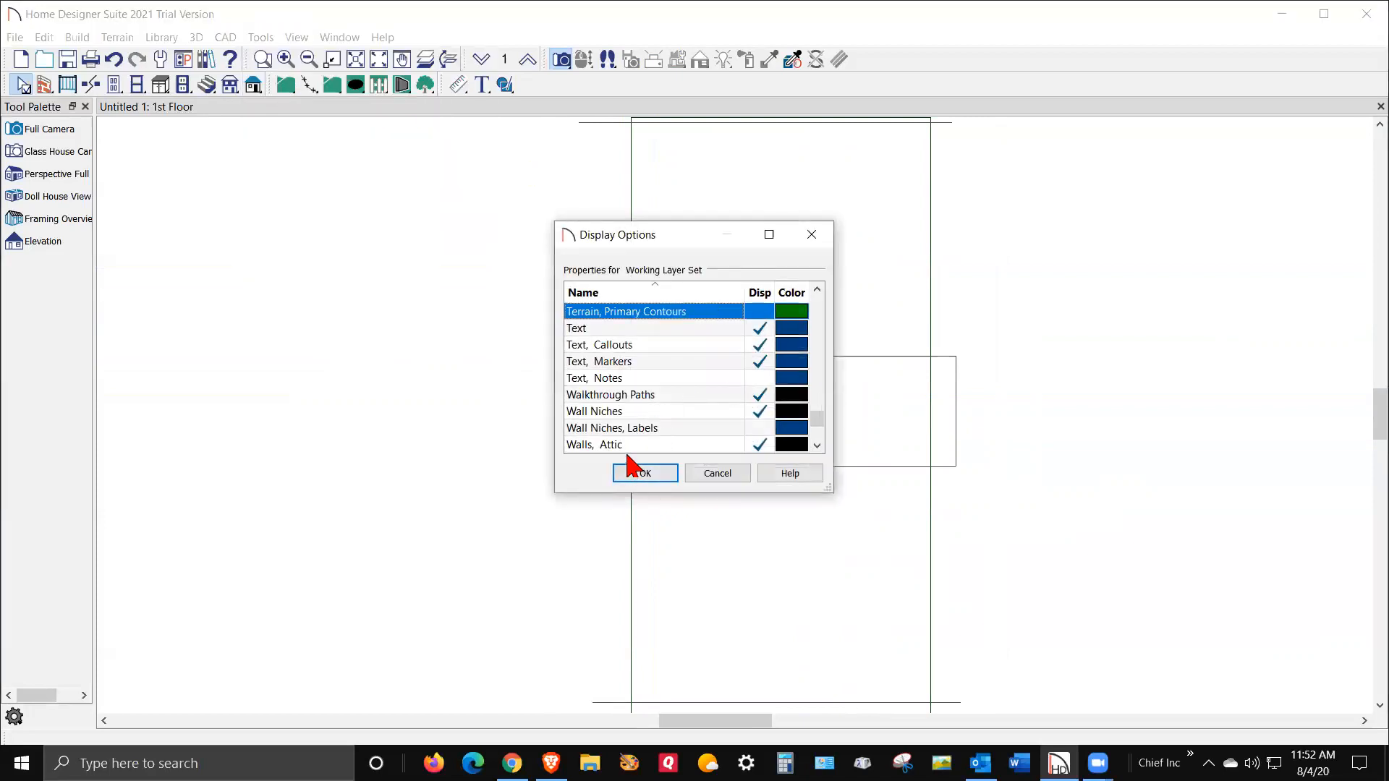
{"action": "left_click", "coordinate": [640, 398]}
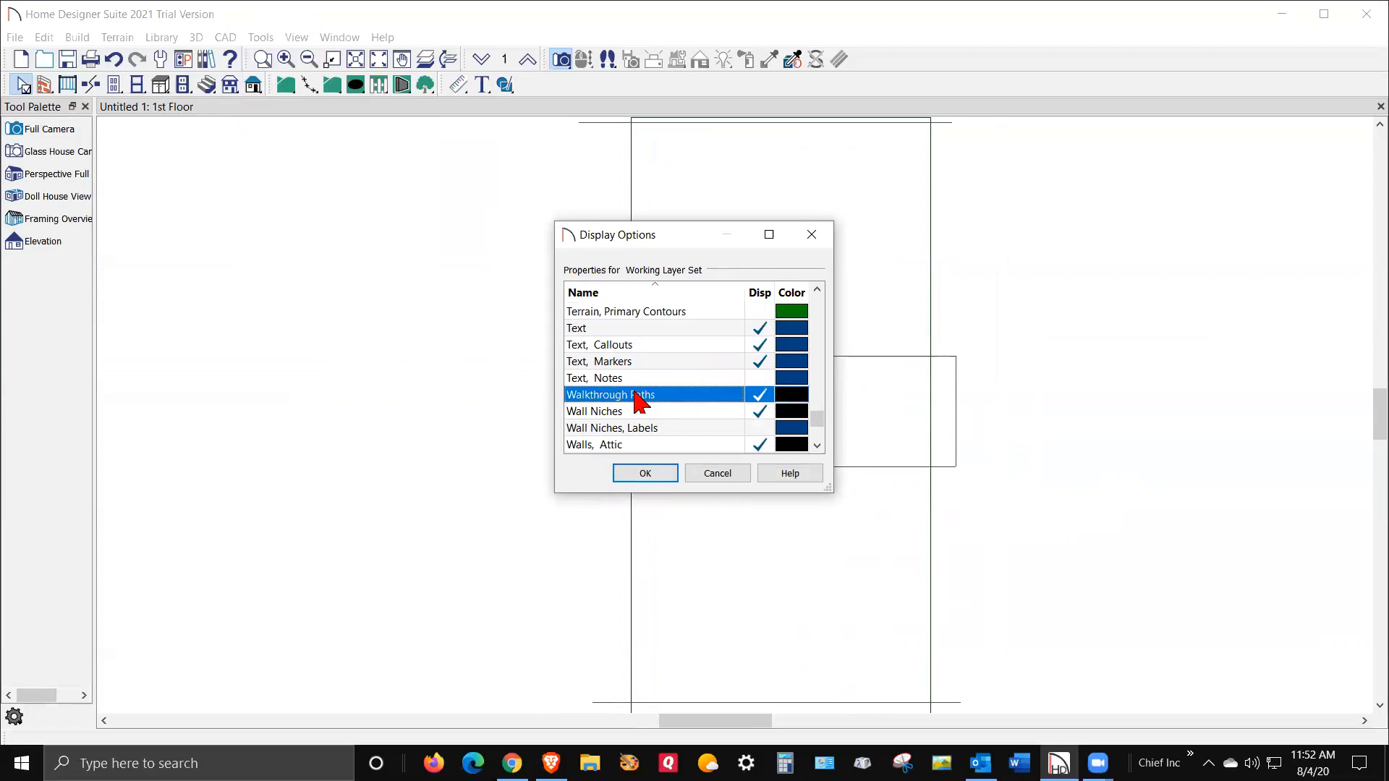
{"action": "scroll", "coordinate": [659, 416], "scroll_direction": "down", "scroll_amount": 5}
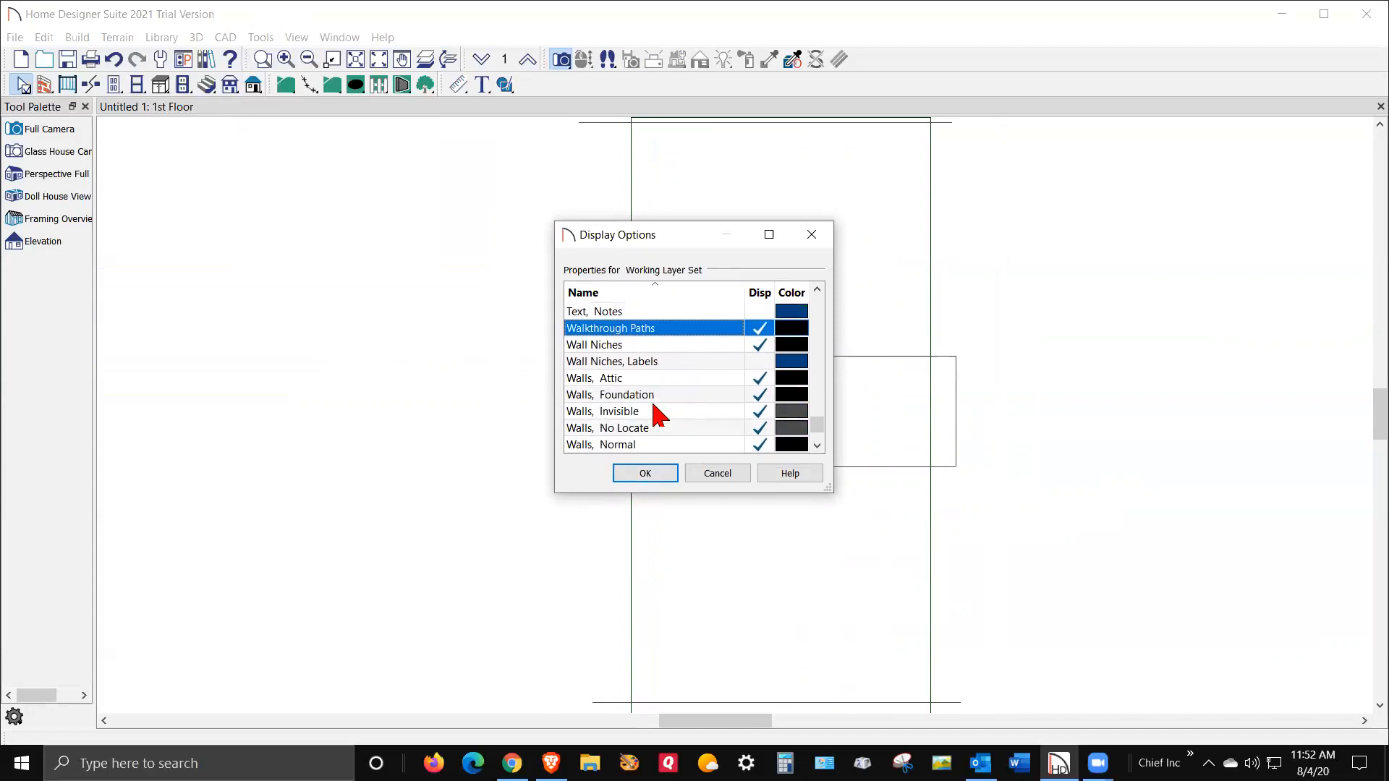
{"action": "scroll", "coordinate": [640, 438], "scroll_direction": "down", "scroll_amount": 2}
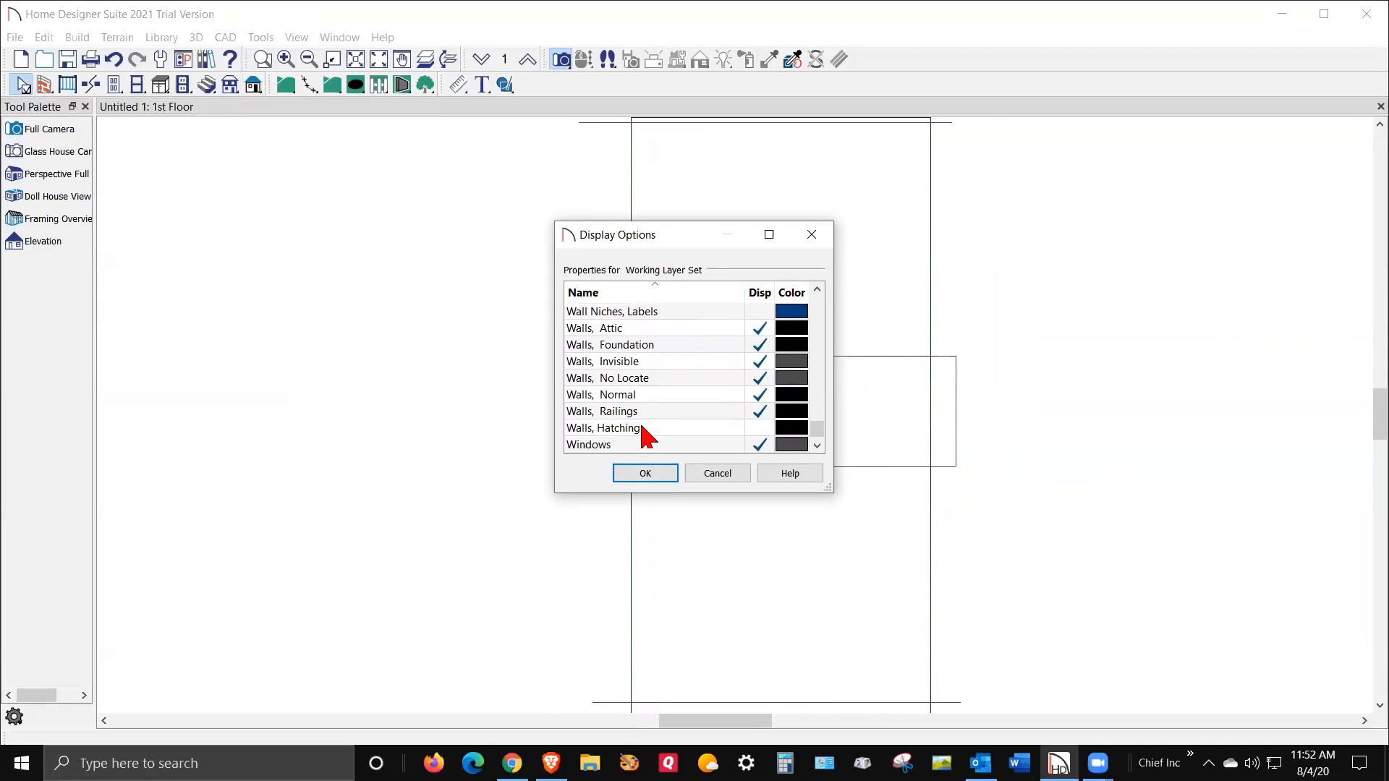
{"action": "left_click", "coordinate": [764, 397]}
{"action": "left_click", "coordinate": [634, 475]}
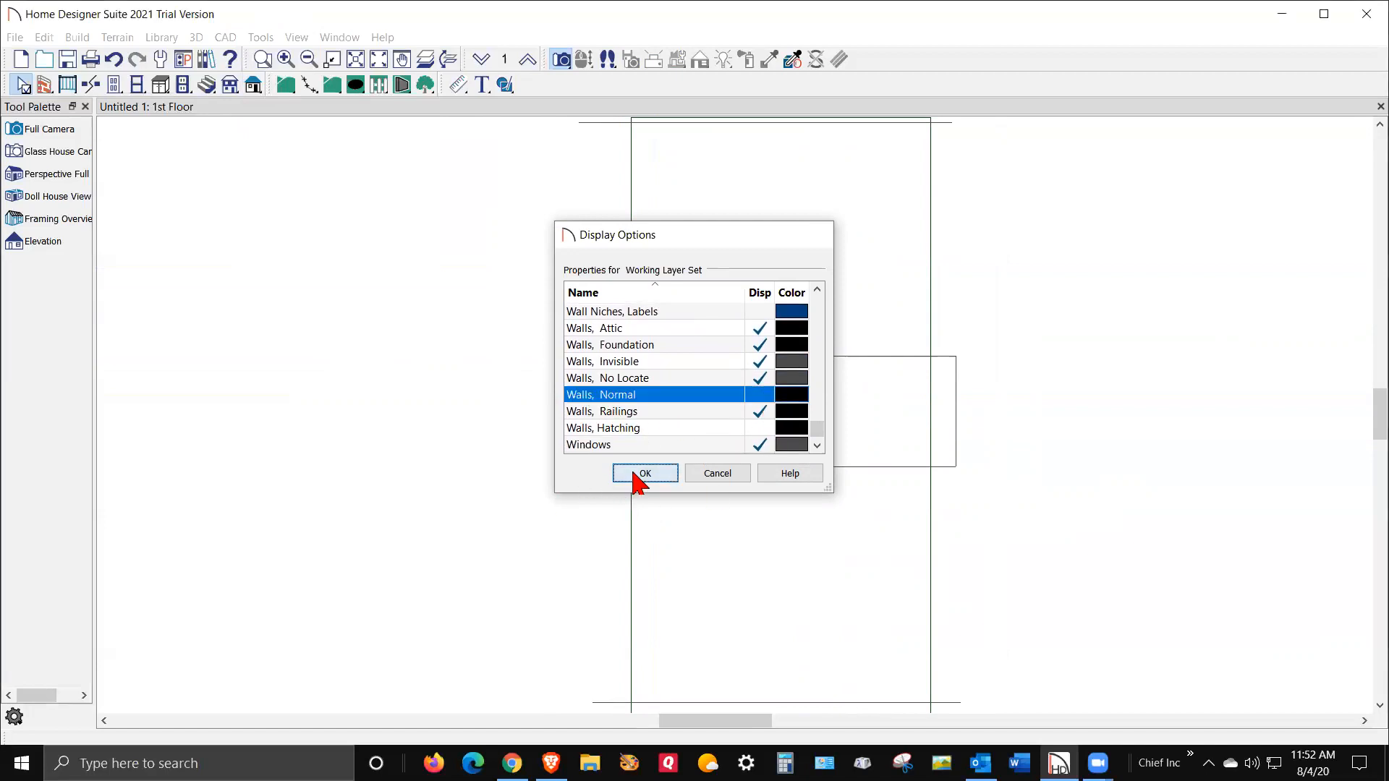
Turn off the display of the Roof Planes layer and of the automatic and manual dimension layers.
{"action": "scroll", "coordinate": [744, 440], "scroll_direction": "up", "scroll_amount": 5}
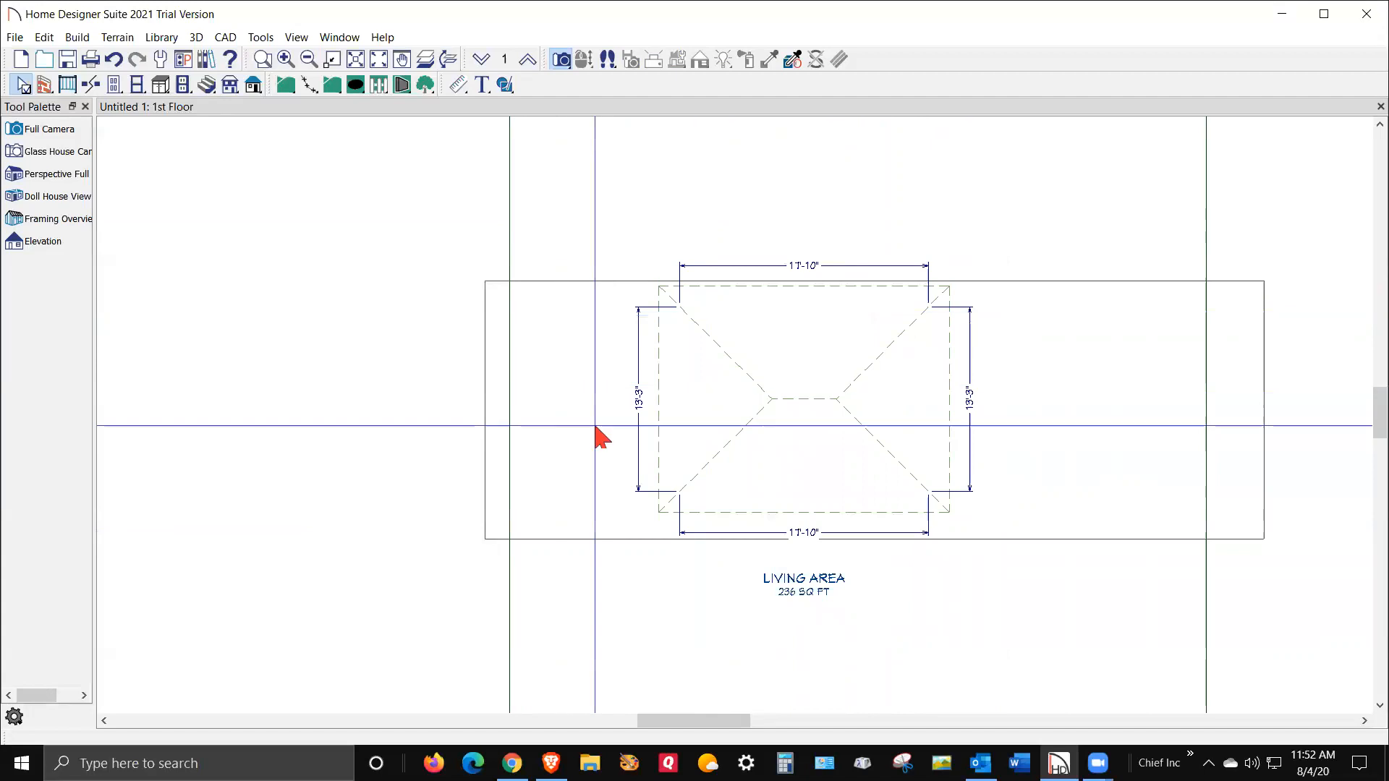
{"action": "scroll", "coordinate": [643, 479], "scroll_direction": "down", "scroll_amount": 1}
{"action": "scroll", "coordinate": [643, 479], "scroll_direction": "down", "scroll_amount": 4}
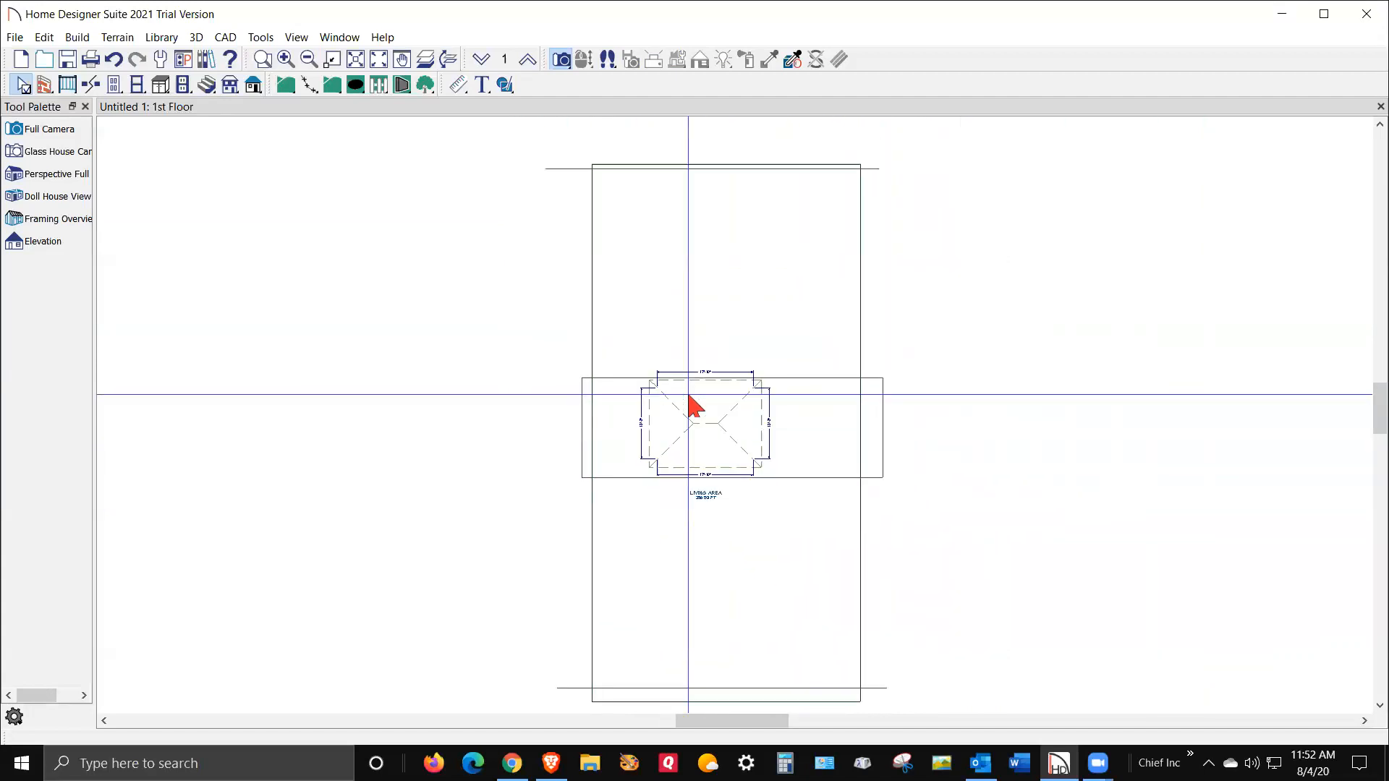
{"action": "left_click", "coordinate": [260, 36]}
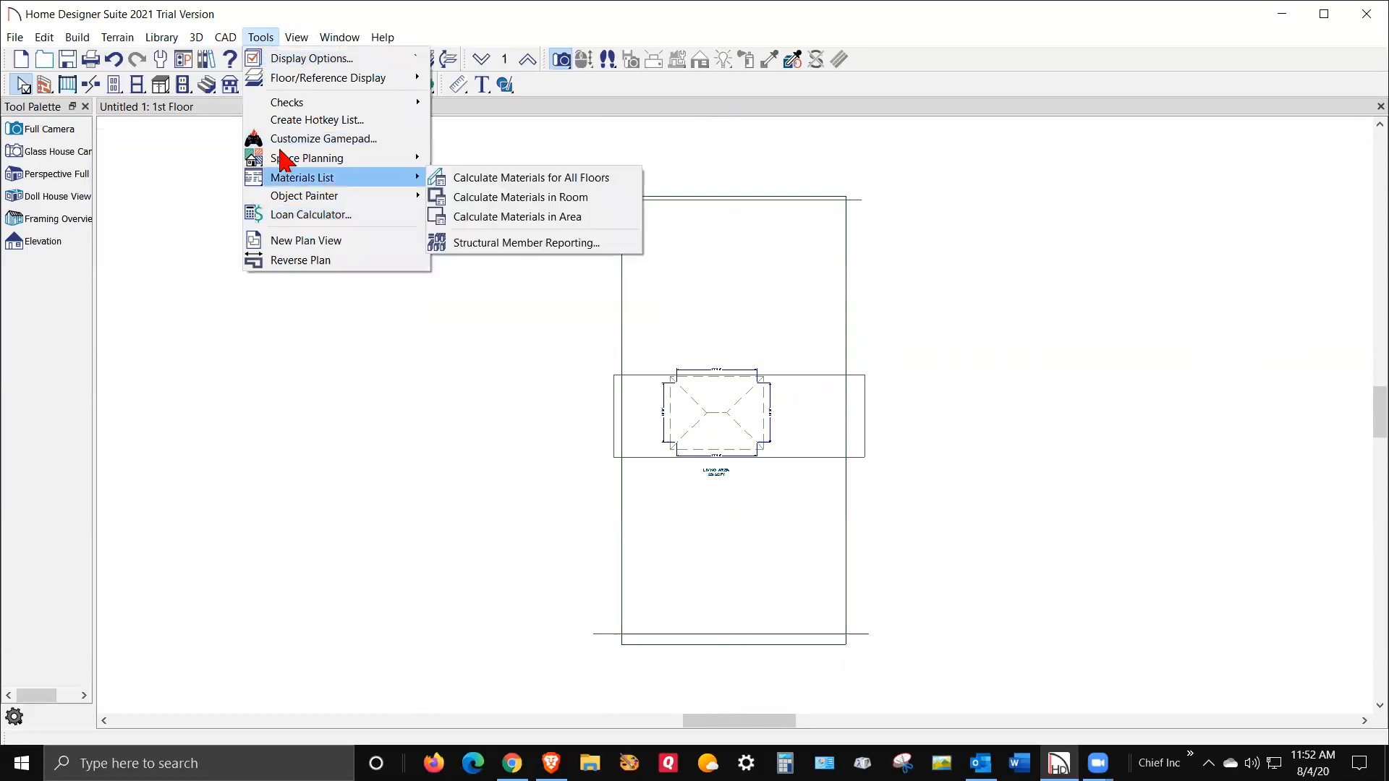
{"action": "left_click", "coordinate": [284, 61]}
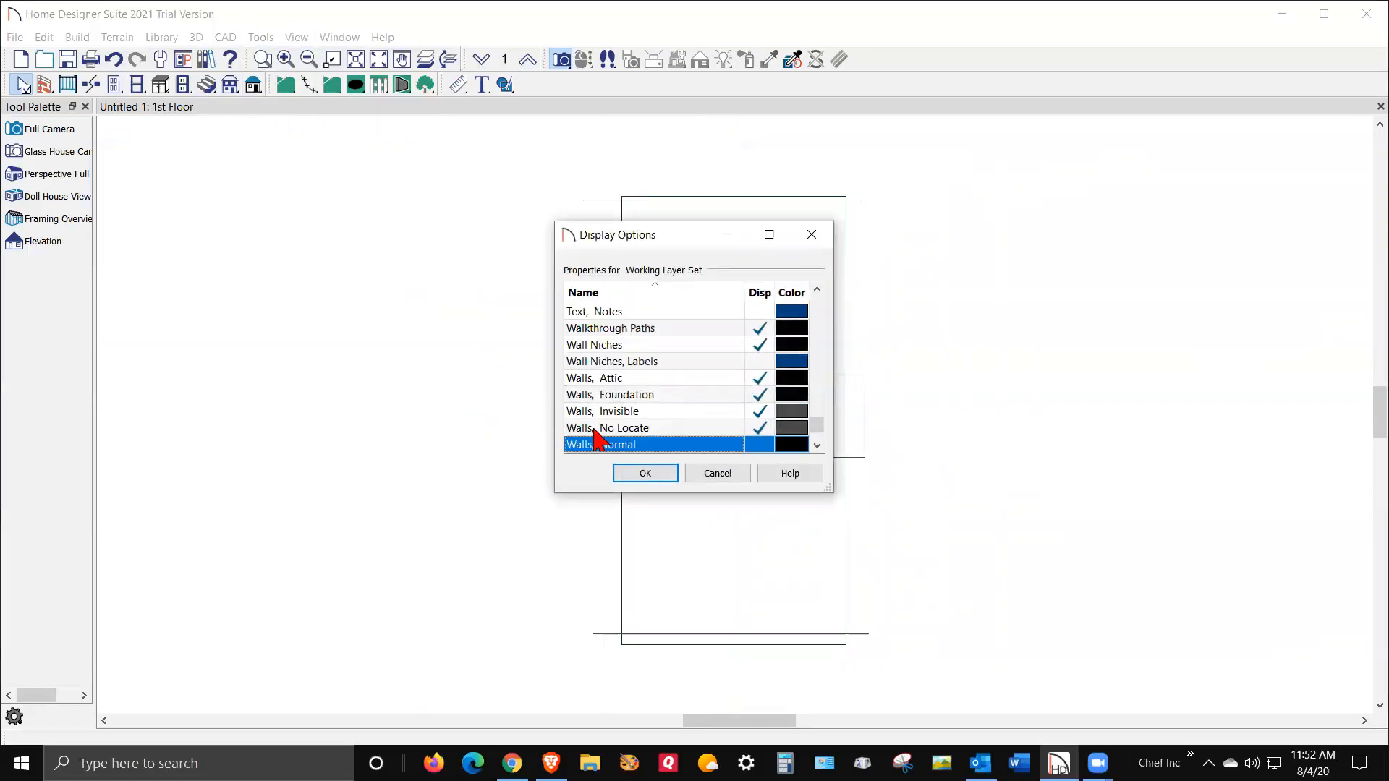
{"action": "key", "text": "r"}
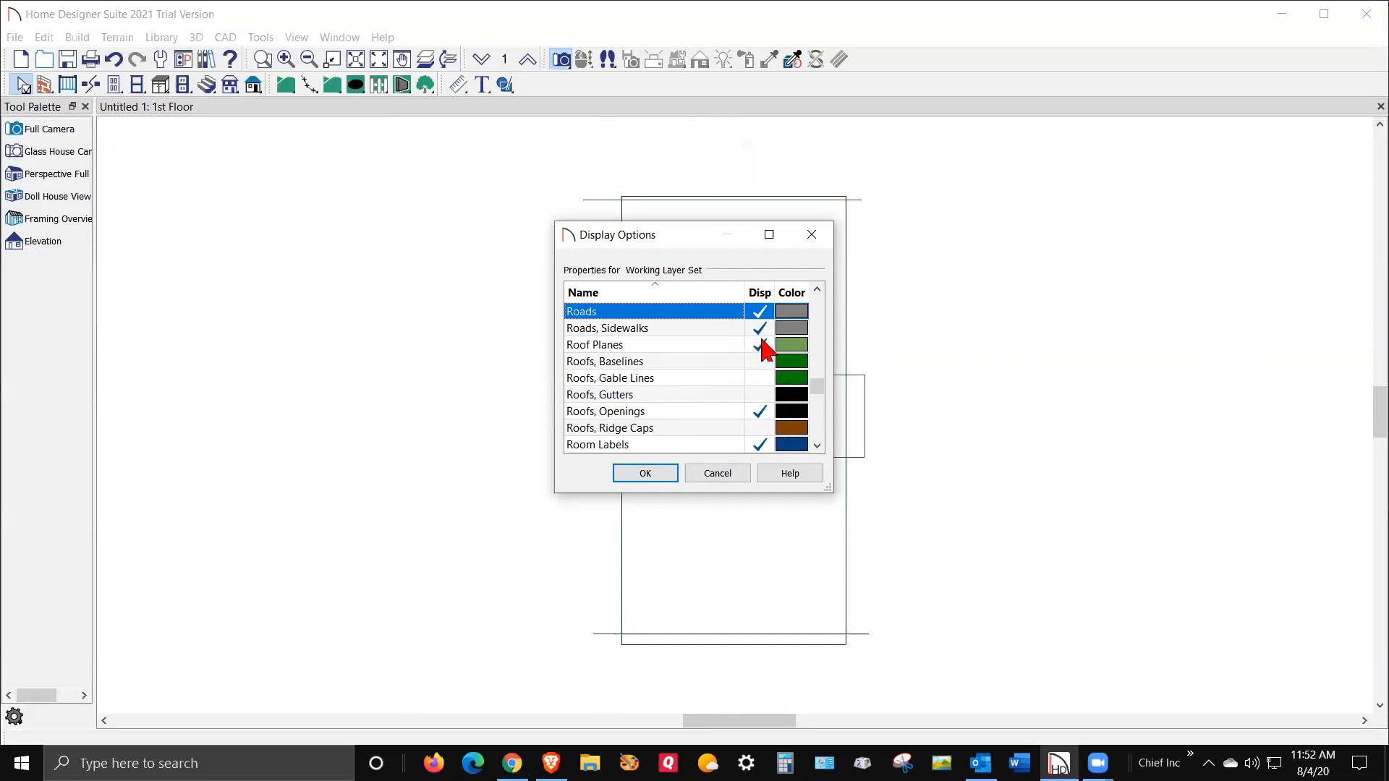
{"action": "left_click", "coordinate": [761, 343]}
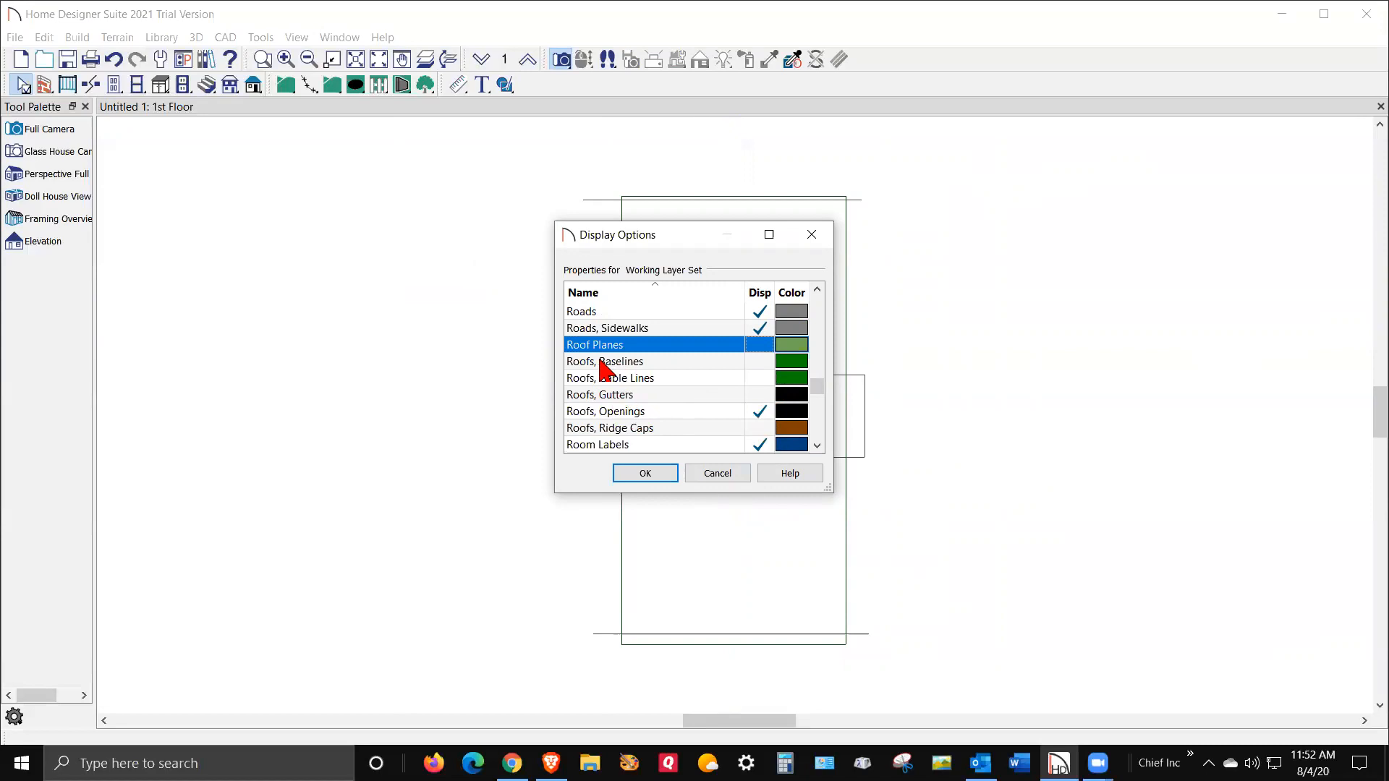
{"action": "key", "text": "d"}
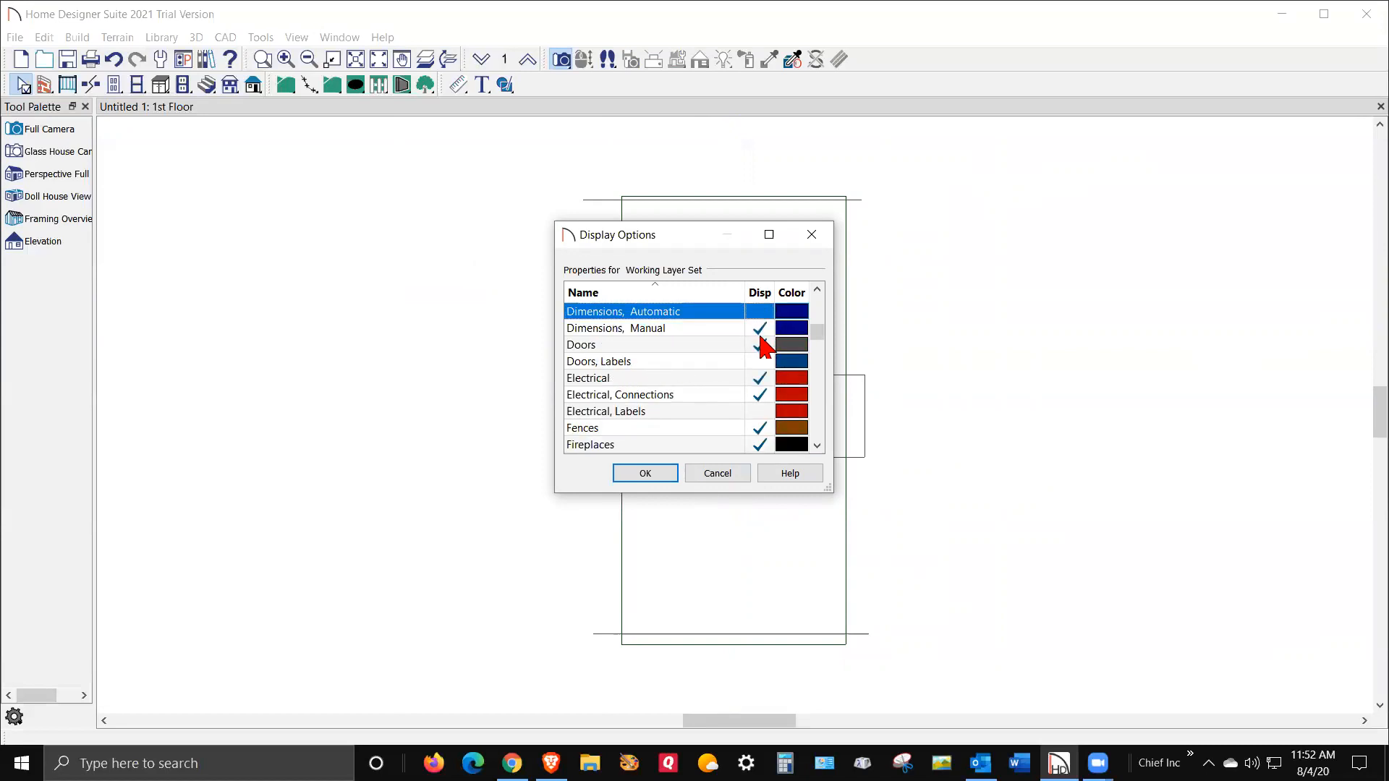
{"action": "left_click", "coordinate": [760, 329]}
{"action": "left_click", "coordinate": [659, 476]}
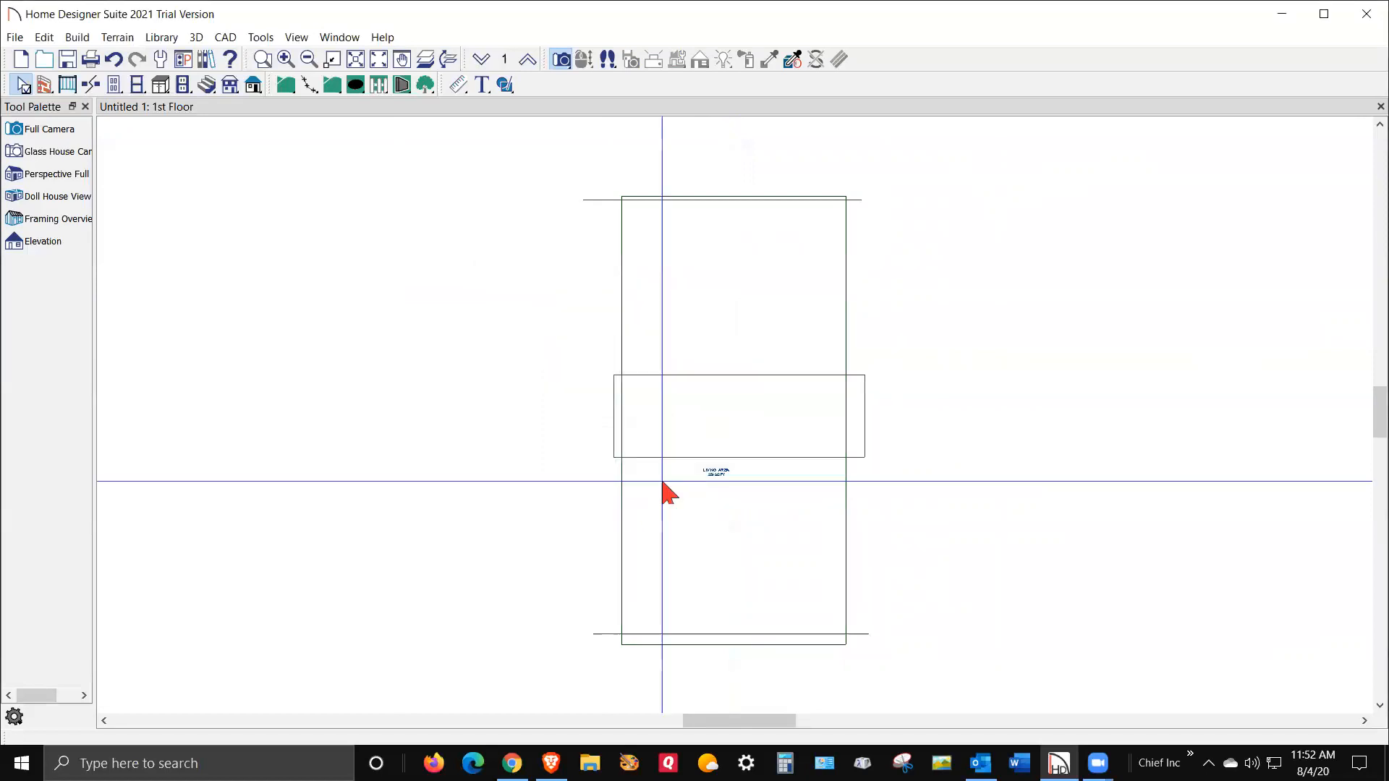
Turn on the reference display in the floor plan to show the house outline from the reference floor.
{"action": "left_click", "coordinate": [260, 38]}
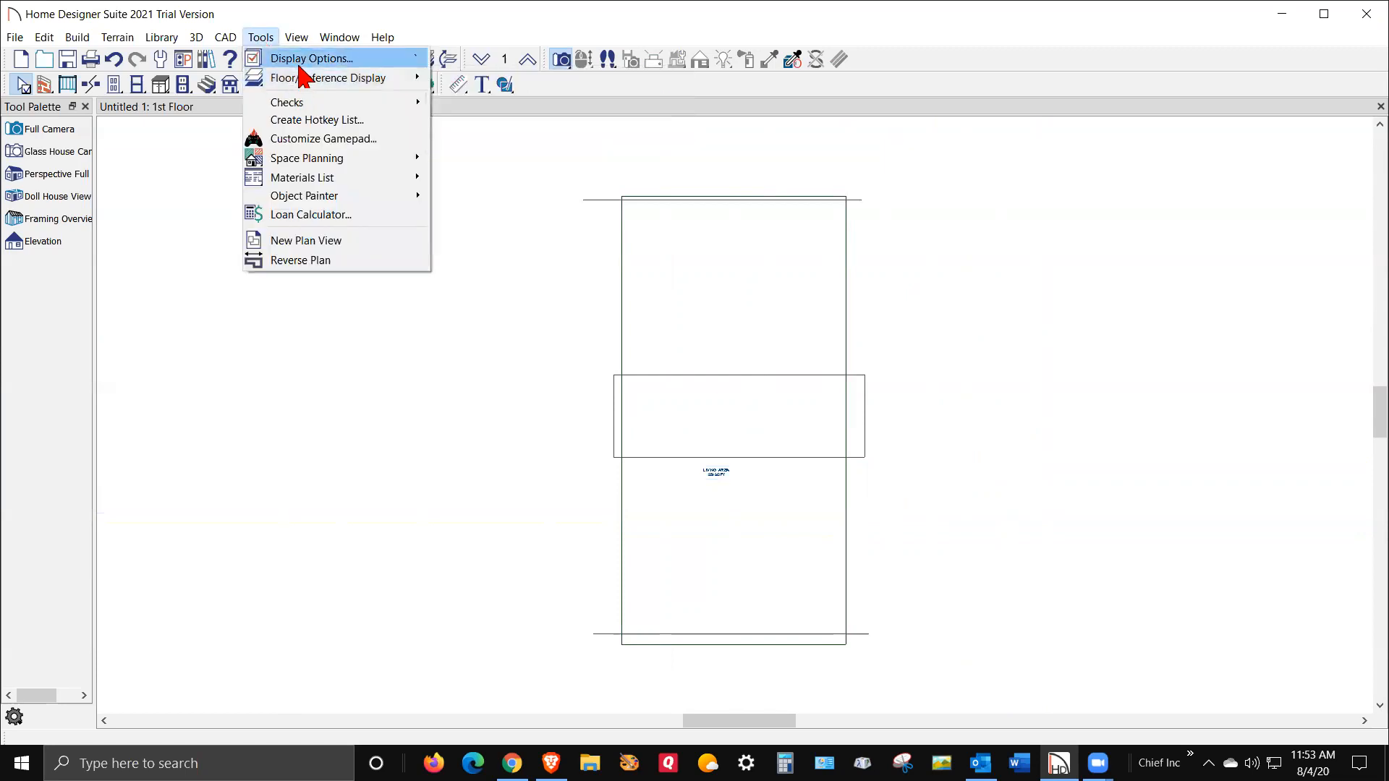
{"action": "mouse_move", "coordinate": [345, 81]}
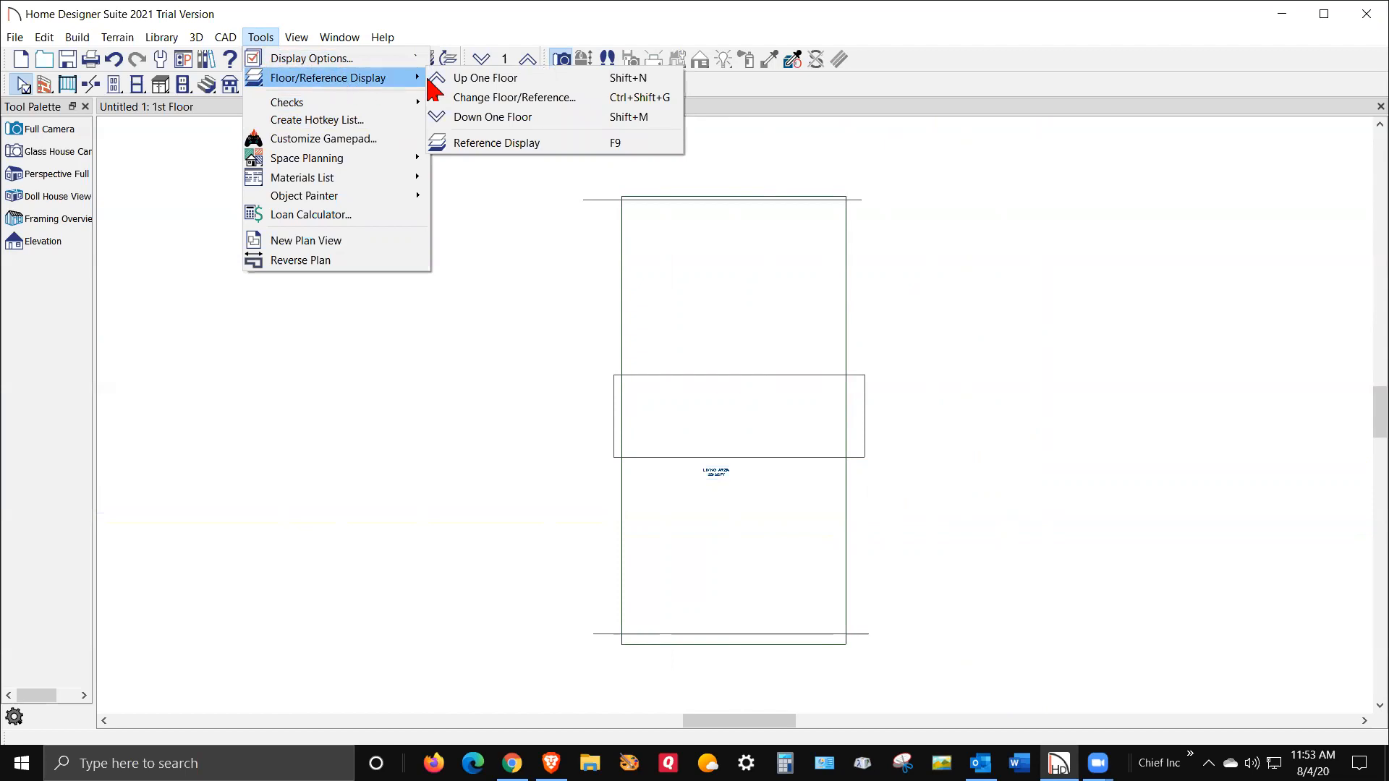
{"action": "left_click", "coordinate": [531, 144]}
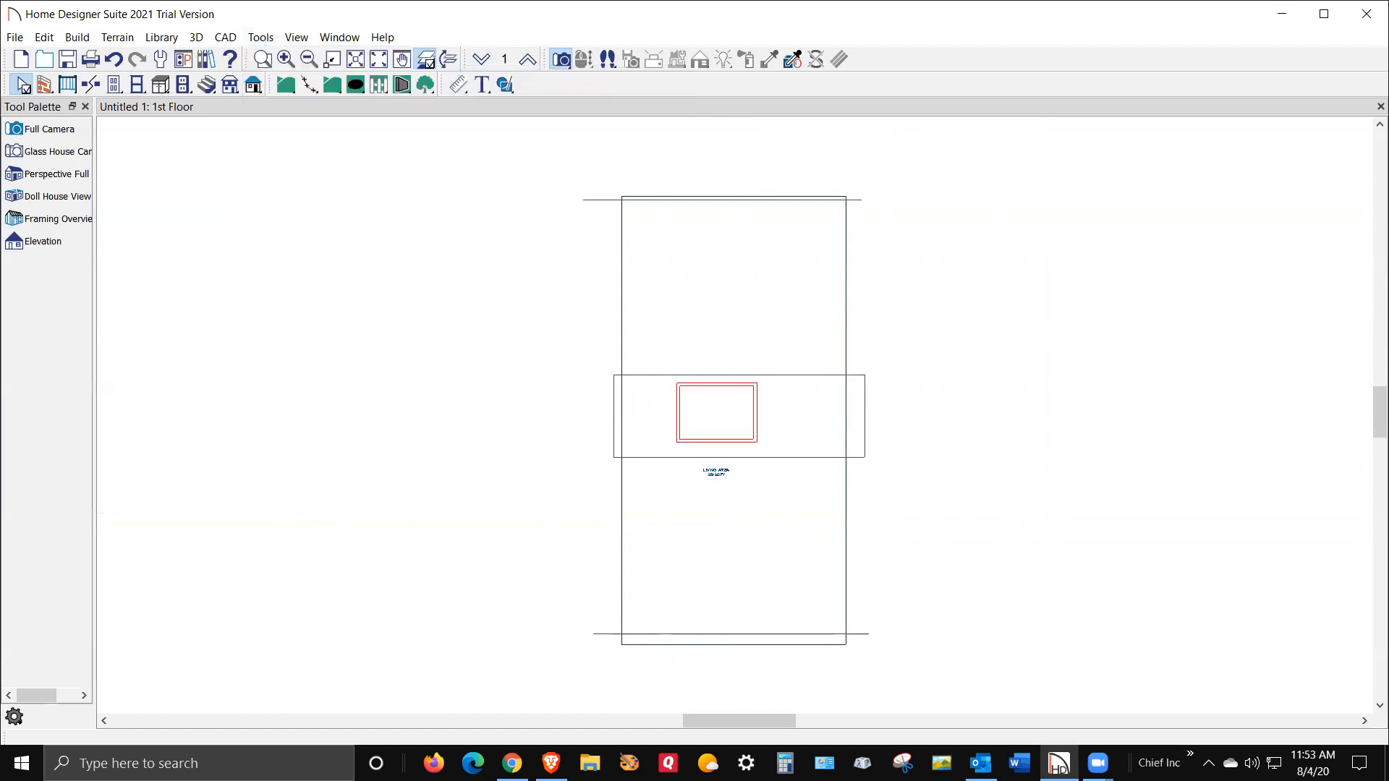
Select the whole terrain with its flat region and elevation lines, and rotate it slightly counterclockwise around the house.
{"action": "scroll", "coordinate": [705, 420], "scroll_direction": "up", "scroll_amount": 5}
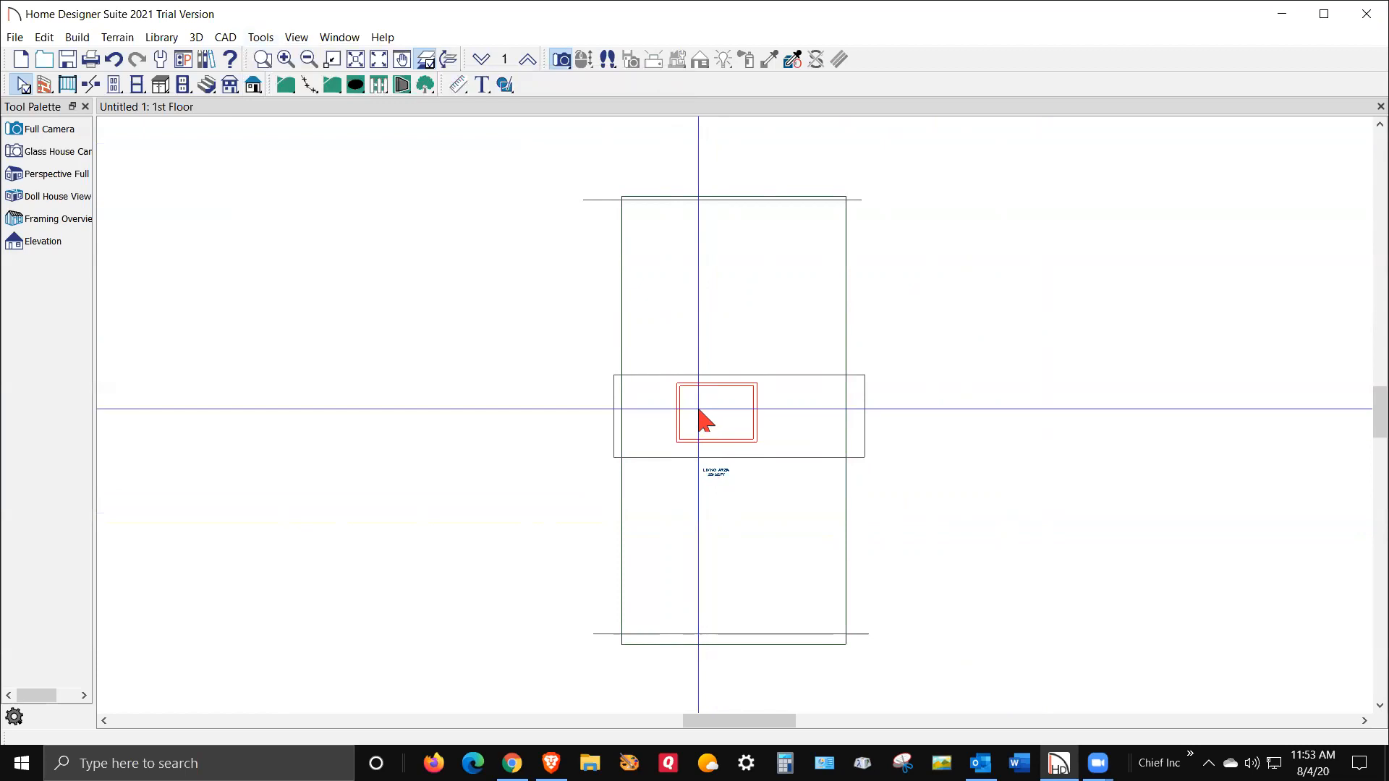
{"action": "scroll", "coordinate": [676, 431], "scroll_direction": "up", "scroll_amount": 2}
{"action": "scroll", "coordinate": [698, 366], "scroll_direction": "down", "scroll_amount": 8}
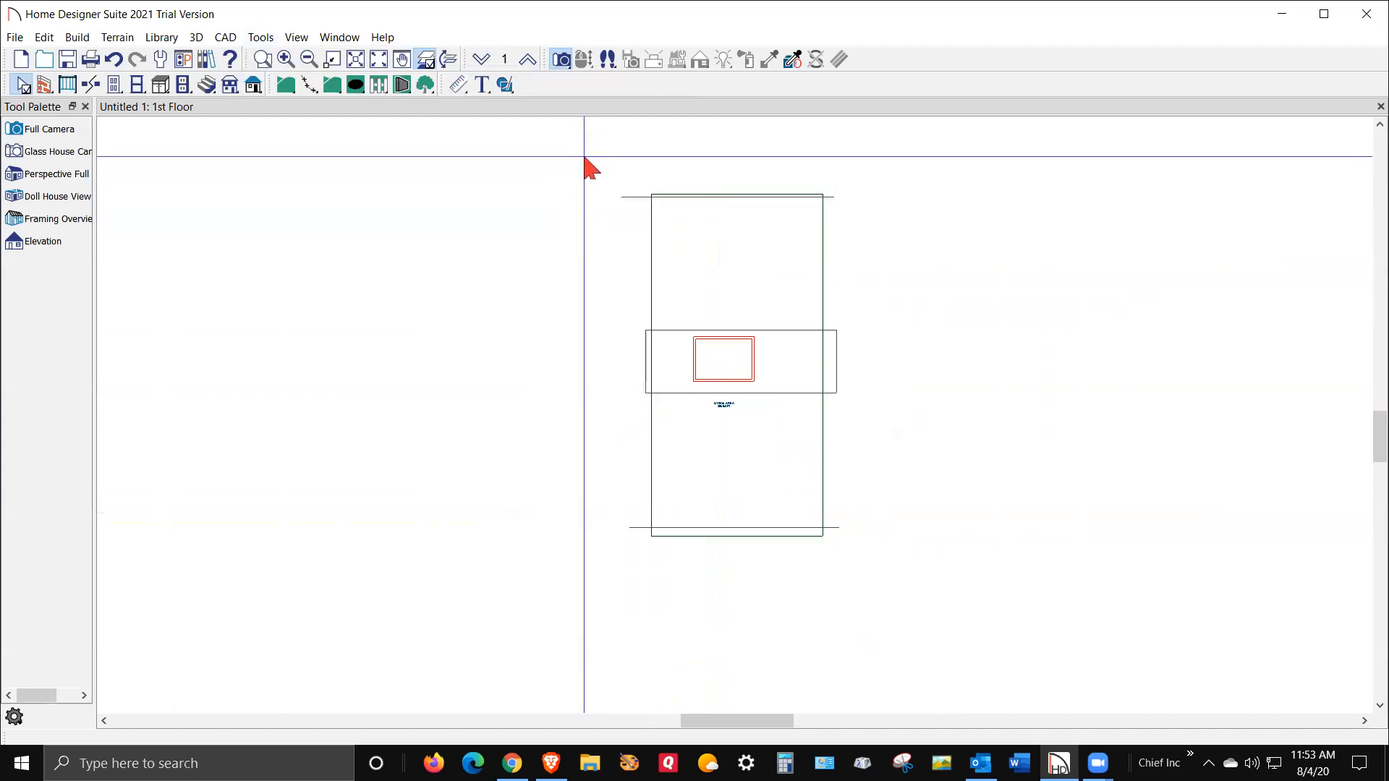
{"action": "left_click_drag", "start_coordinate": [607, 240], "coordinate": [873, 564]}
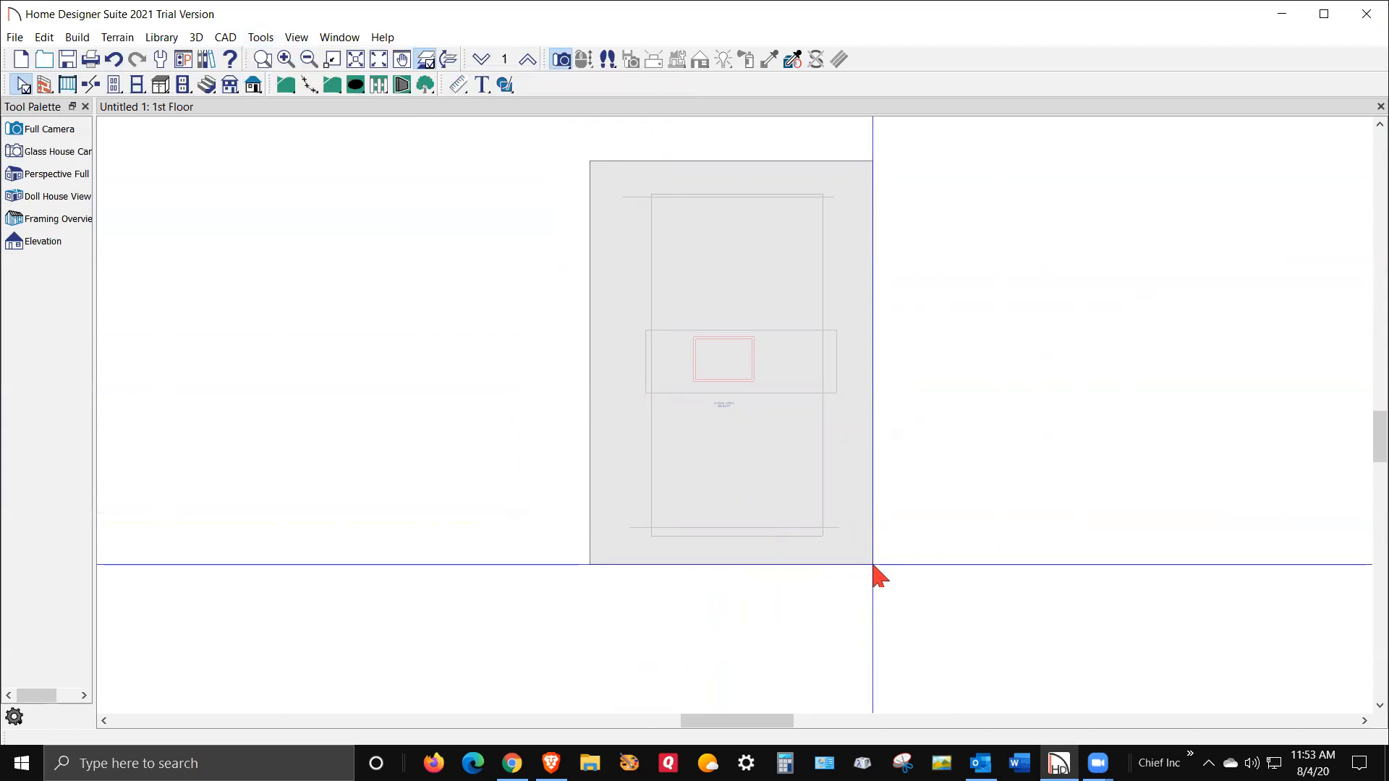
{"action": "left_click_drag", "start_coordinate": [873, 564], "coordinate": [873, 564]}
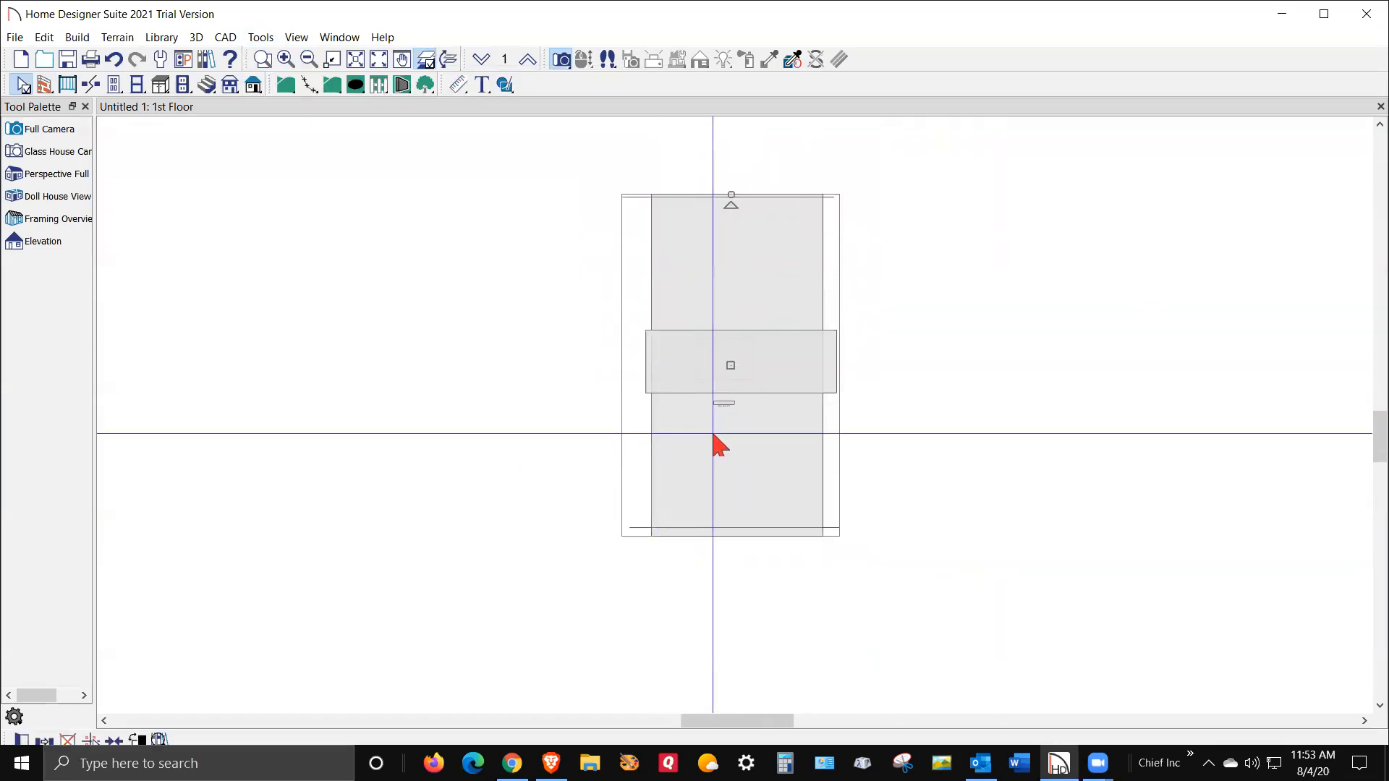
{"action": "scroll", "coordinate": [712, 438], "scroll_direction": "up", "scroll_amount": 1}
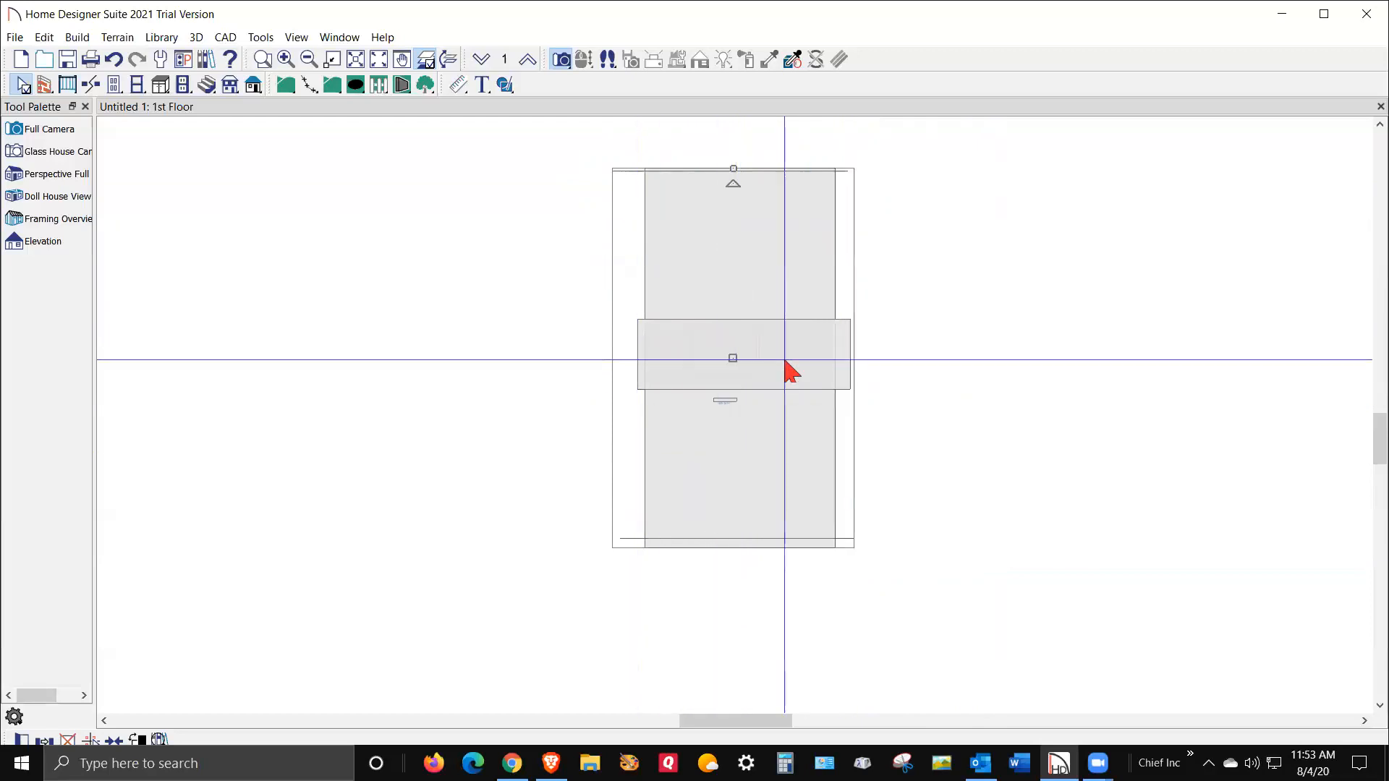
{"action": "scroll", "coordinate": [756, 402], "scroll_direction": "up", "scroll_amount": 2}
{"action": "scroll", "coordinate": [738, 402], "scroll_direction": "down", "scroll_amount": 2}
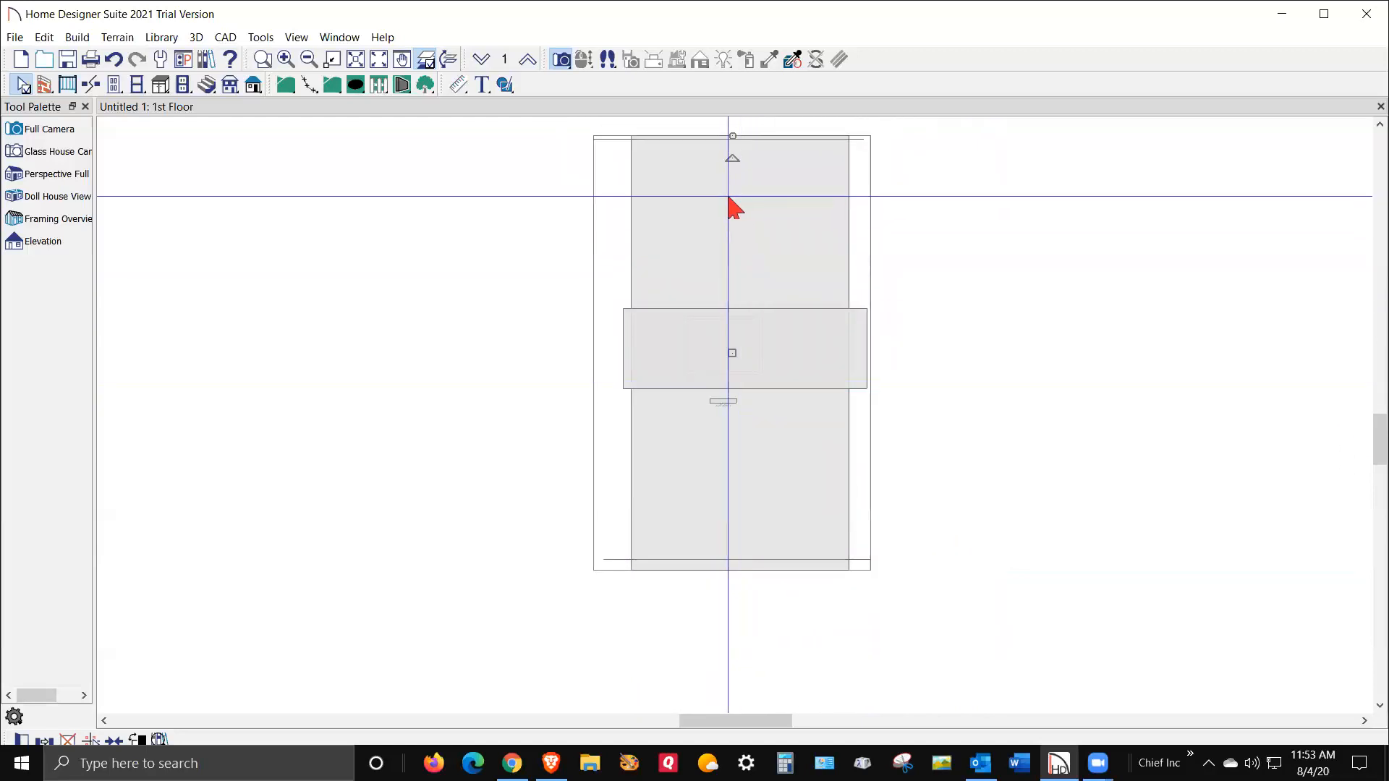
{"action": "left_click_drag", "start_coordinate": [733, 158], "coordinate": [692, 159]}
{"action": "left_click", "coordinate": [853, 571]}
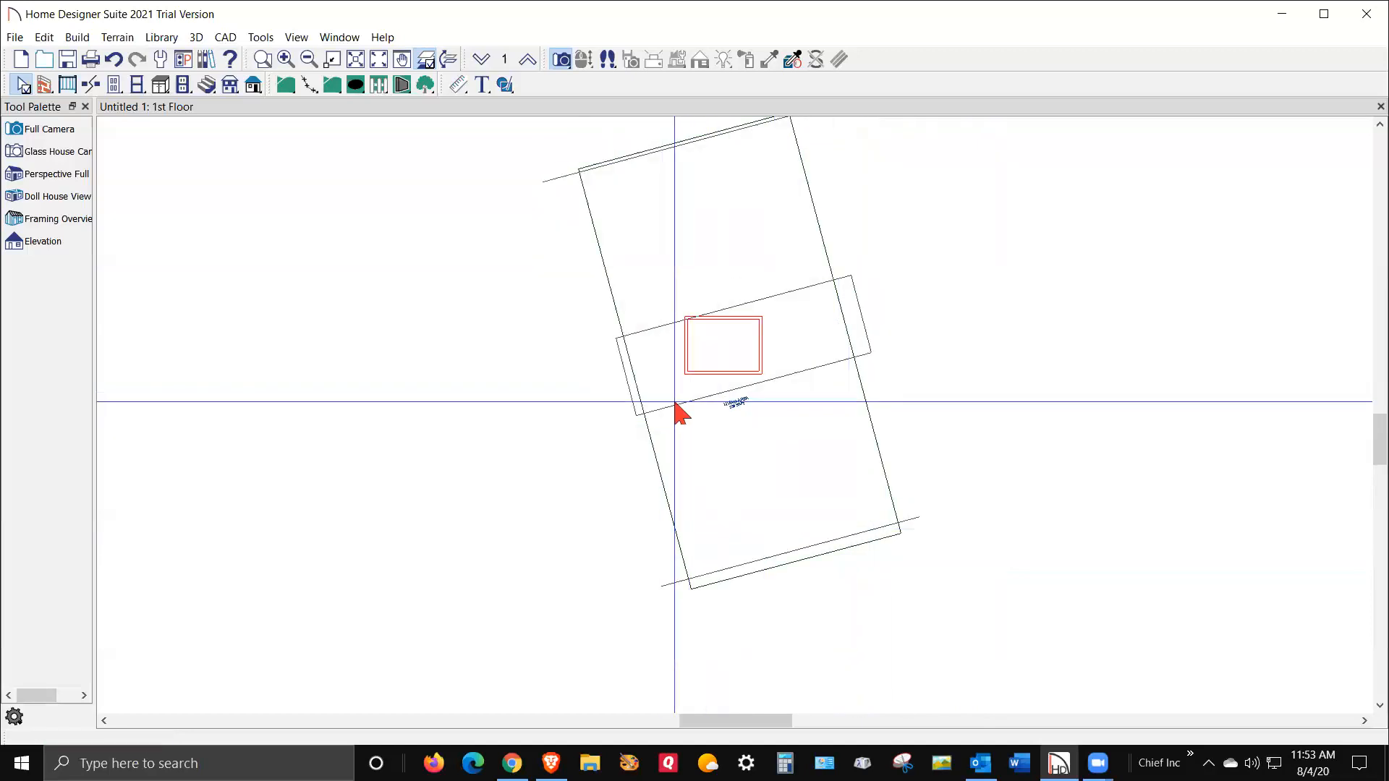
Select the whole rotated terrain and move it slightly upward in two small shifts relative to the house outline.
{"action": "scroll", "coordinate": [684, 336], "scroll_direction": "up", "scroll_amount": 2}
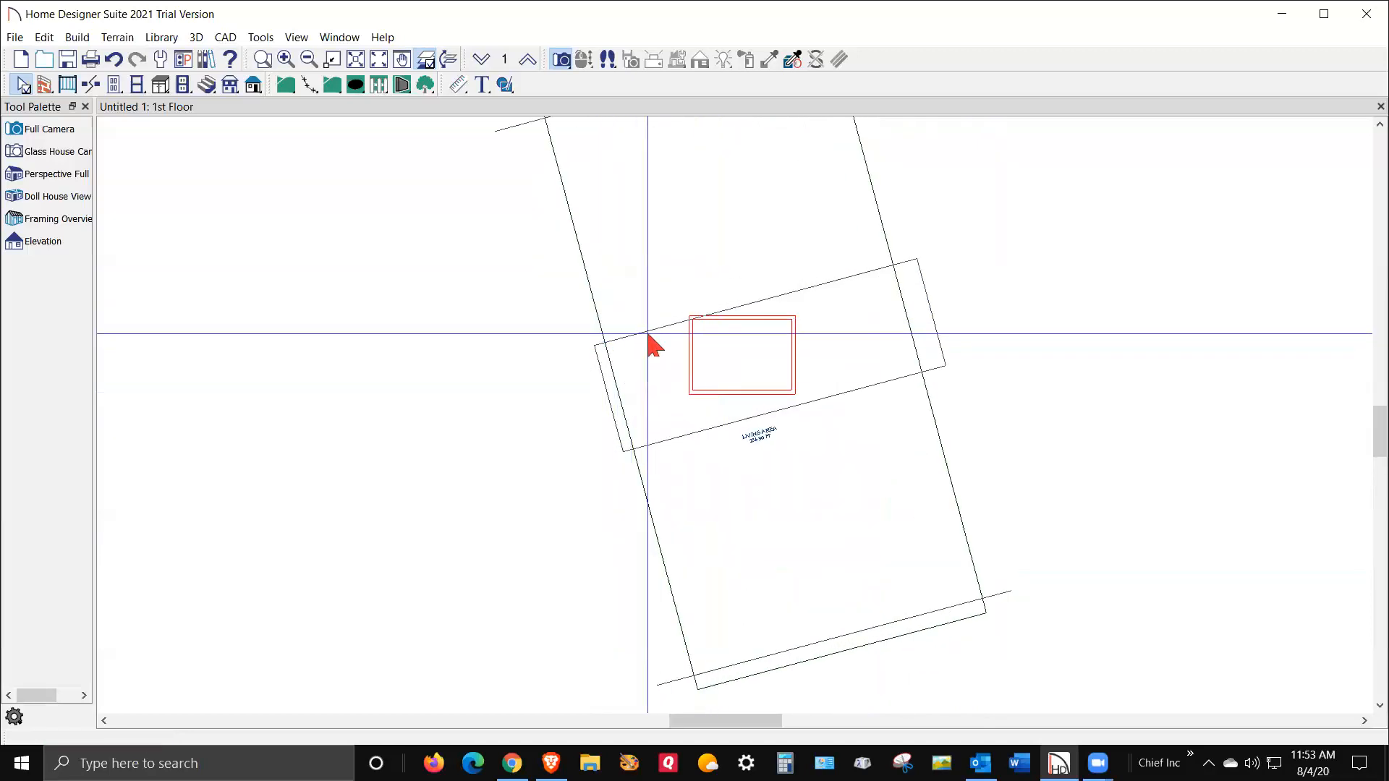
{"action": "scroll", "coordinate": [667, 400], "scroll_direction": "down", "scroll_amount": 2}
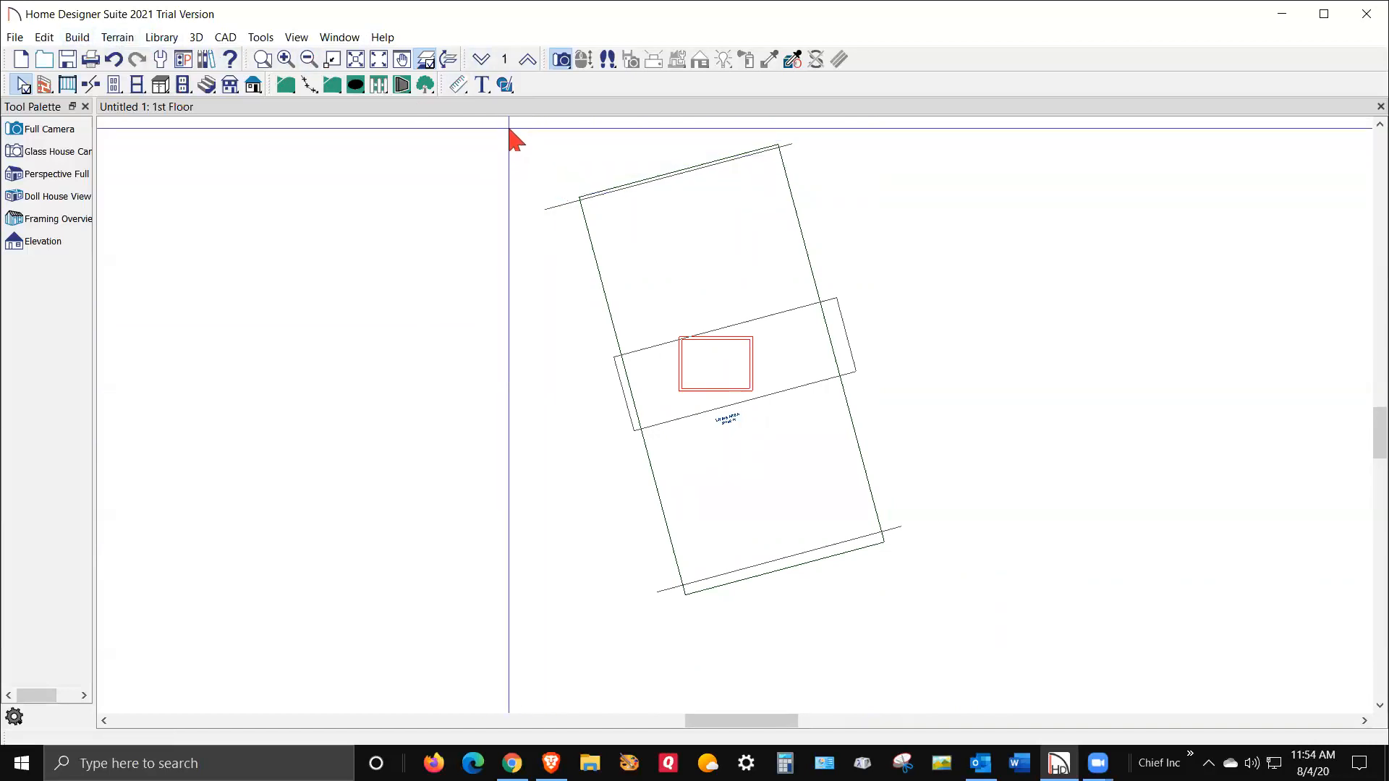
{"action": "left_click_drag", "start_coordinate": [509, 129], "coordinate": [965, 657]}
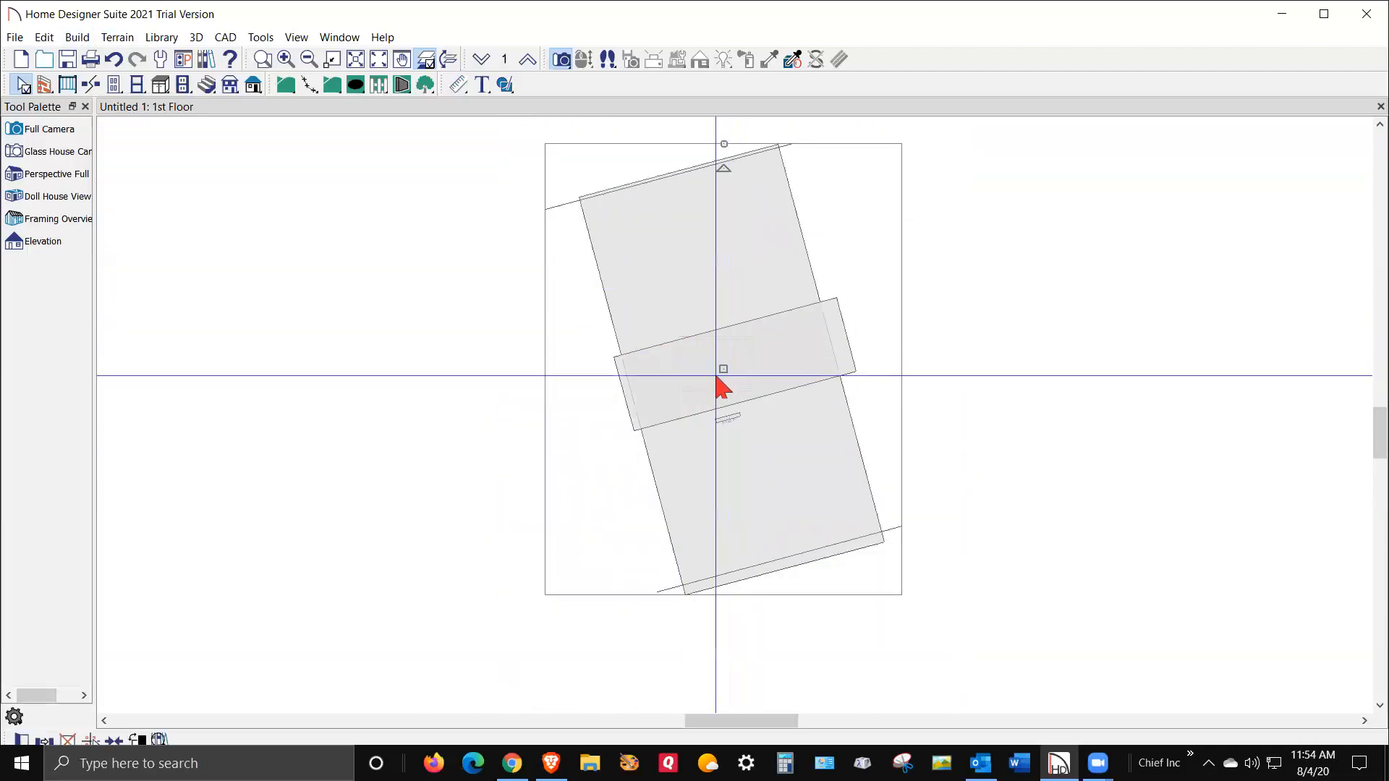
{"action": "left_click_drag", "start_coordinate": [723, 369], "coordinate": [722, 366]}
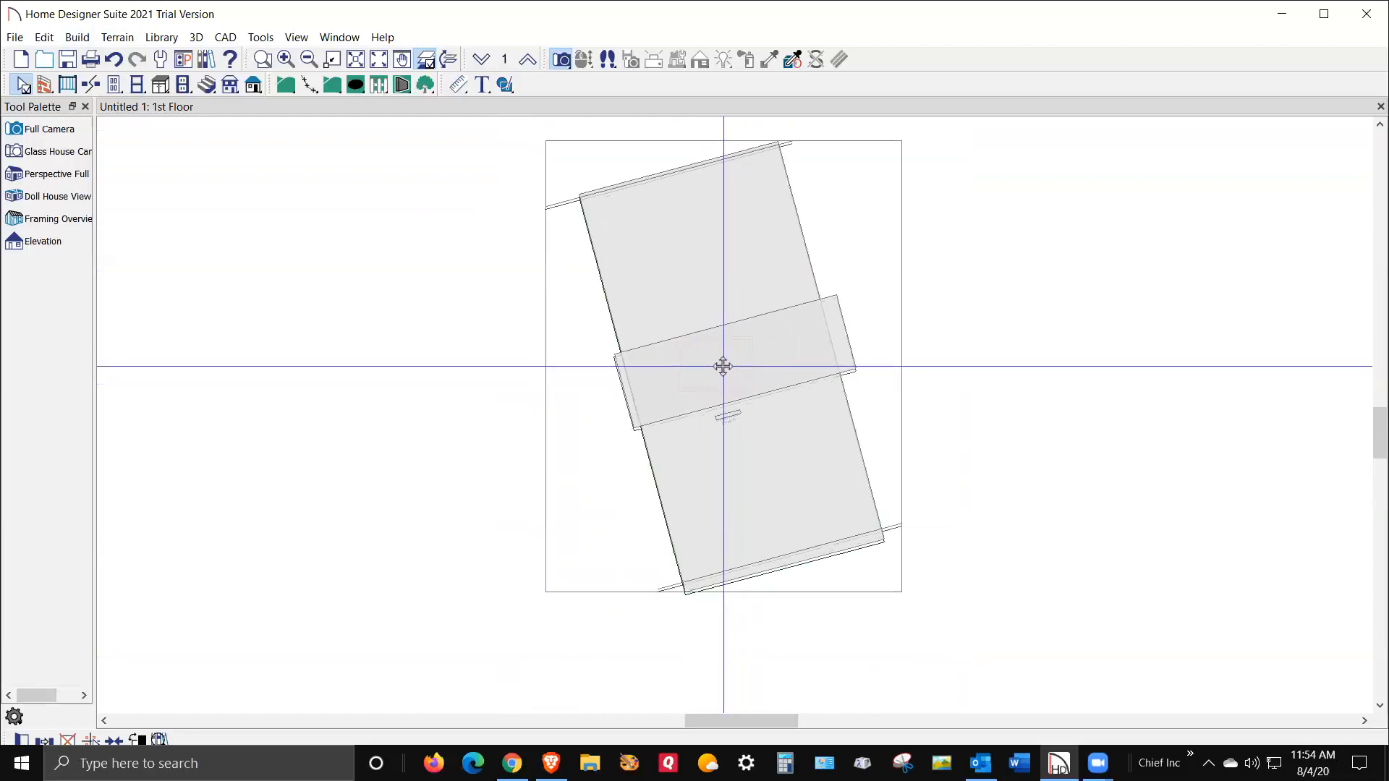
{"action": "left_click", "coordinate": [962, 407]}
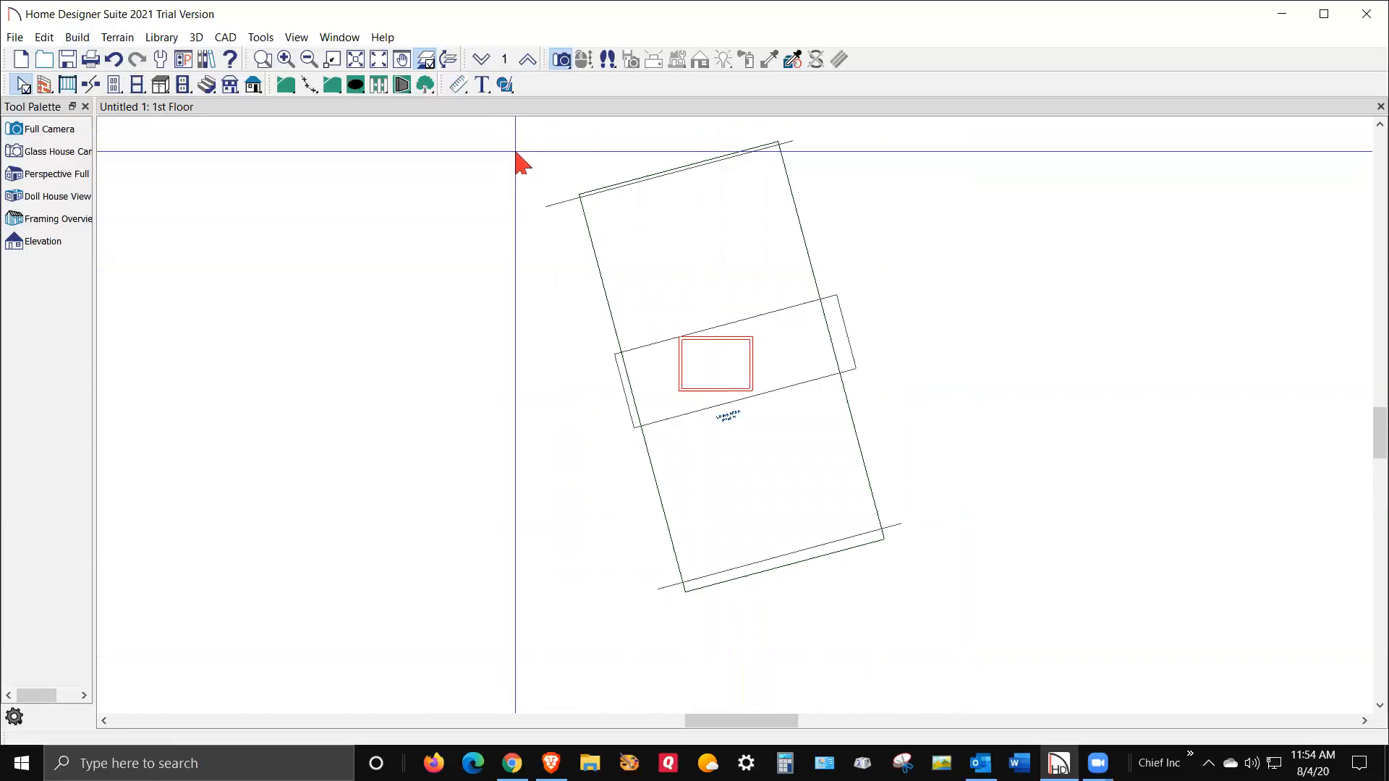
{"action": "left_click_drag", "start_coordinate": [499, 136], "coordinate": [941, 655]}
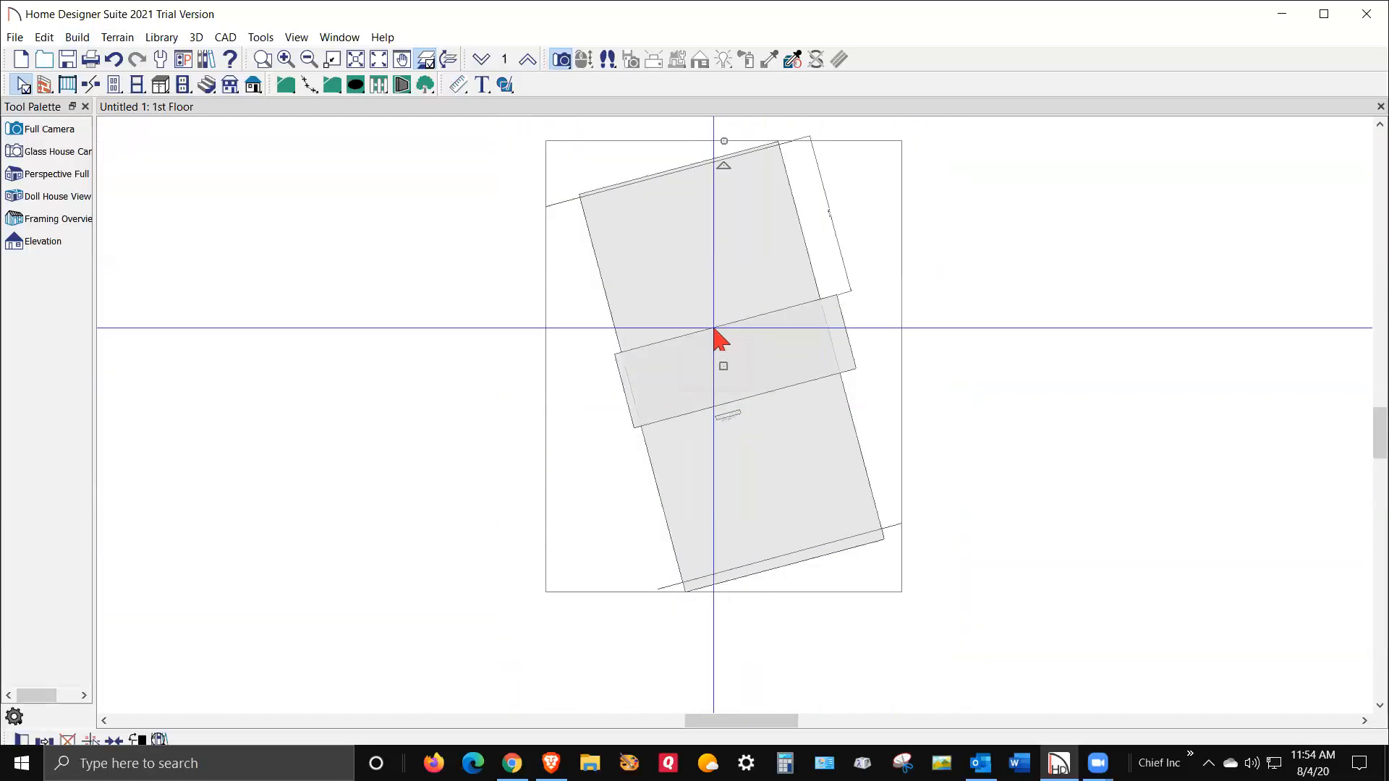
{"action": "left_click_drag", "start_coordinate": [721, 363], "coordinate": [723, 361]}
{"action": "left_click", "coordinate": [913, 359]}
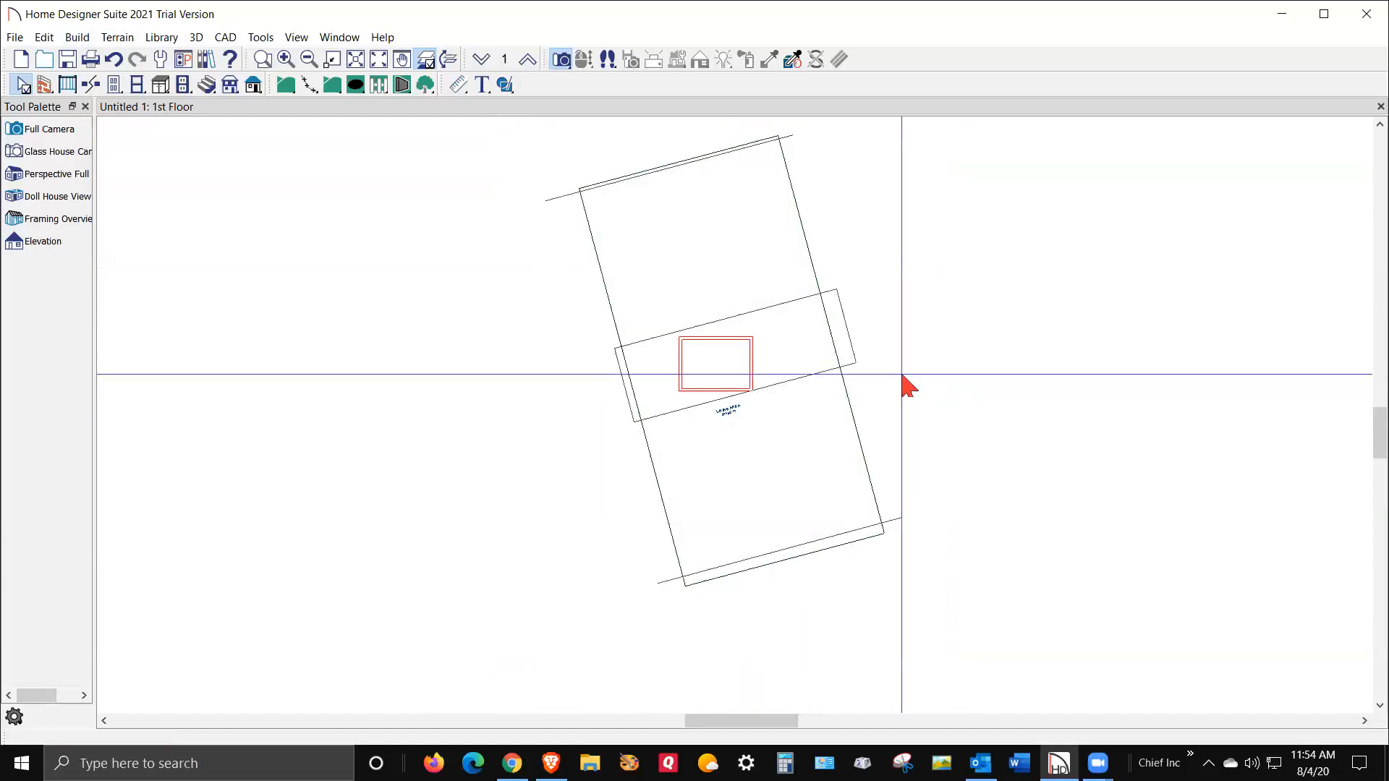
Extend the lower edge of the flat region downward so the region fully encloses the house outline's lower corner.
{"action": "scroll", "coordinate": [739, 386], "scroll_direction": "up", "scroll_amount": 1}
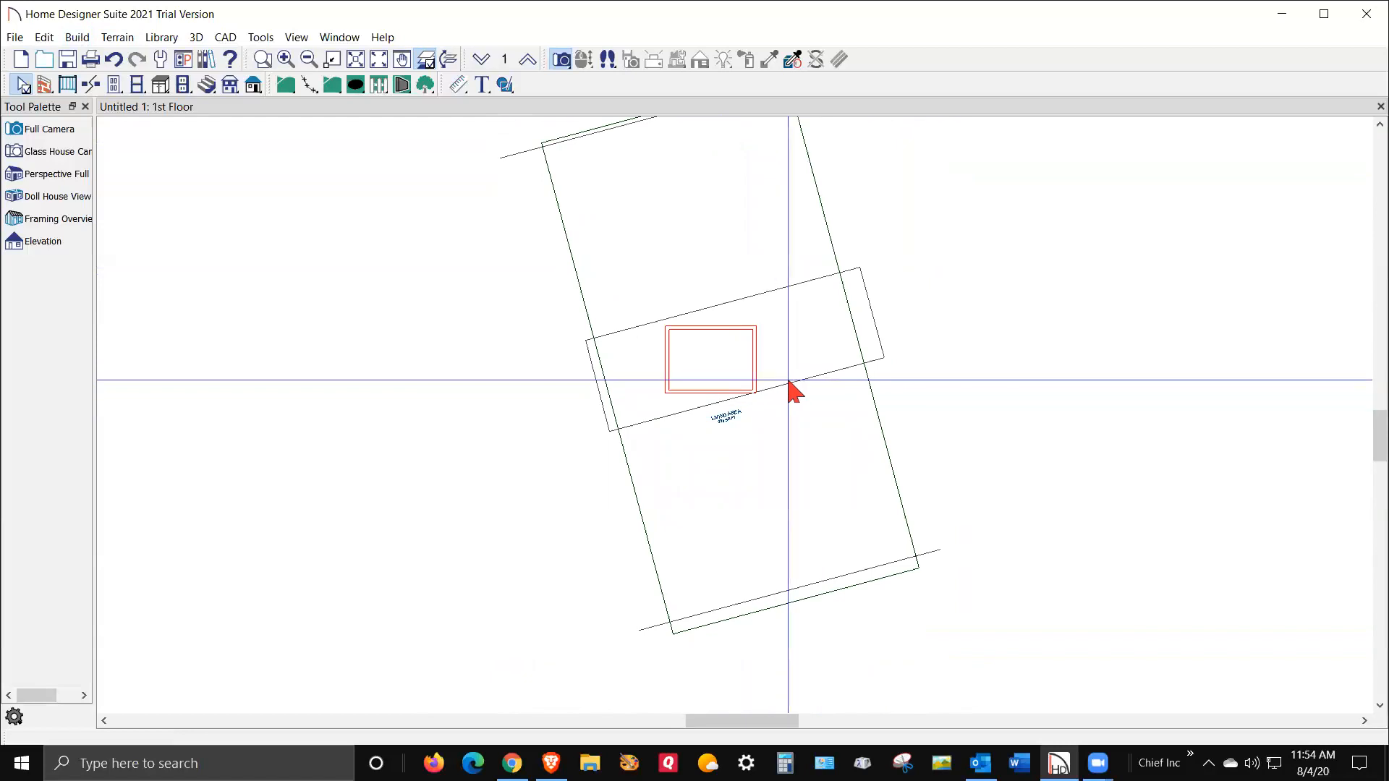
{"action": "left_click", "coordinate": [788, 382]}
{"action": "left_click_drag", "start_coordinate": [788, 381], "coordinate": [788, 393]}
{"action": "key", "text": "Escape"}
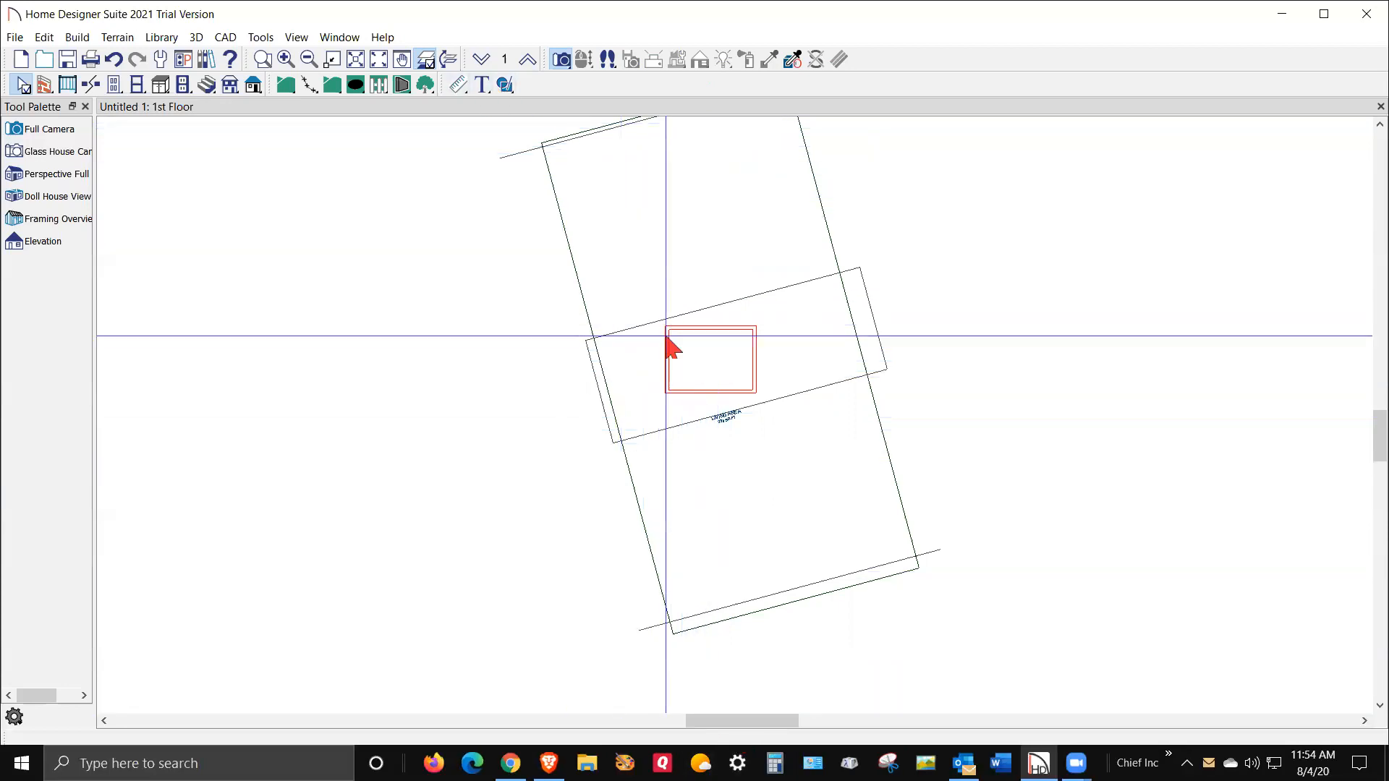
Draw a vertical line with arrow about 210" long, pointing up, beside the upper right edge of the terrain.
{"action": "scroll", "coordinate": [837, 505], "scroll_direction": "down", "scroll_amount": 1}
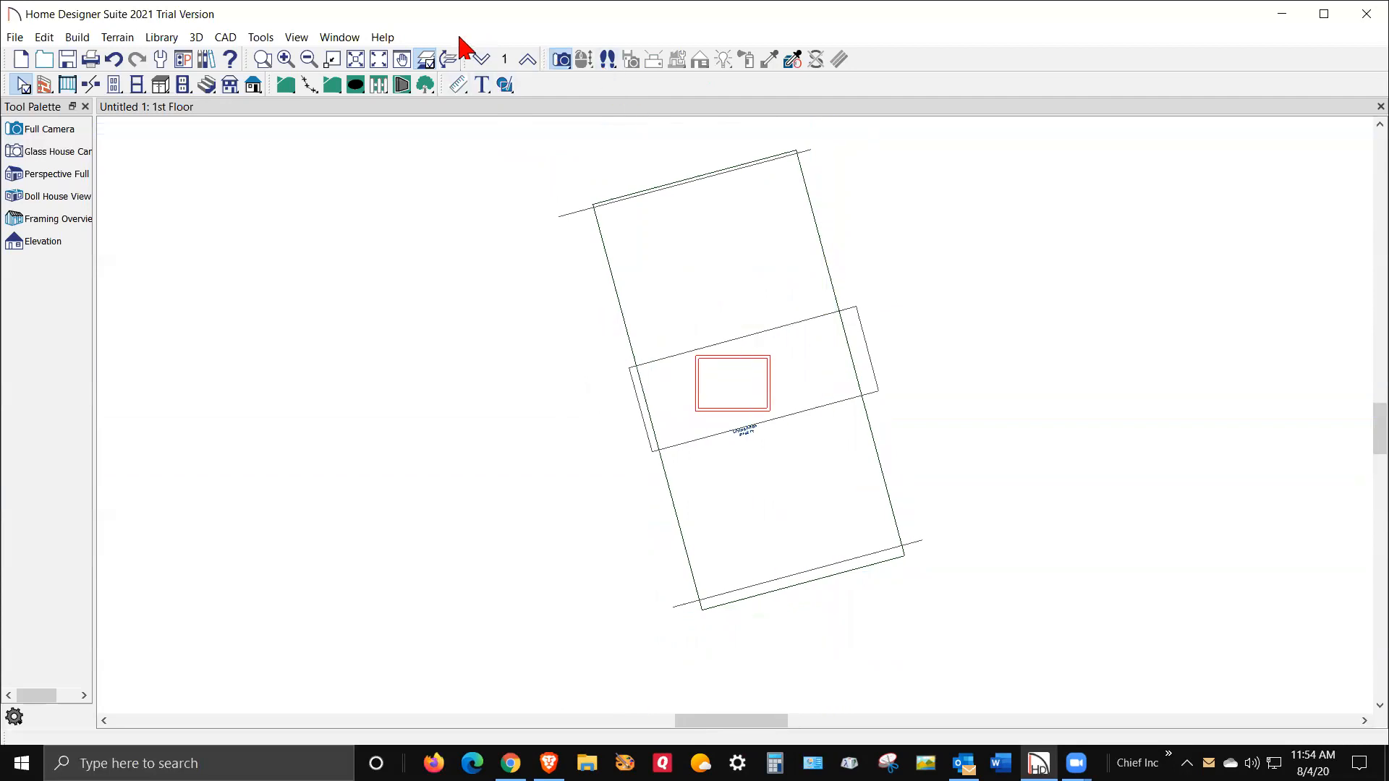
{"action": "left_click", "coordinate": [226, 38]}
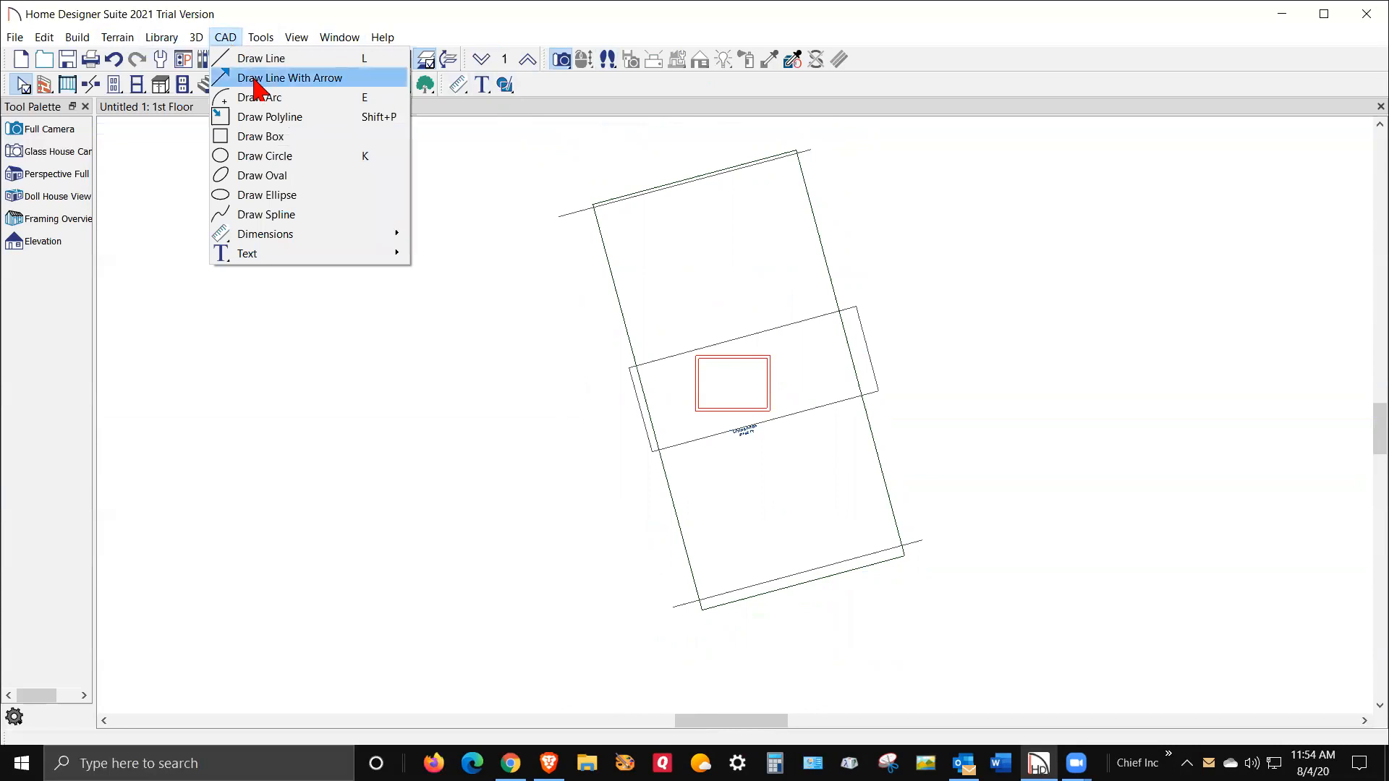
{"action": "left_click", "coordinate": [315, 77]}
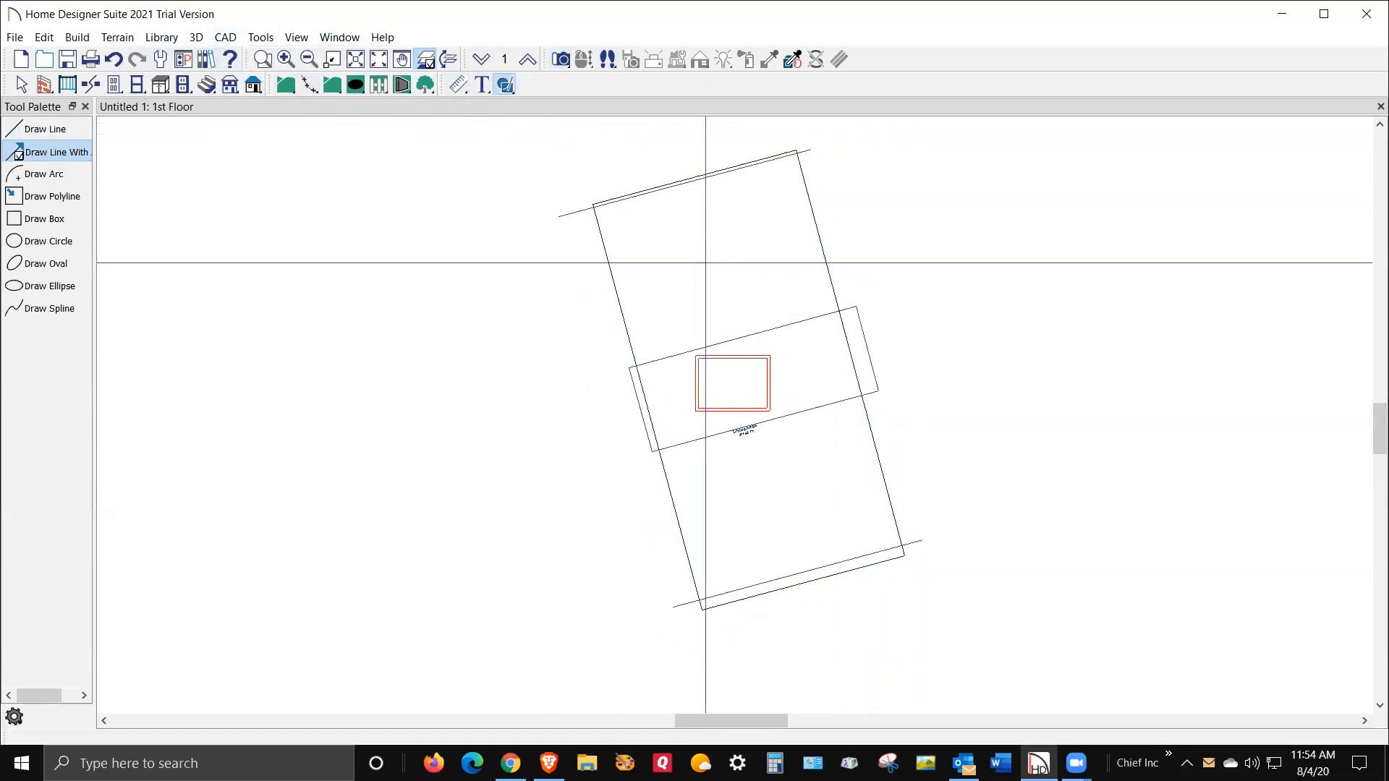
{"action": "scroll", "coordinate": [890, 304], "scroll_direction": "up", "scroll_amount": 1}
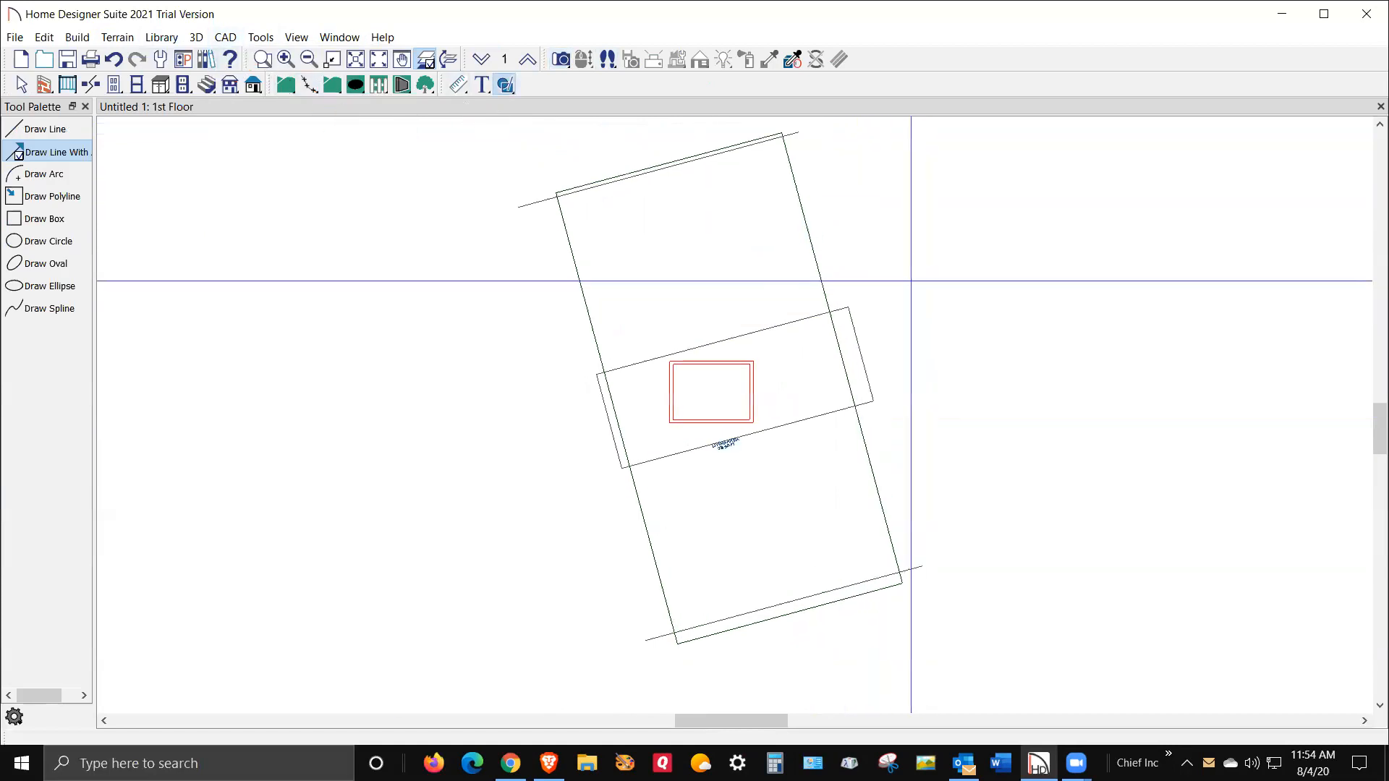
{"action": "left_click", "coordinate": [859, 283]}
{"action": "left_click", "coordinate": [858, 202]}
{"action": "key", "text": "space"}
Change the vertical line's arrowhead to the wide filled triangle style and set its size to 30".
{"action": "scroll", "coordinate": [858, 249], "scroll_direction": "up", "scroll_amount": 3}
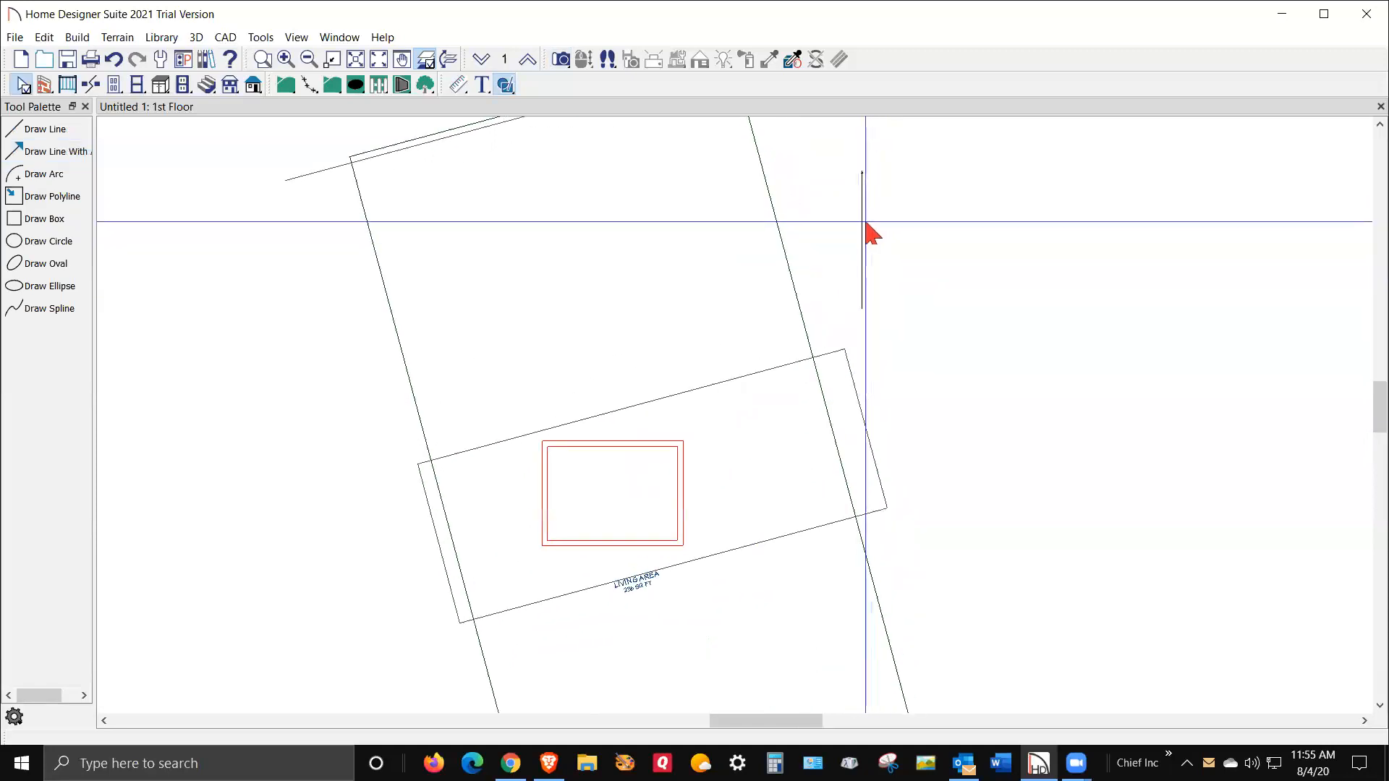
{"action": "double_click", "coordinate": [862, 221]}
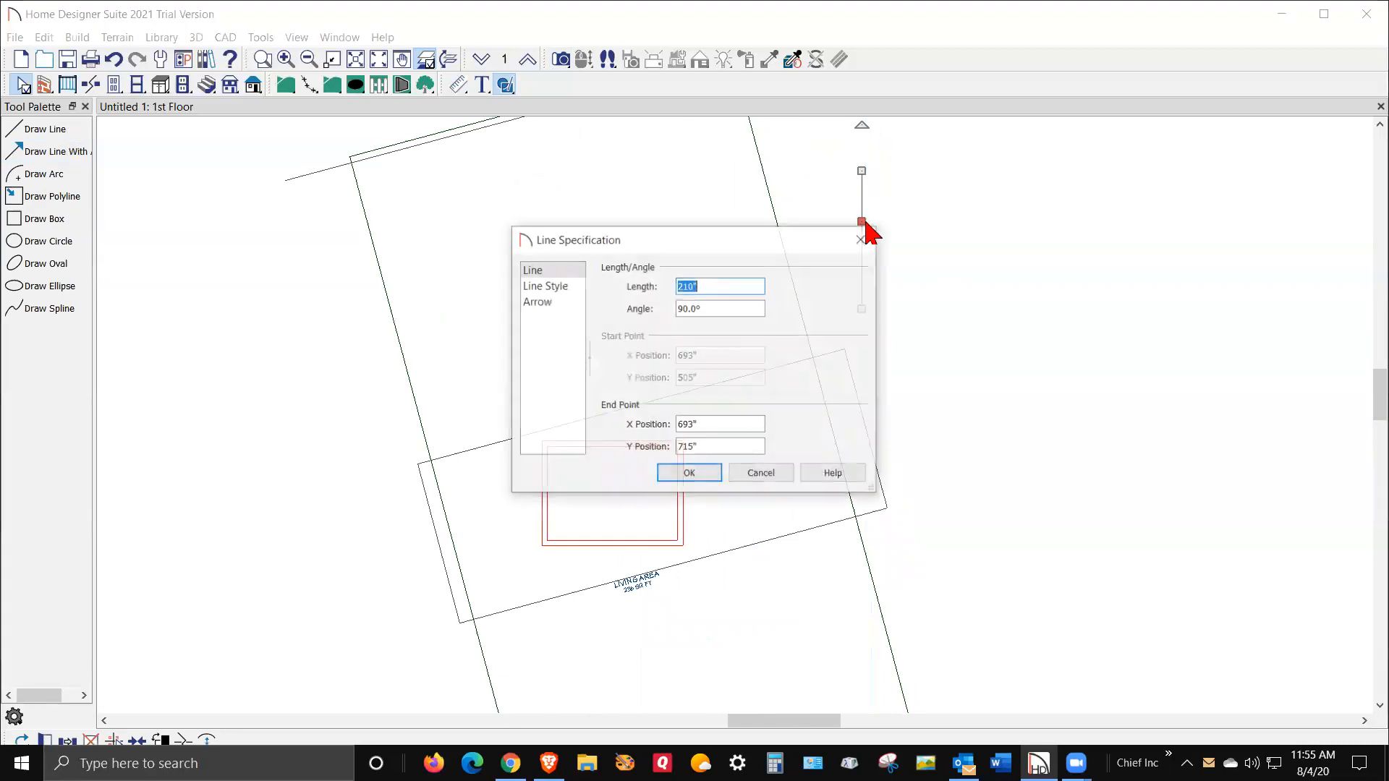
{"action": "left_click", "coordinate": [536, 302]}
{"action": "left_click", "coordinate": [752, 290]}
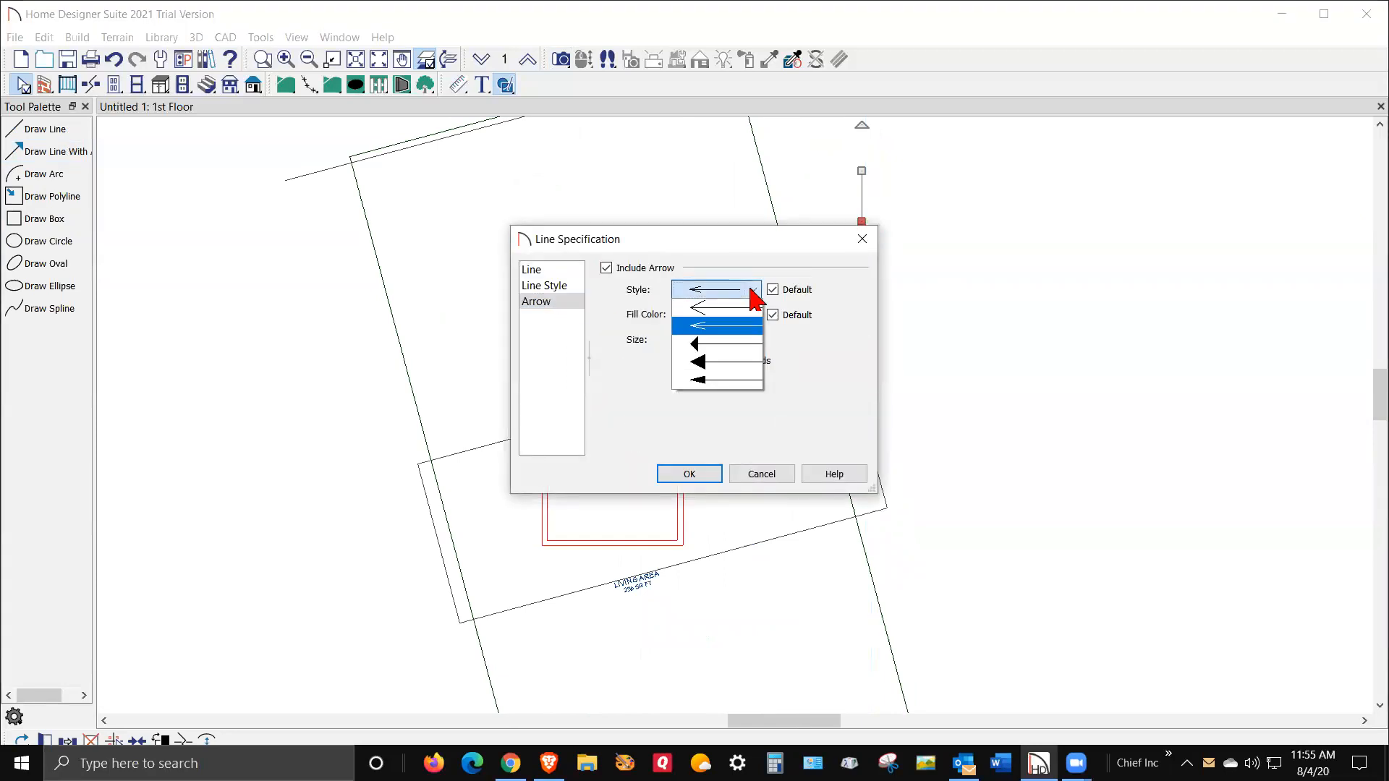
{"action": "left_click", "coordinate": [720, 360]}
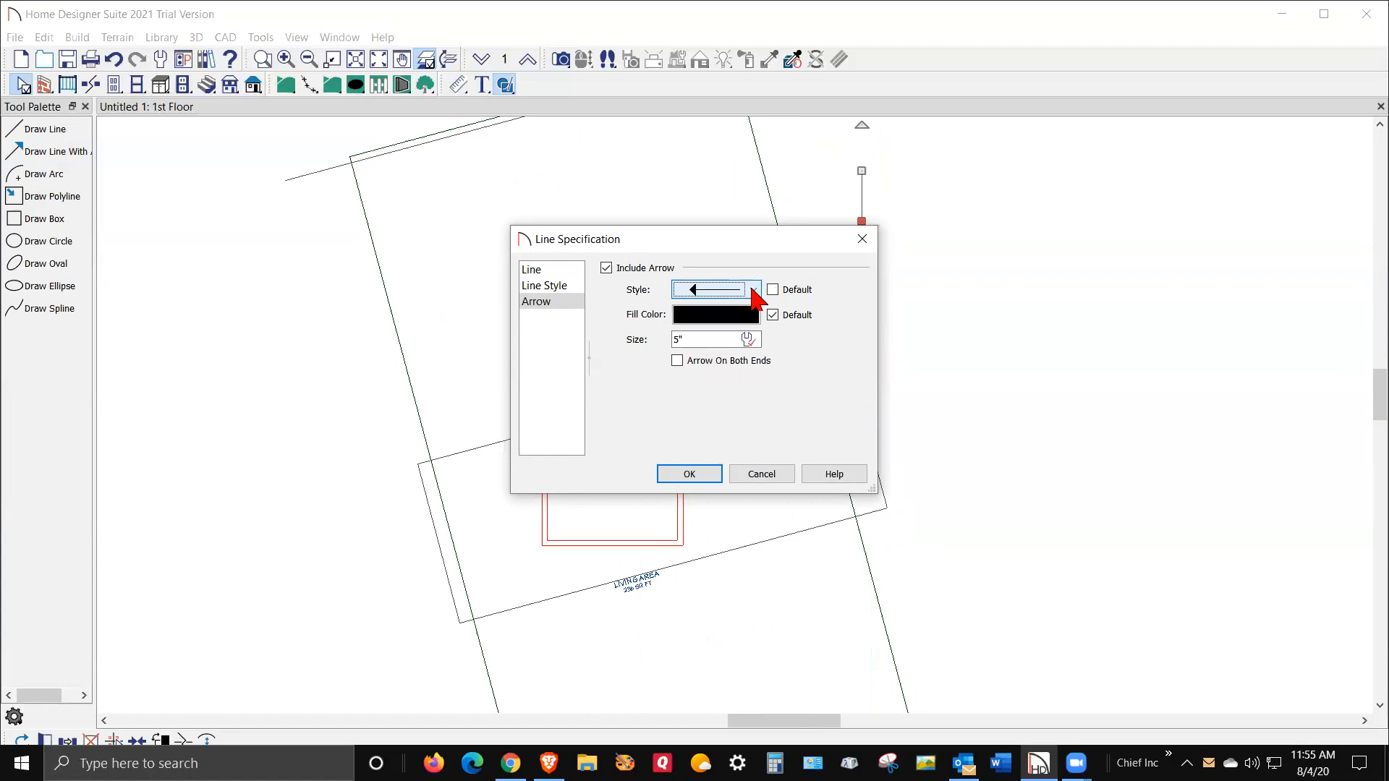
{"action": "left_click", "coordinate": [753, 291]}
{"action": "left_click", "coordinate": [736, 361]}
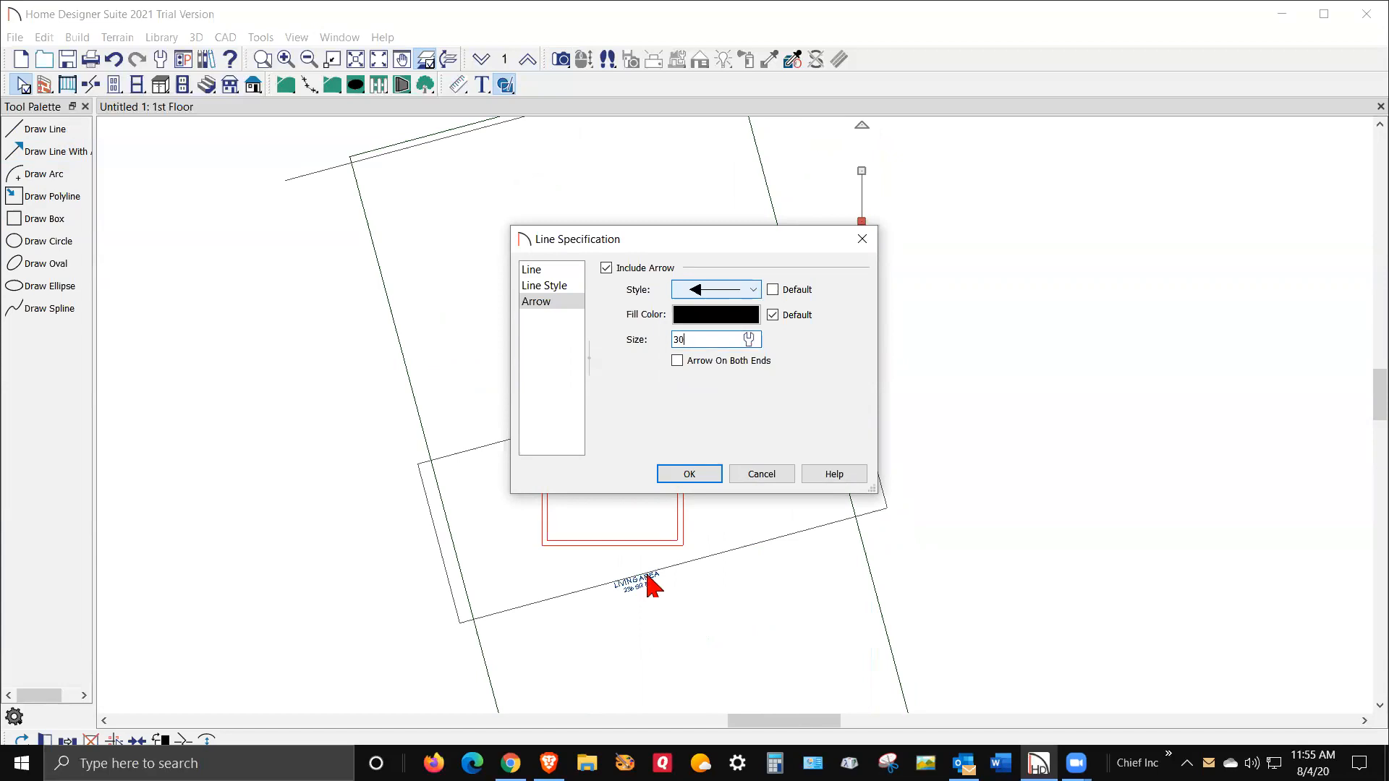
{"action": "left_click", "coordinate": [689, 475]}
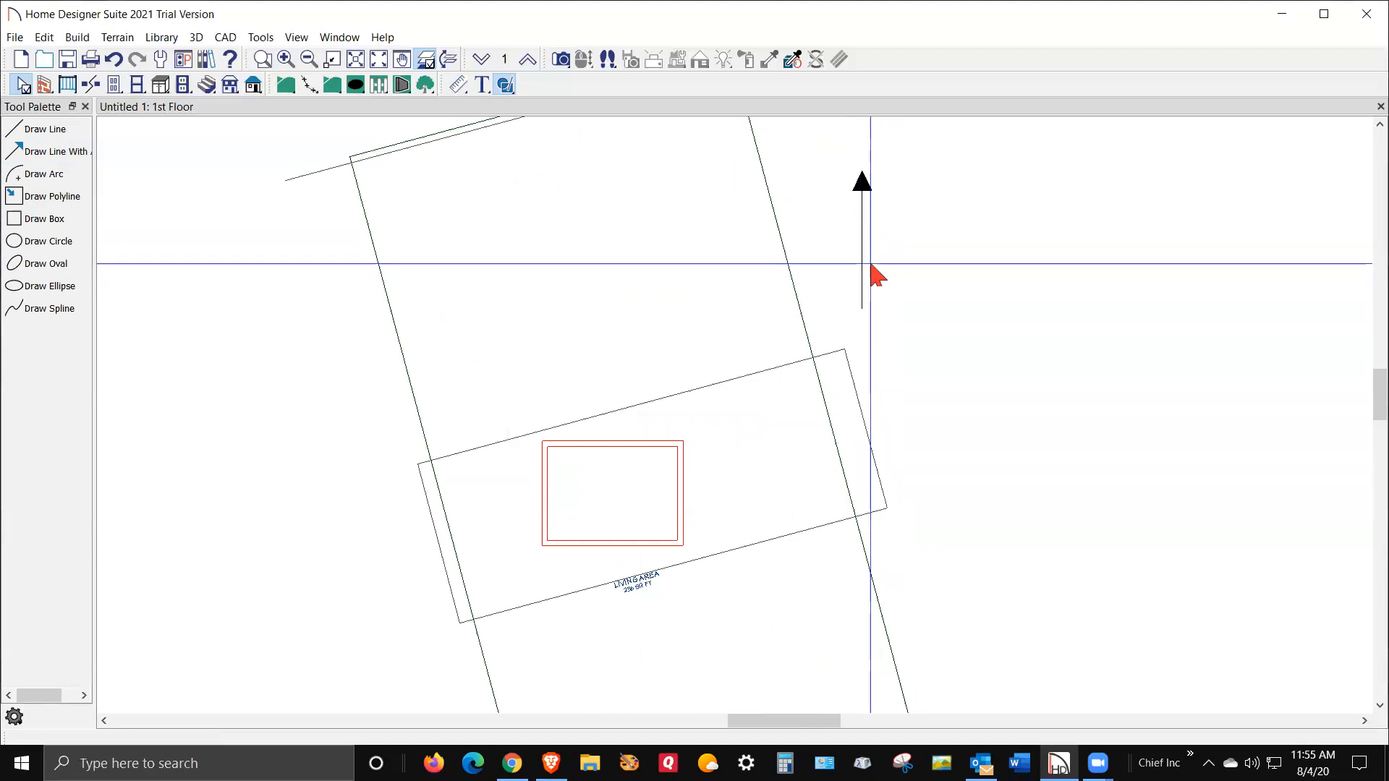
{"action": "scroll", "coordinate": [939, 303], "scroll_direction": "down", "scroll_amount": 2}
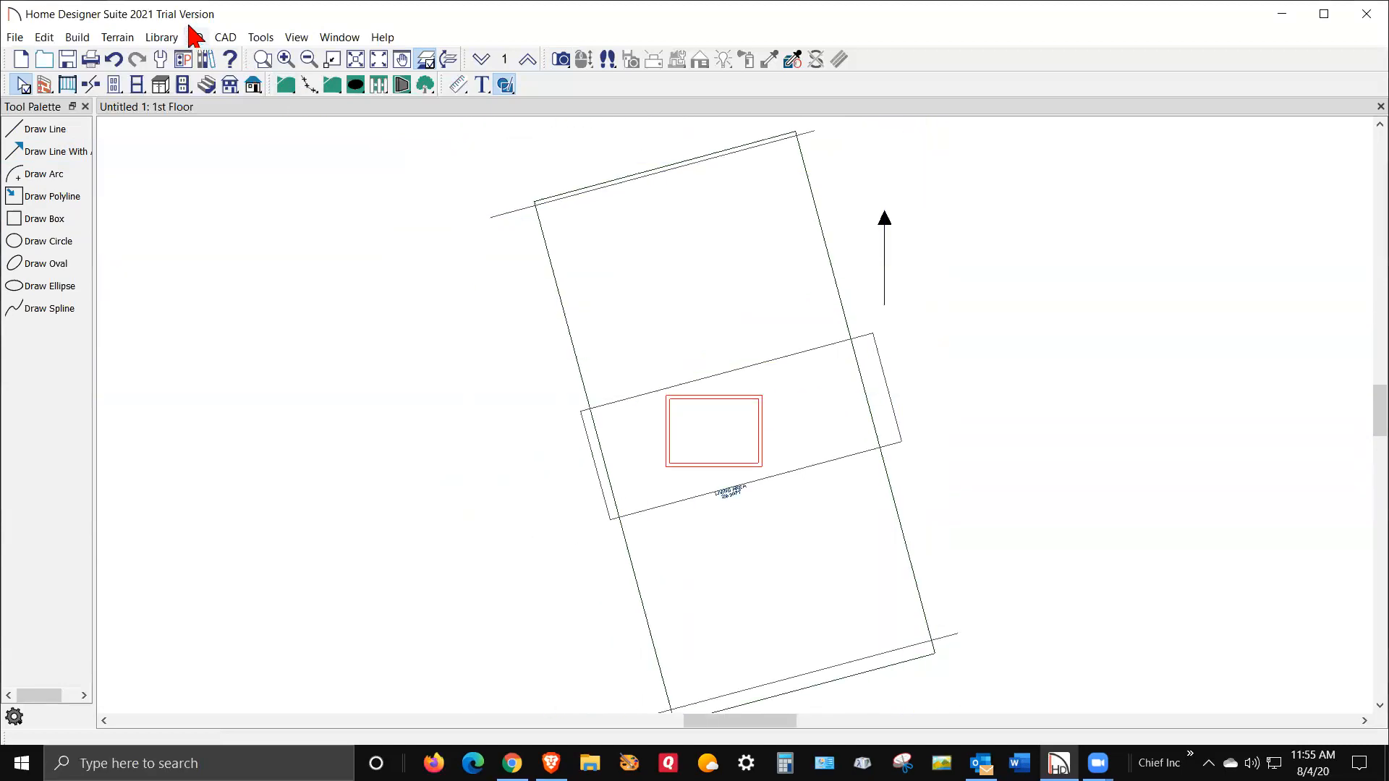
{"action": "left_click", "coordinate": [225, 38]}
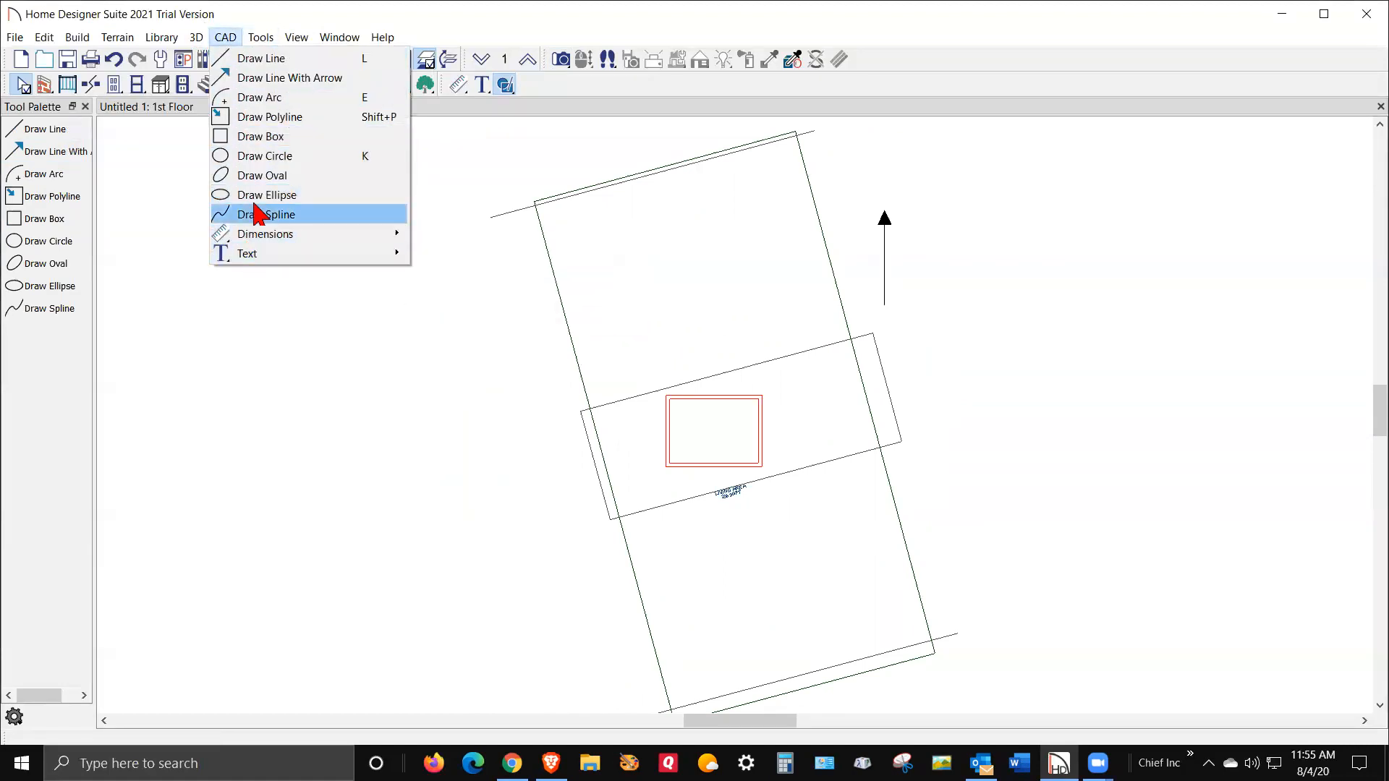
{"action": "left_click", "coordinate": [940, 297]}
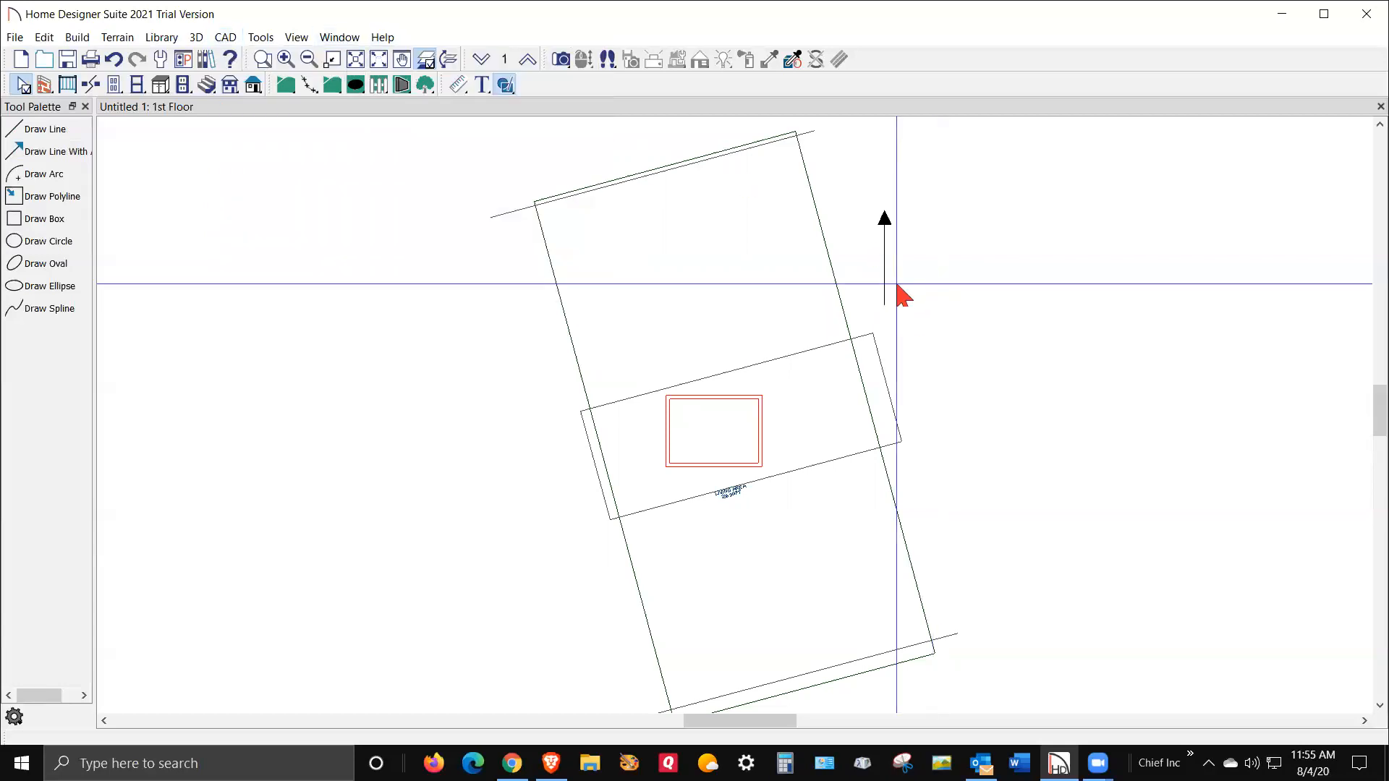
Place the rich text label "NORTH" near the tail of the arrow with an enlarged text size.
{"action": "scroll", "coordinate": [907, 272], "scroll_direction": "up", "scroll_amount": 2}
{"action": "scroll", "coordinate": [908, 257], "scroll_direction": "up", "scroll_amount": 2}
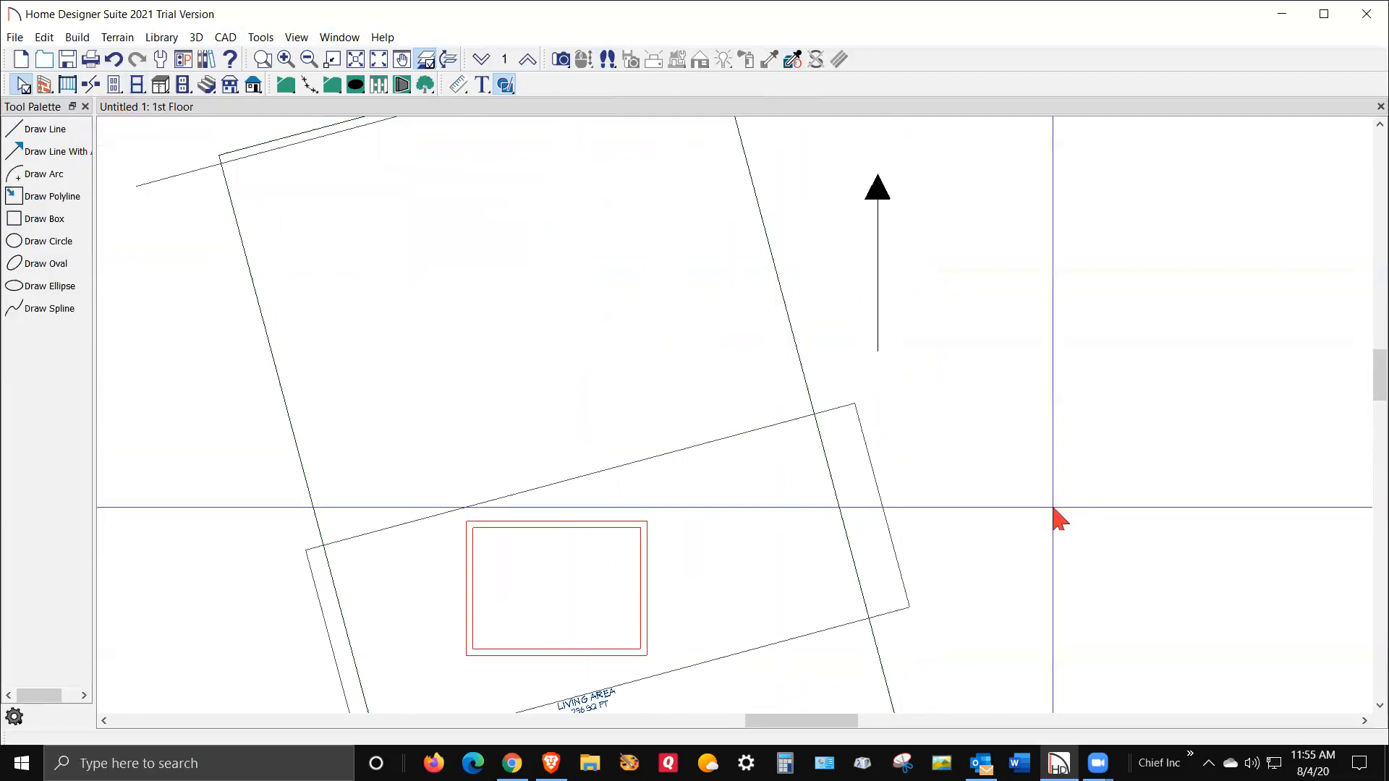
{"action": "left_click", "coordinate": [481, 85]}
{"action": "left_click", "coordinate": [854, 329]}
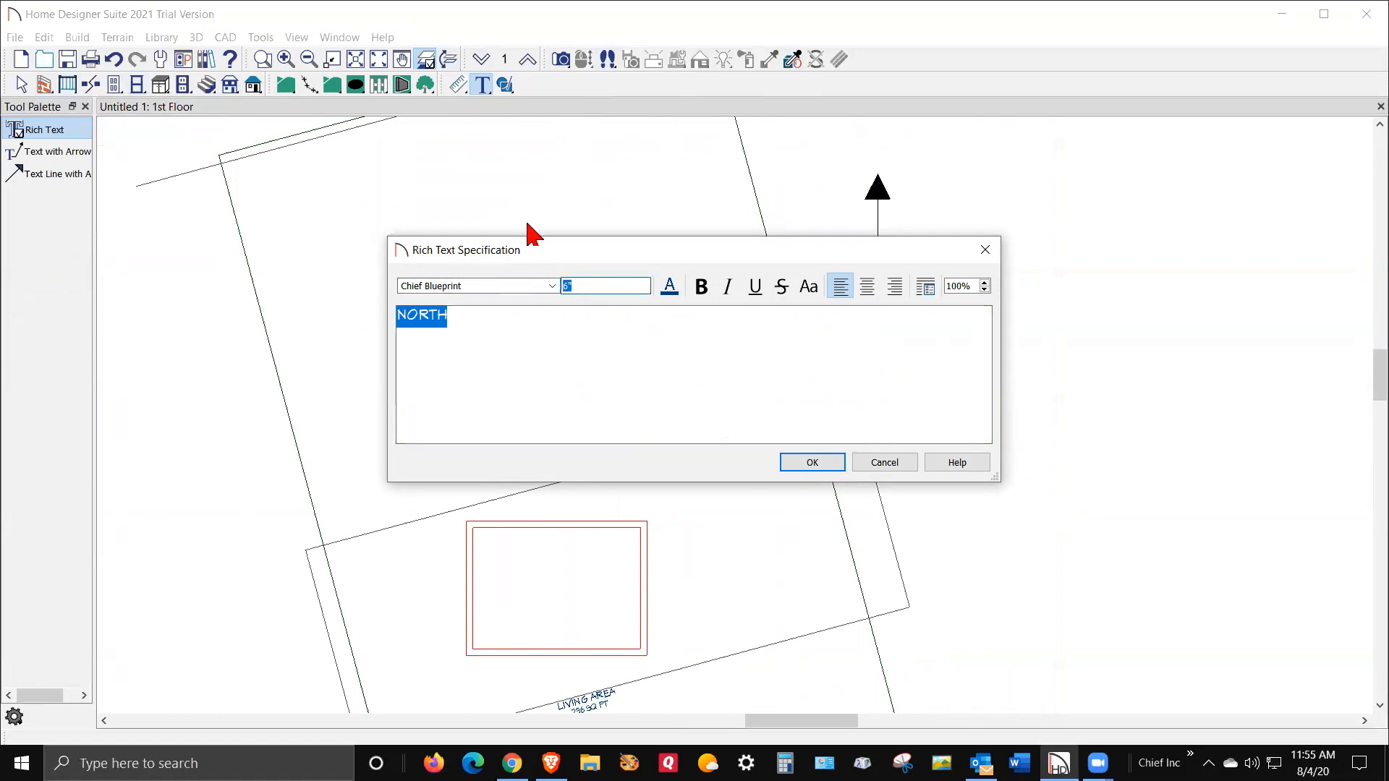
{"action": "left_click", "coordinate": [811, 463]}
{"action": "key", "text": "space"}
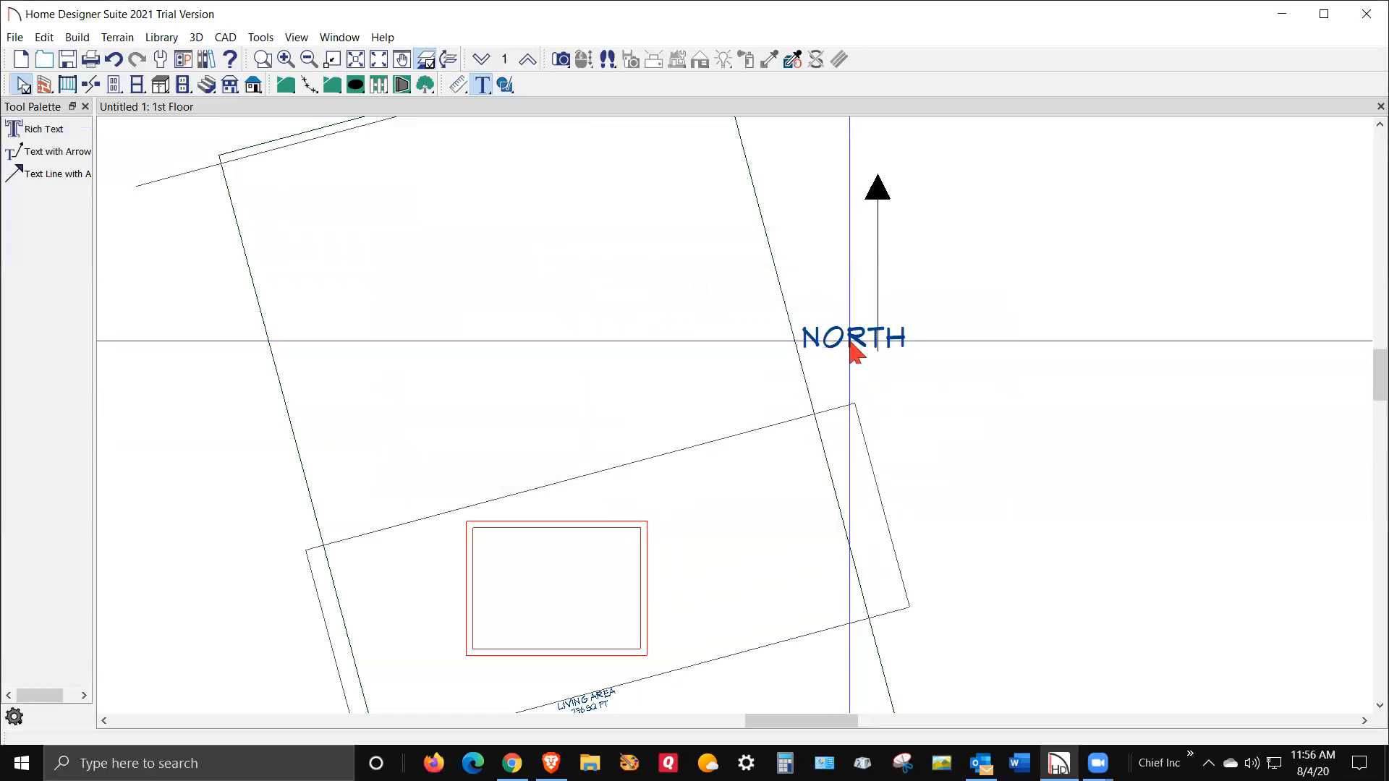
{"action": "left_click", "coordinate": [850, 342]}
{"action": "double_click", "coordinate": [850, 342]}
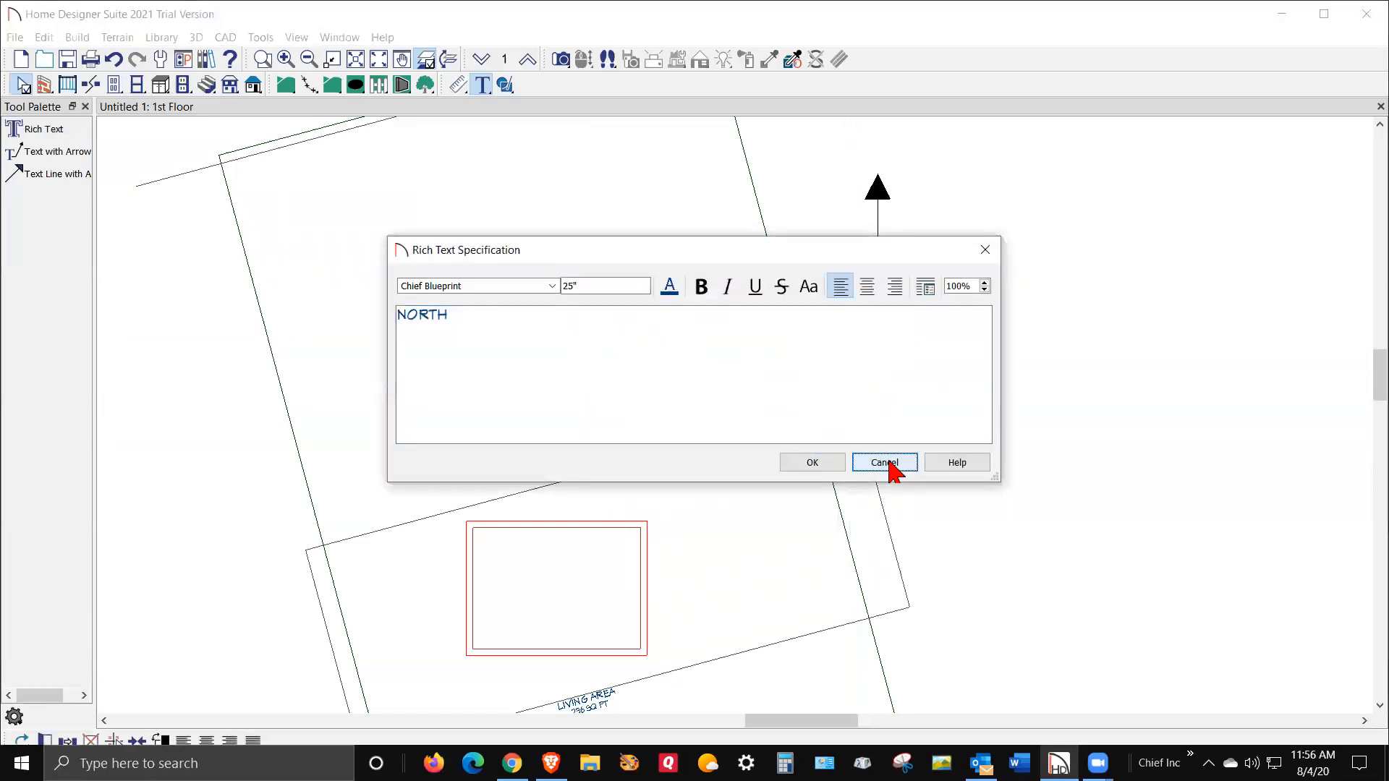
{"action": "left_click", "coordinate": [884, 463]}
{"action": "left_click", "coordinate": [861, 414]}
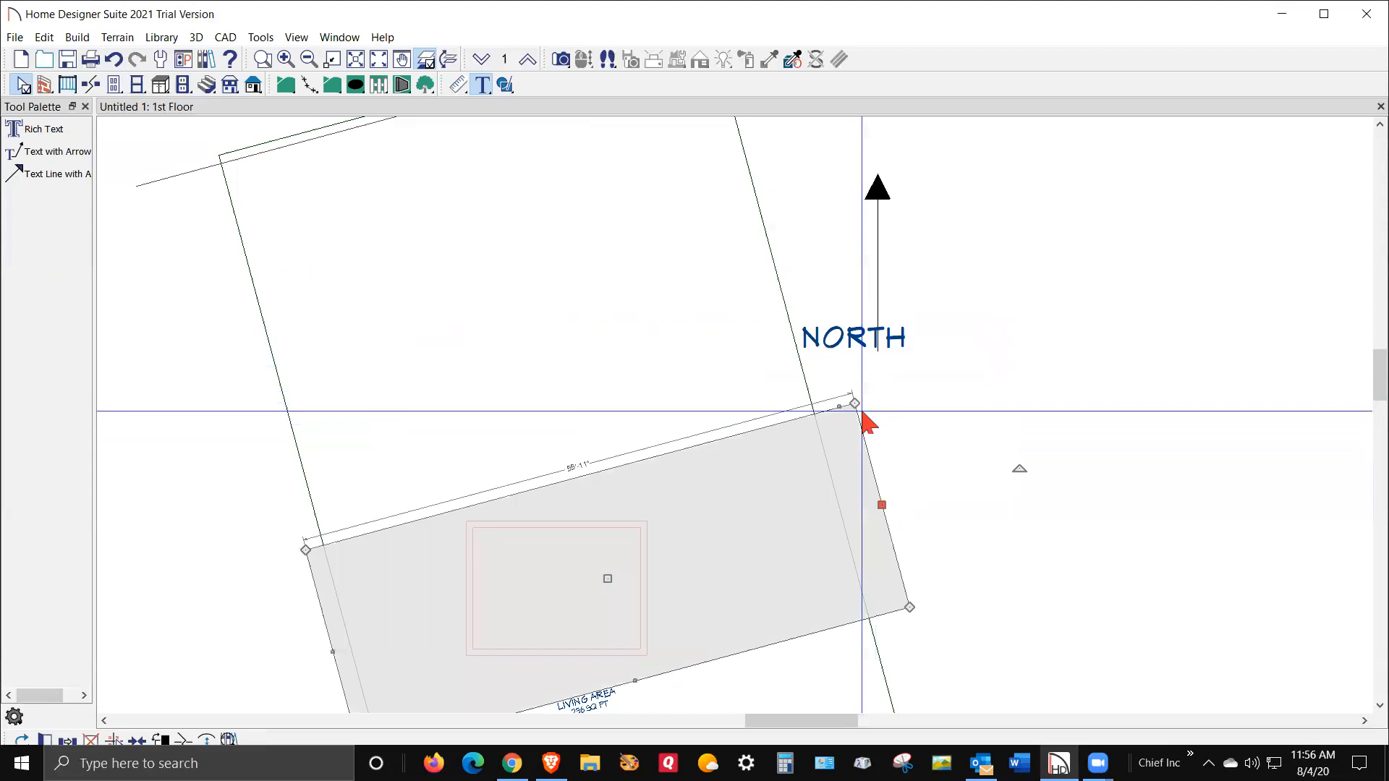
Rotate the "NORTH" label so it reads vertically along the shaft of the north arrow.
{"action": "left_click", "coordinate": [858, 347]}
{"action": "left_click_drag", "start_coordinate": [852, 402], "coordinate": [878, 273]}
{"action": "scroll", "coordinate": [1017, 376], "scroll_direction": "down", "scroll_amount": 3}
{"action": "scroll", "coordinate": [1013, 307], "scroll_direction": "down", "scroll_amount": 2}
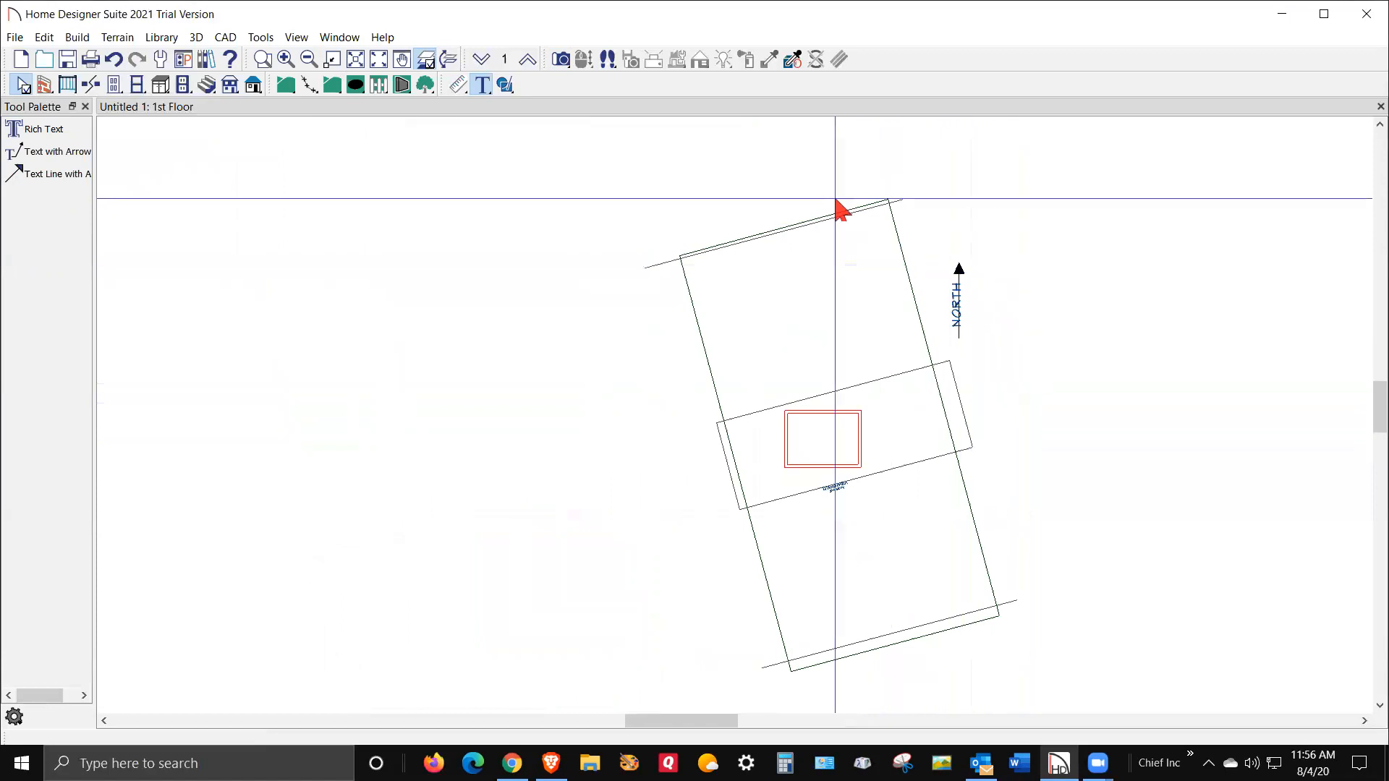
{"action": "scroll", "coordinate": [787, 456], "scroll_direction": "up", "scroll_amount": 4}
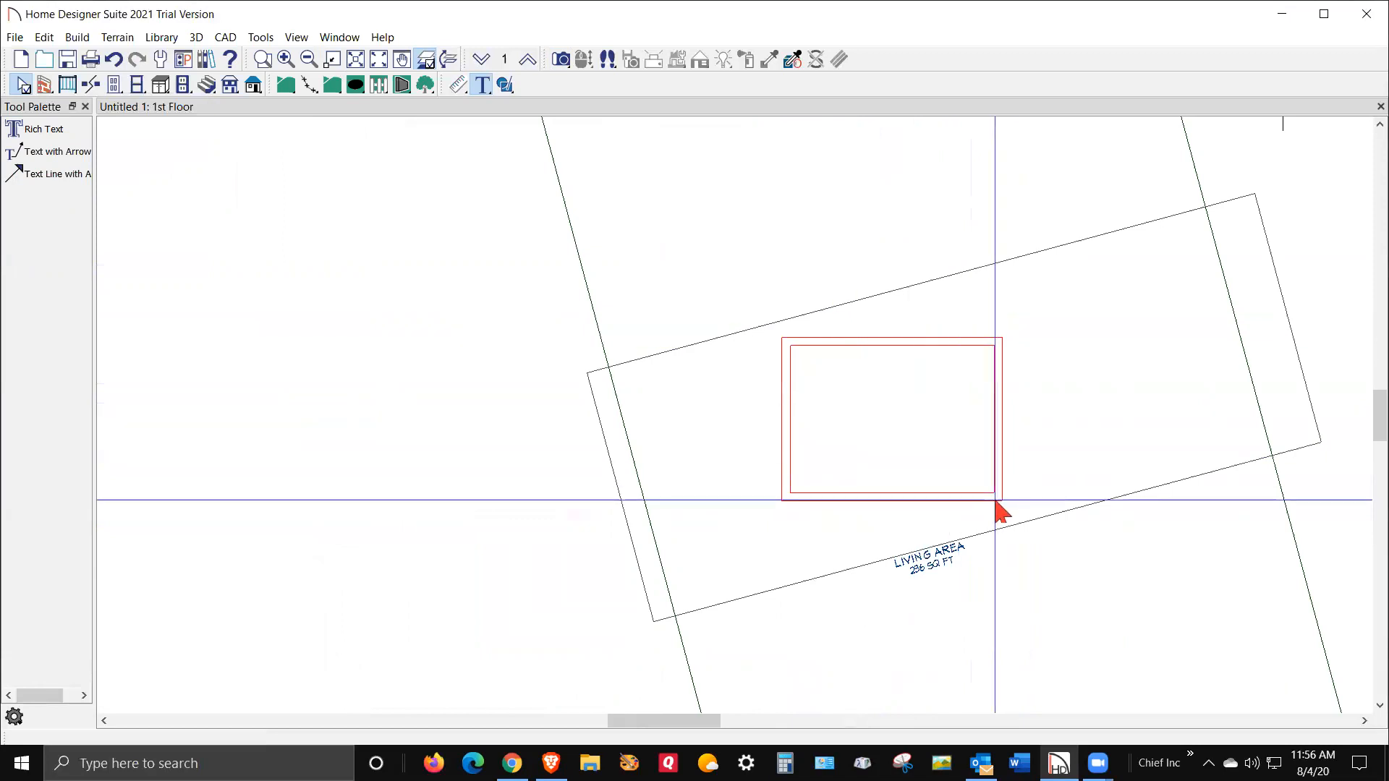
{"action": "scroll", "coordinate": [610, 316], "scroll_direction": "down", "scroll_amount": 1}
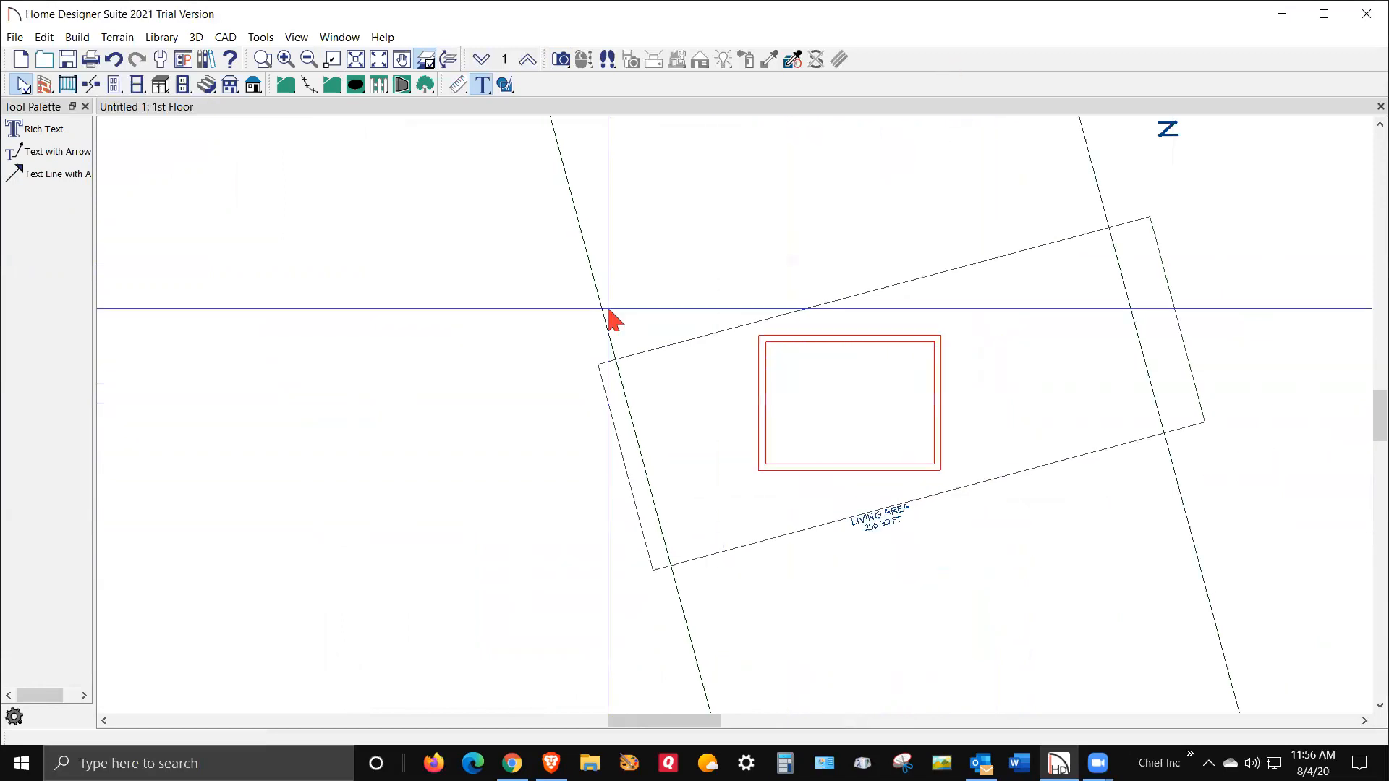
{"action": "scroll", "coordinate": [610, 316], "scroll_direction": "down", "scroll_amount": 2}
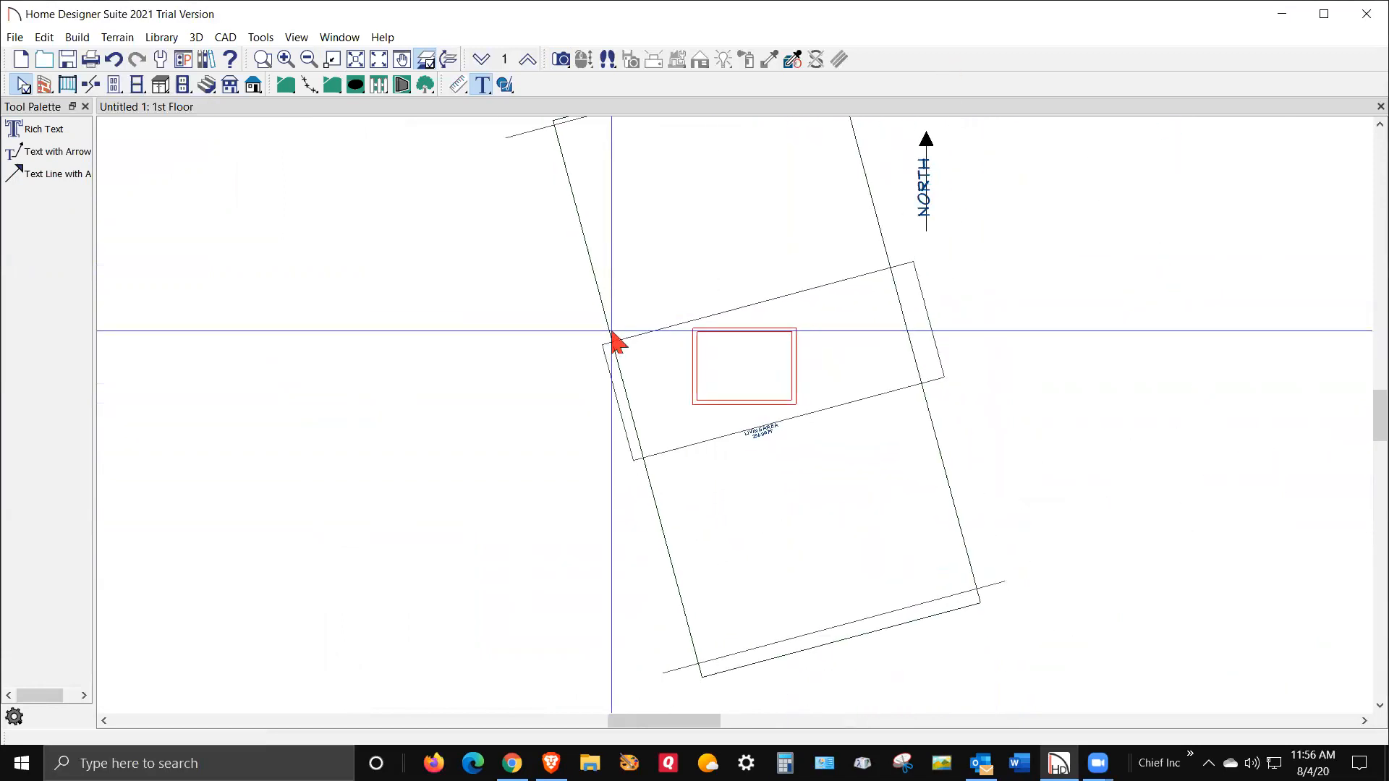
Open a Perspective Full Overview, inspect the rotated terrain and house from the side and from above, and close the camera view.
{"action": "left_click", "coordinate": [561, 60]}
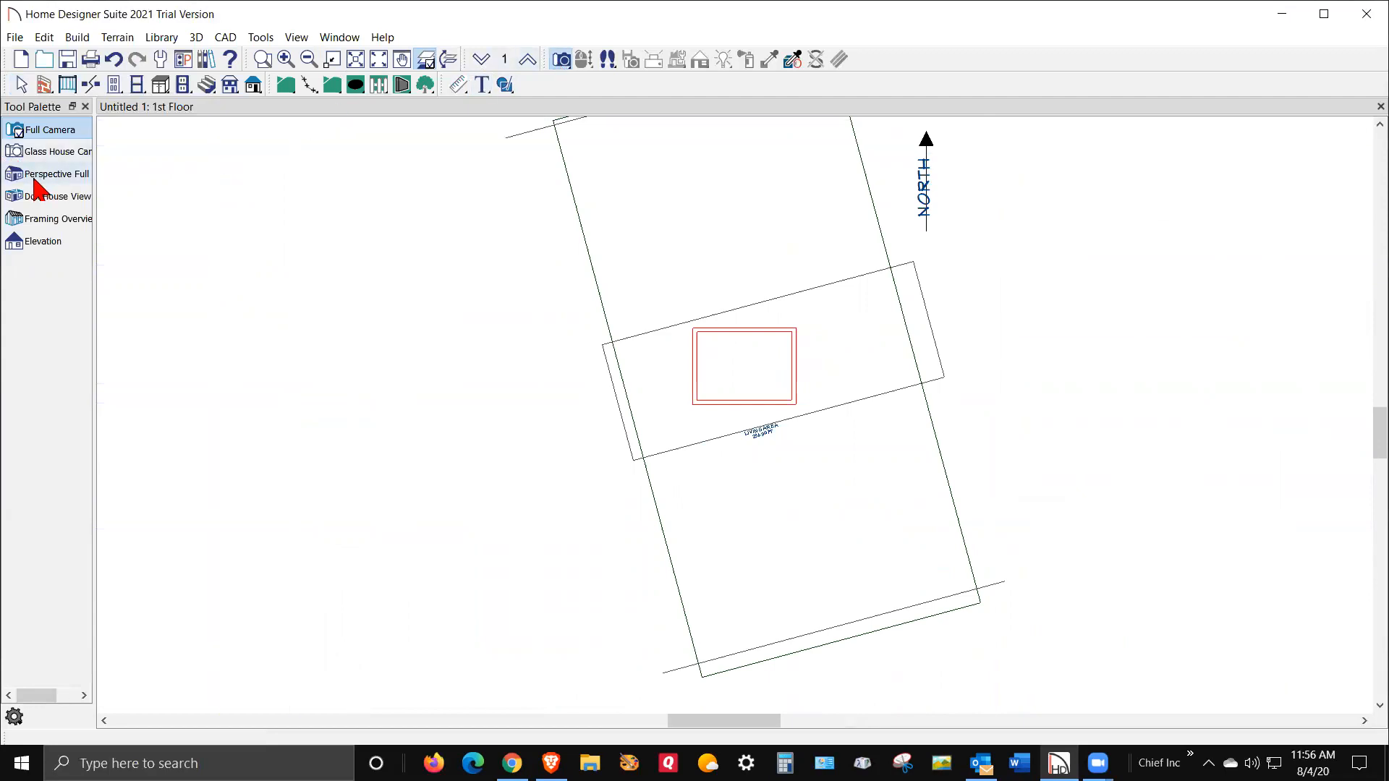
{"action": "left_click", "coordinate": [57, 173]}
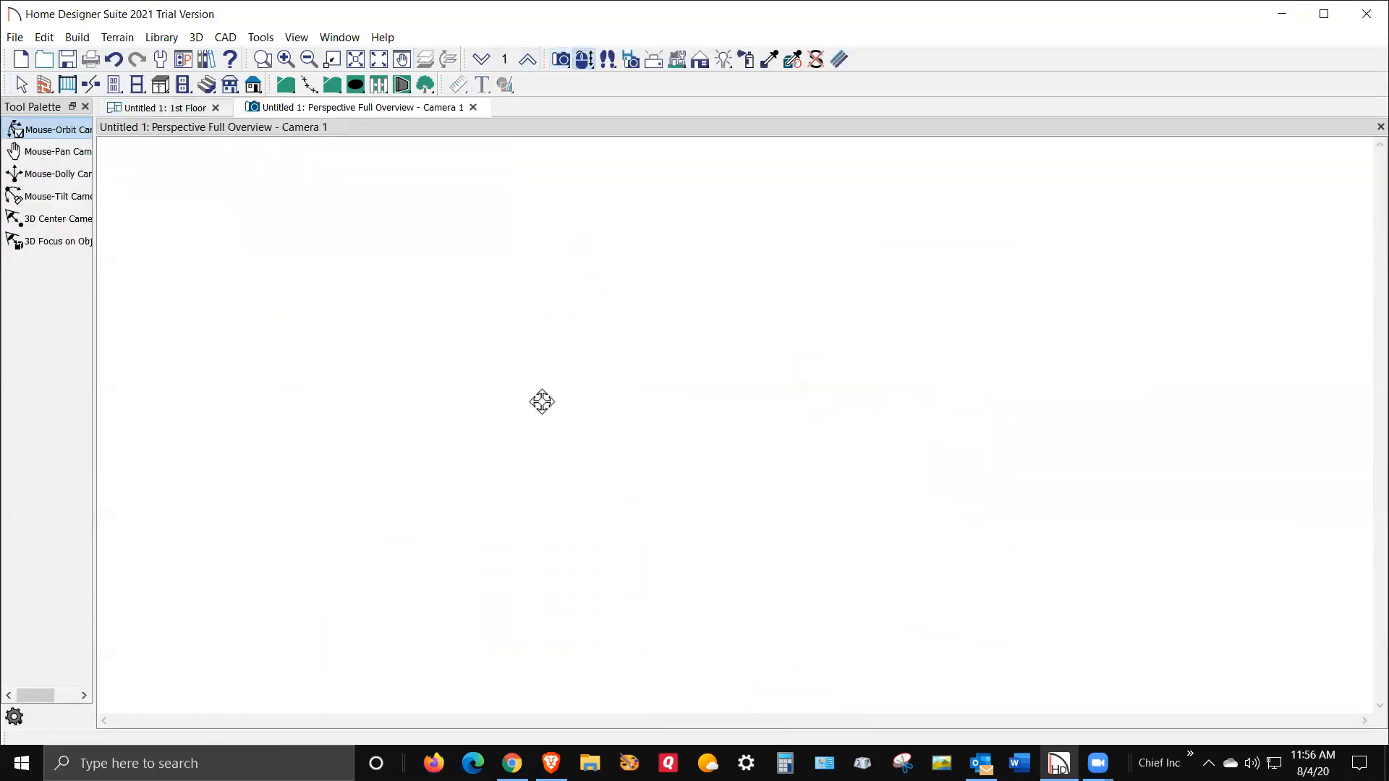
{"action": "left_click_drag", "start_coordinate": [731, 477], "coordinate": [606, 435]}
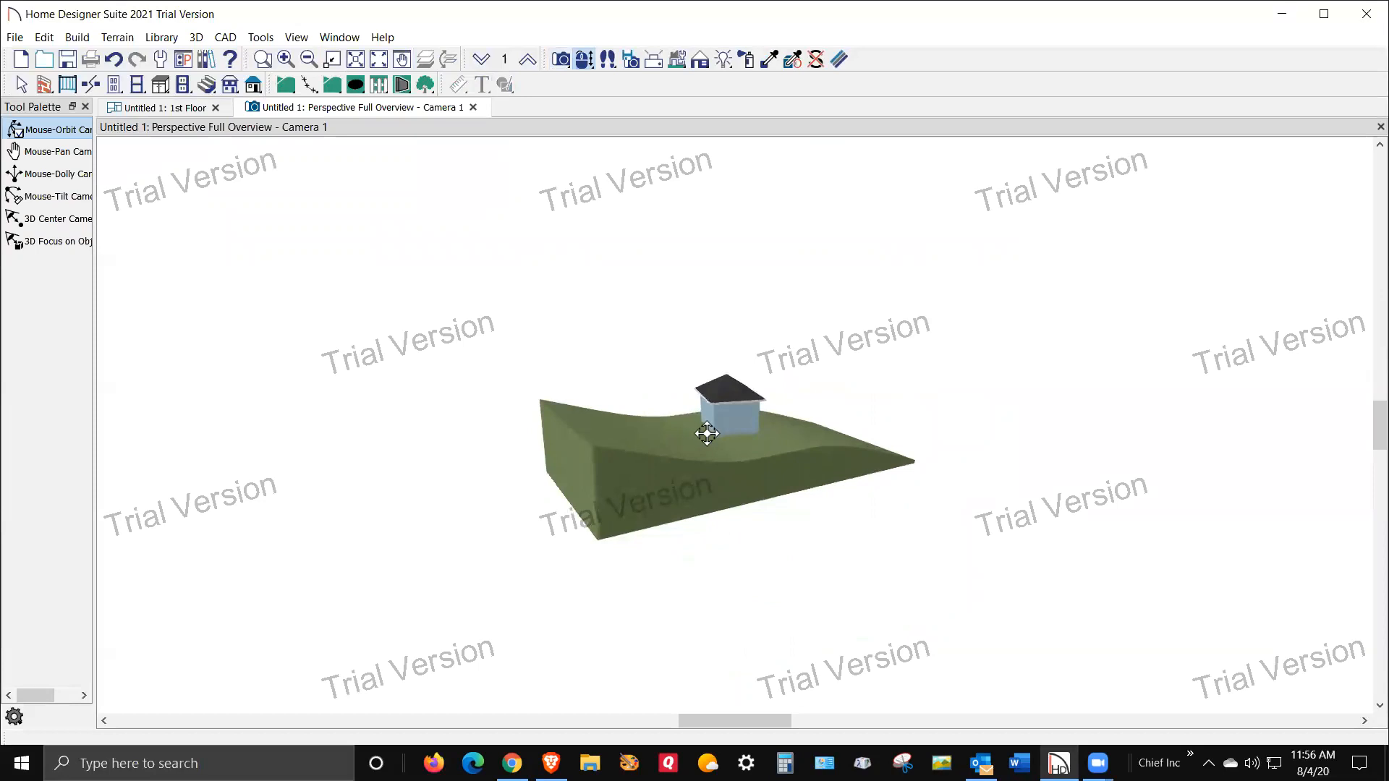
{"action": "scroll", "coordinate": [728, 449], "scroll_direction": "up", "scroll_amount": 4}
{"action": "scroll", "coordinate": [729, 449], "scroll_direction": "down", "scroll_amount": 2}
{"action": "left_click_drag", "start_coordinate": [432, 477], "coordinate": [646, 500]}
{"action": "left_click_drag", "start_coordinate": [695, 445], "coordinate": [717, 591]}
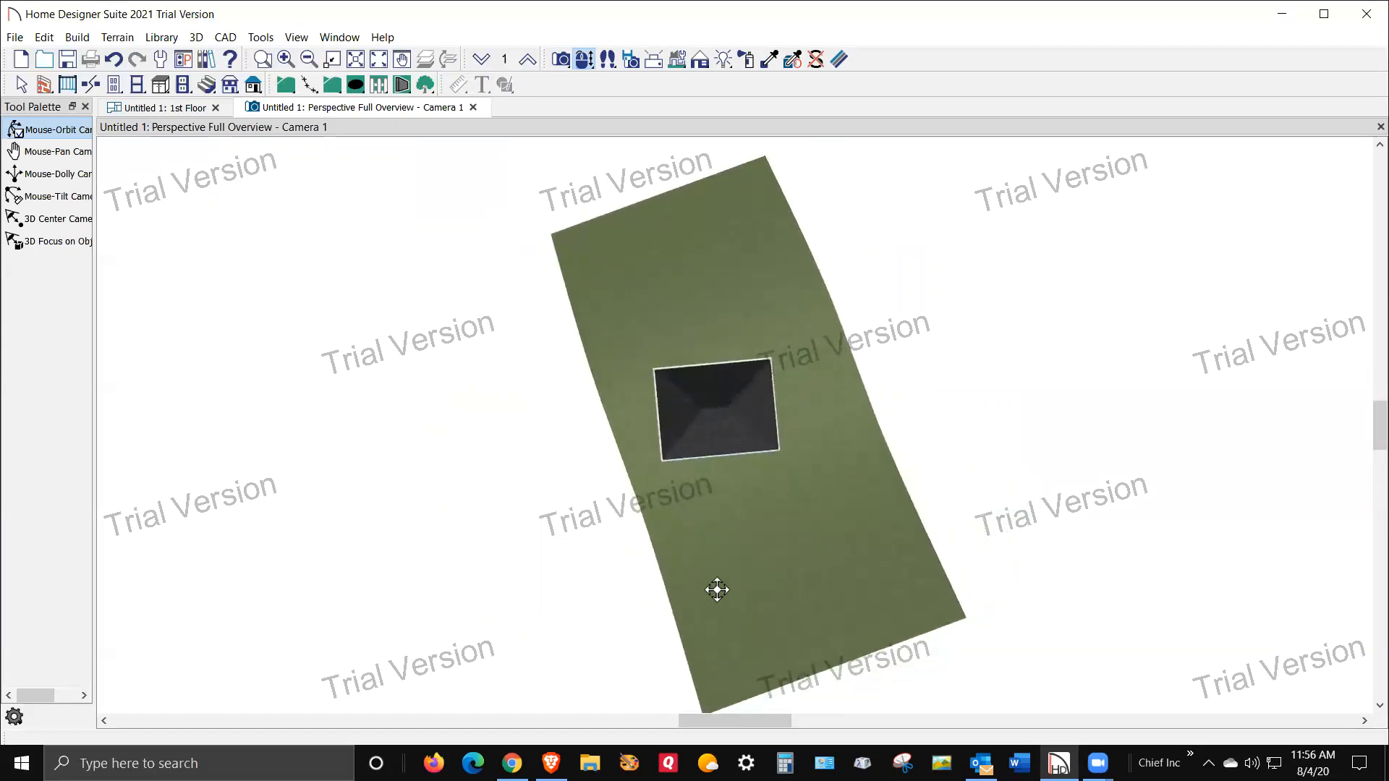
{"action": "scroll", "coordinate": [707, 418], "scroll_direction": "up", "scroll_amount": 4}
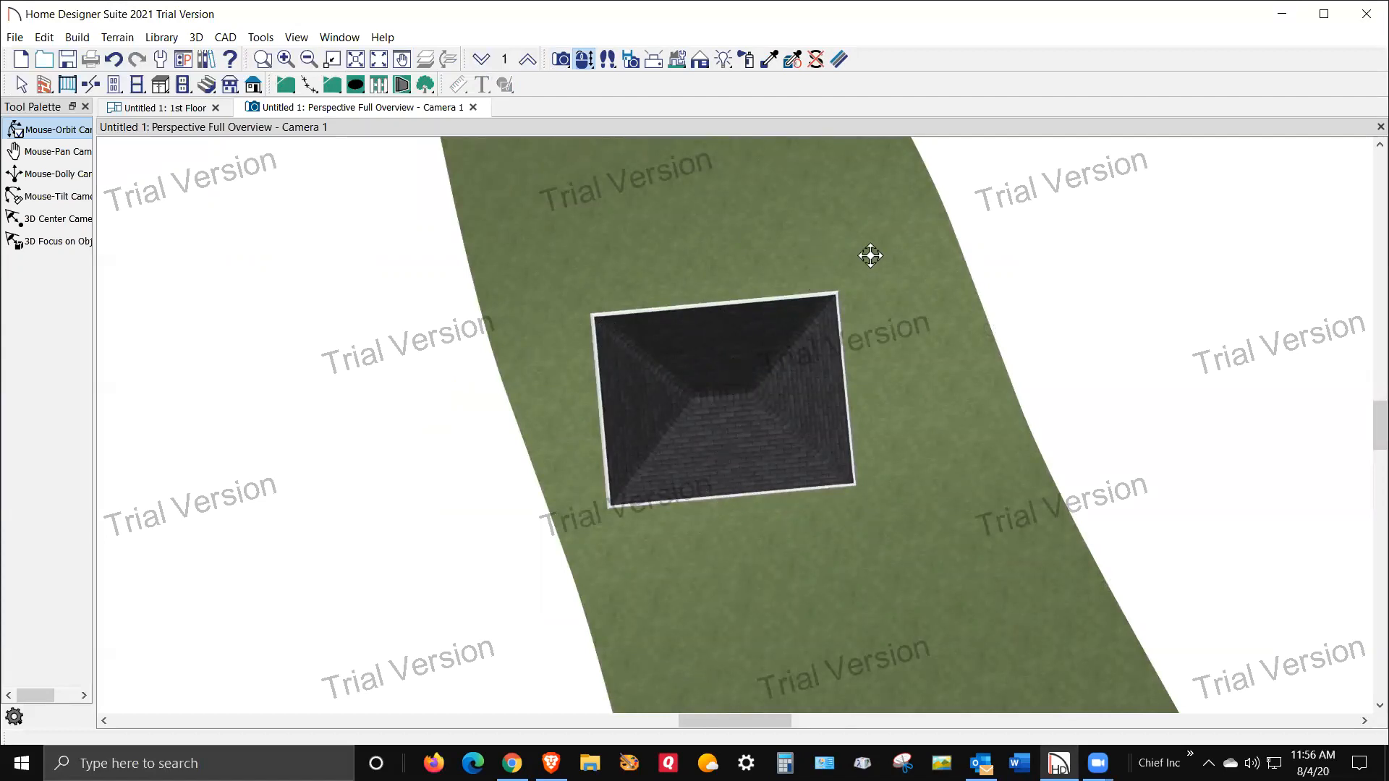
{"action": "left_click", "coordinate": [1379, 127]}
{"action": "key", "text": "space"}
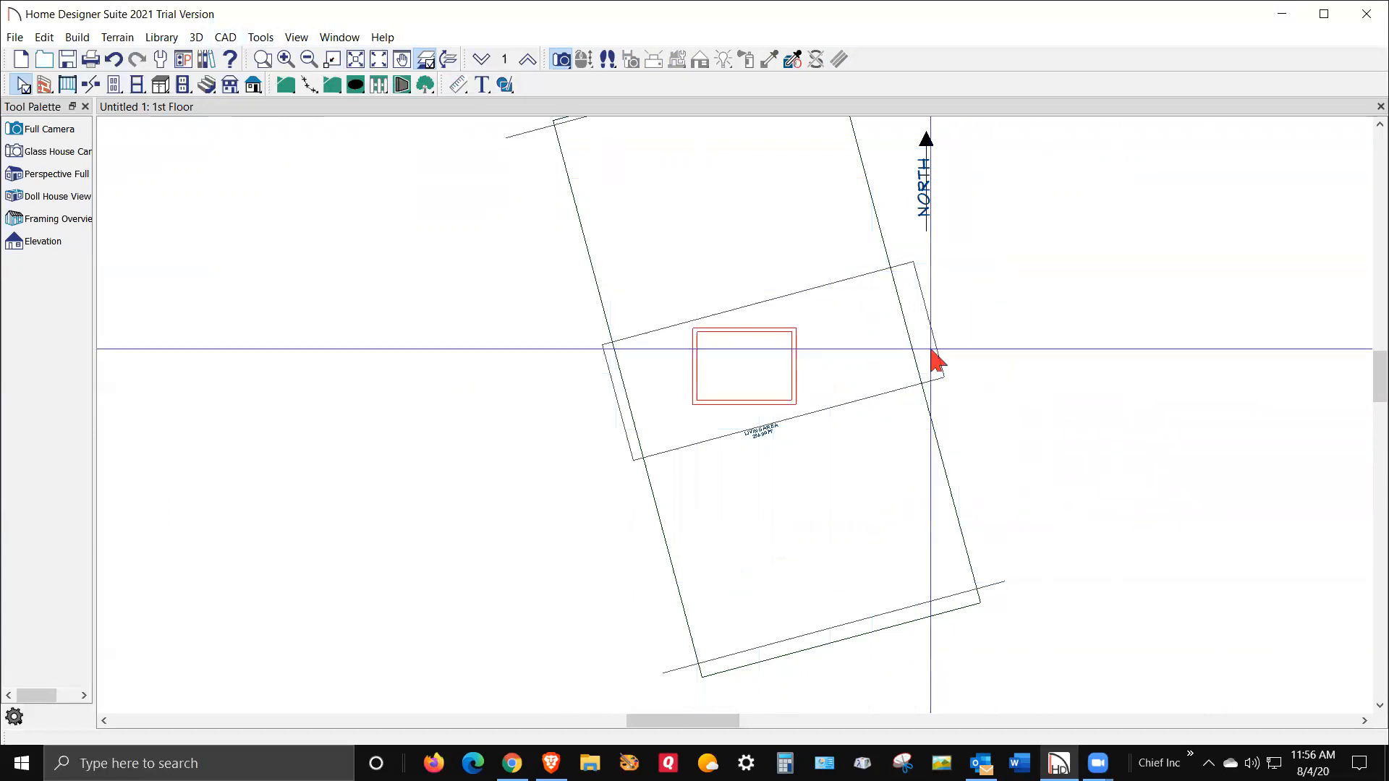
Turn on the display of the "Walls, Normal" layer in the floor plan's Display Options.
{"action": "scroll", "coordinate": [933, 356], "scroll_direction": "down", "scroll_amount": 3}
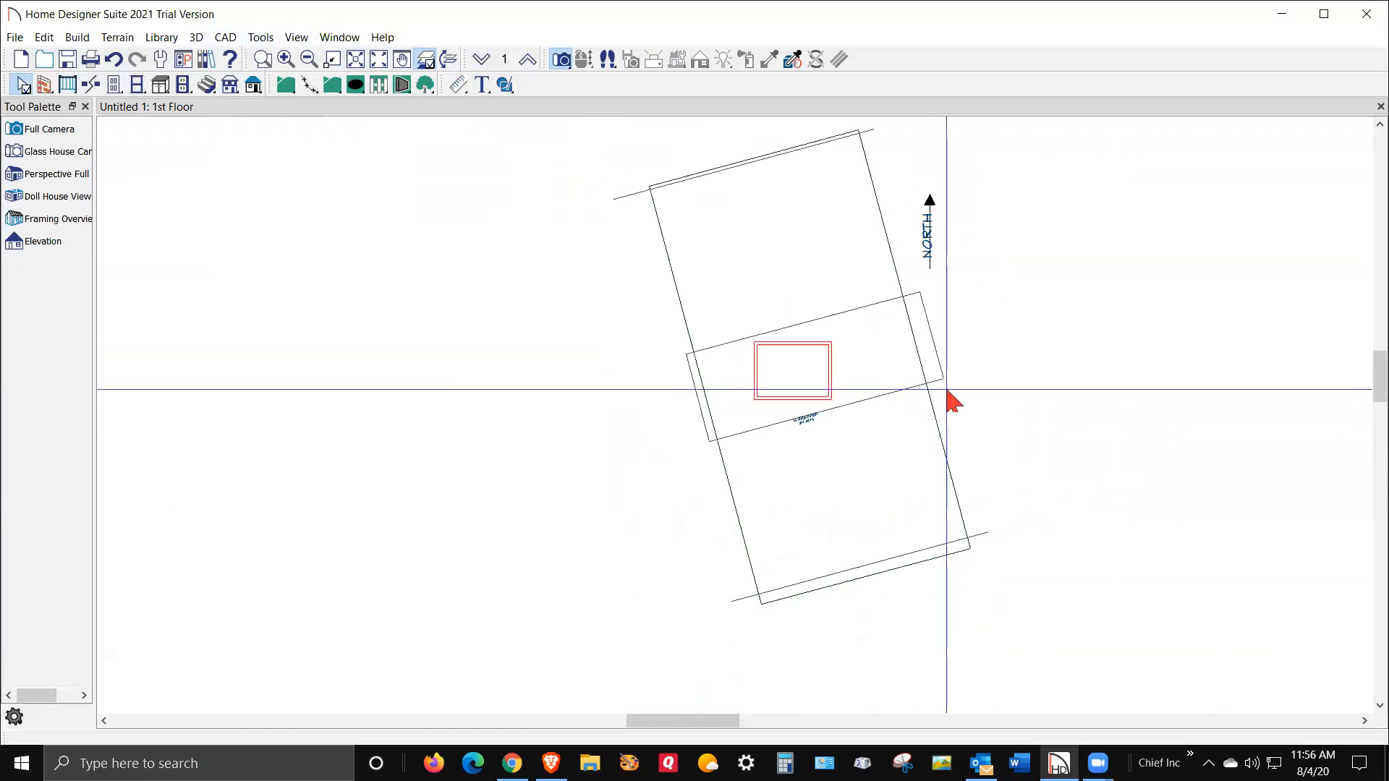
{"action": "left_click", "coordinate": [274, 38]}
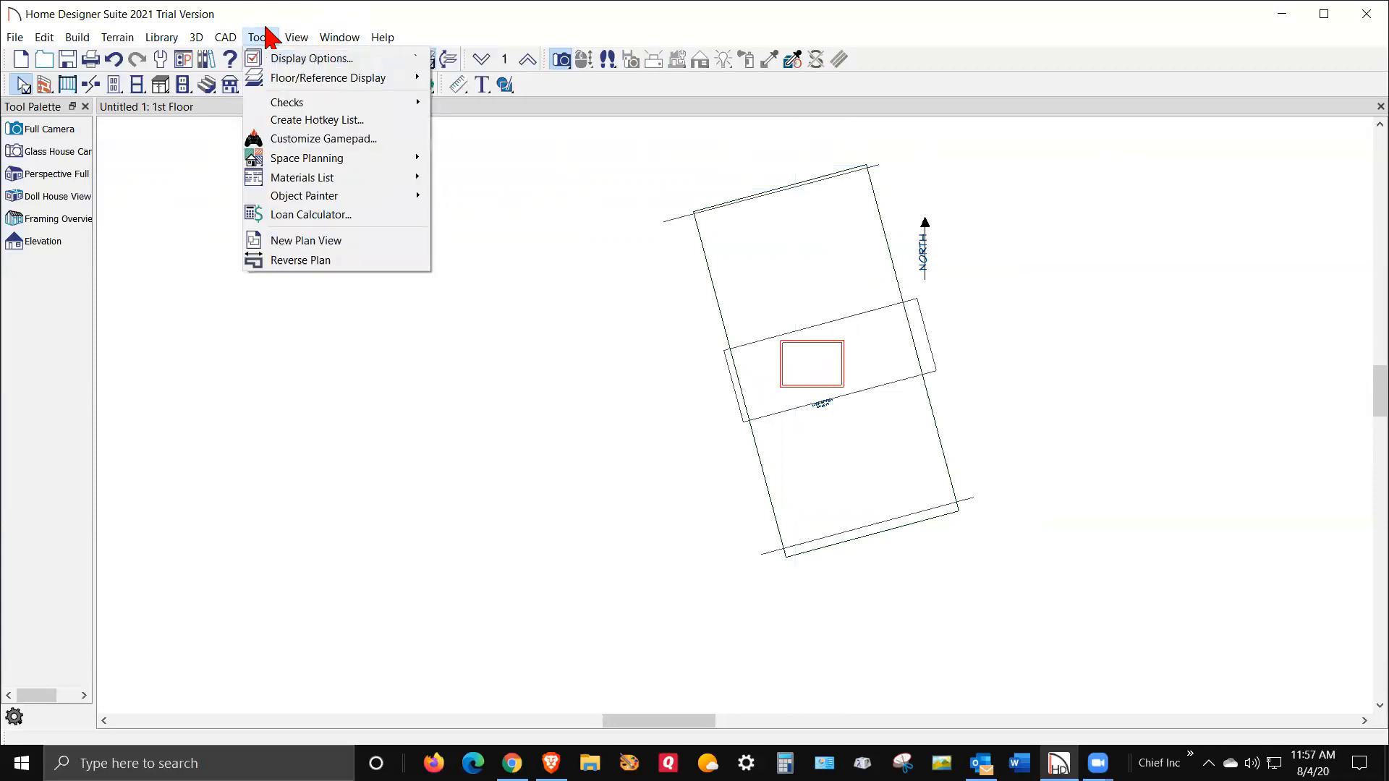
{"action": "left_click", "coordinate": [304, 60]}
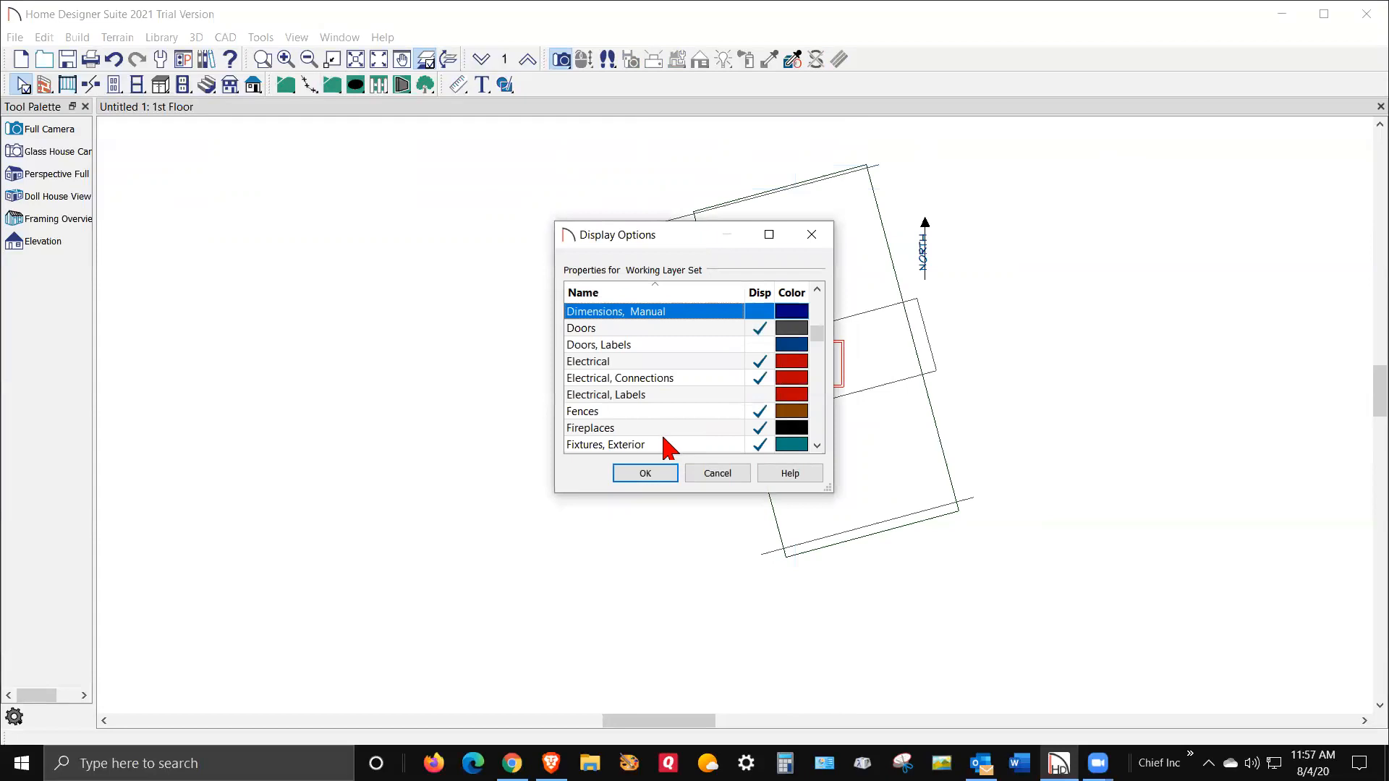
{"action": "scroll", "coordinate": [665, 446], "scroll_direction": "down", "scroll_amount": 10}
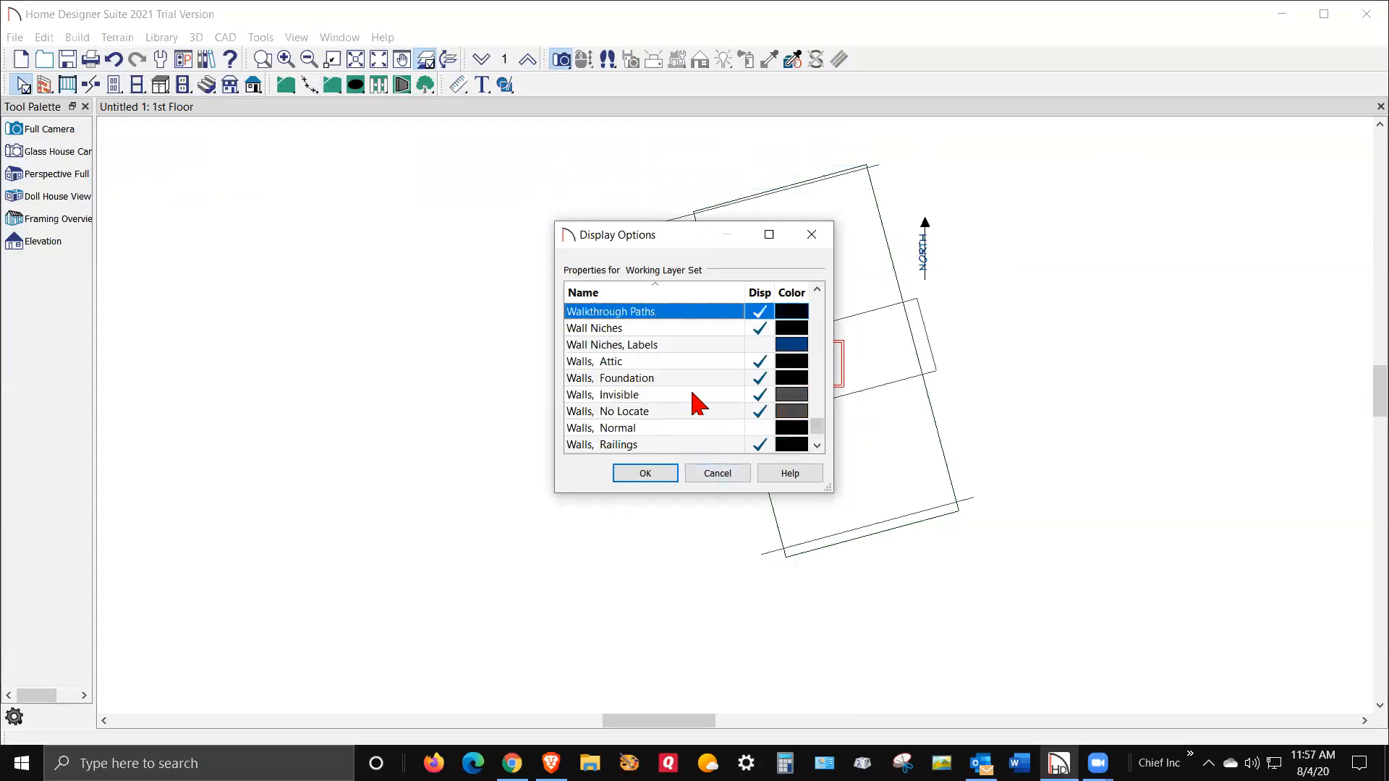
{"action": "scroll", "coordinate": [694, 397], "scroll_direction": "down", "scroll_amount": 1}
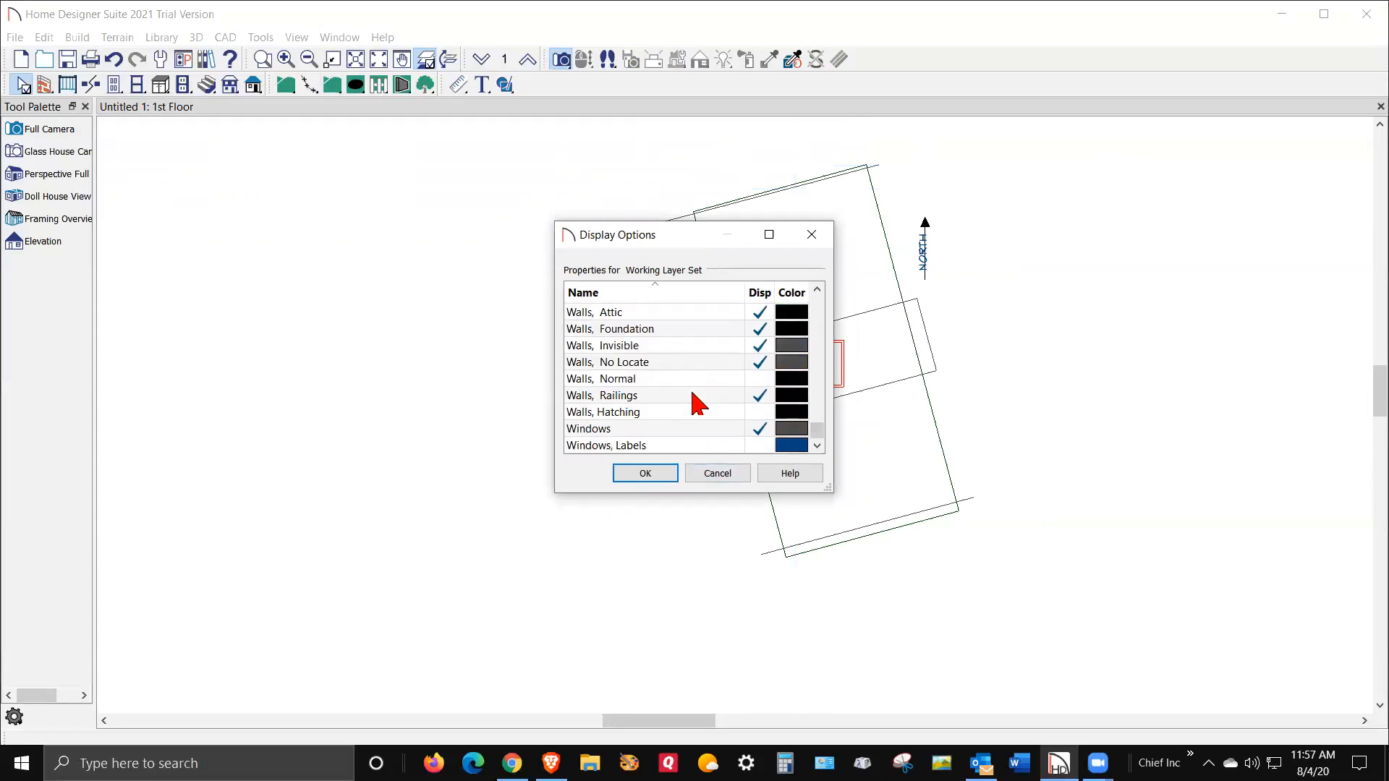
{"action": "scroll", "coordinate": [696, 403], "scroll_direction": "up", "scroll_amount": 1}
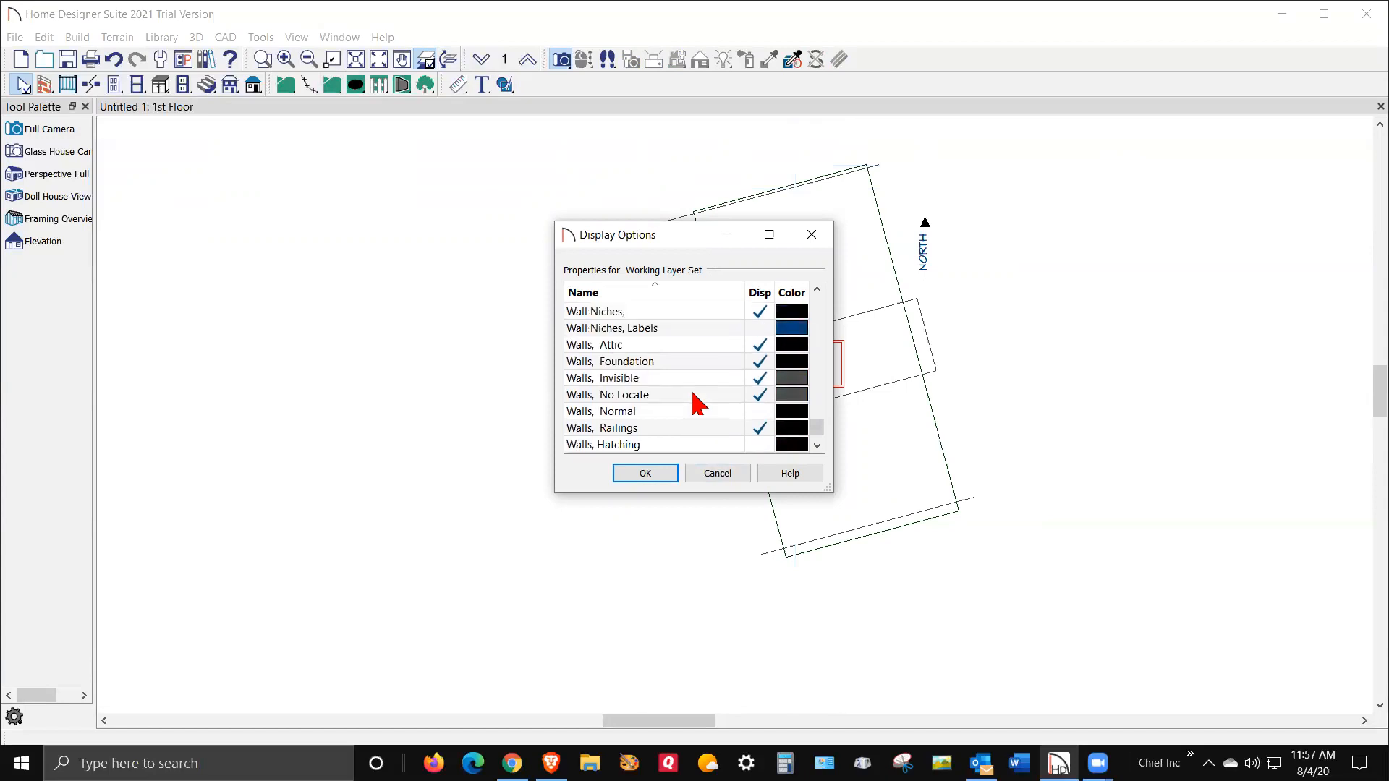
{"action": "scroll", "coordinate": [698, 387], "scroll_direction": "up", "scroll_amount": 1}
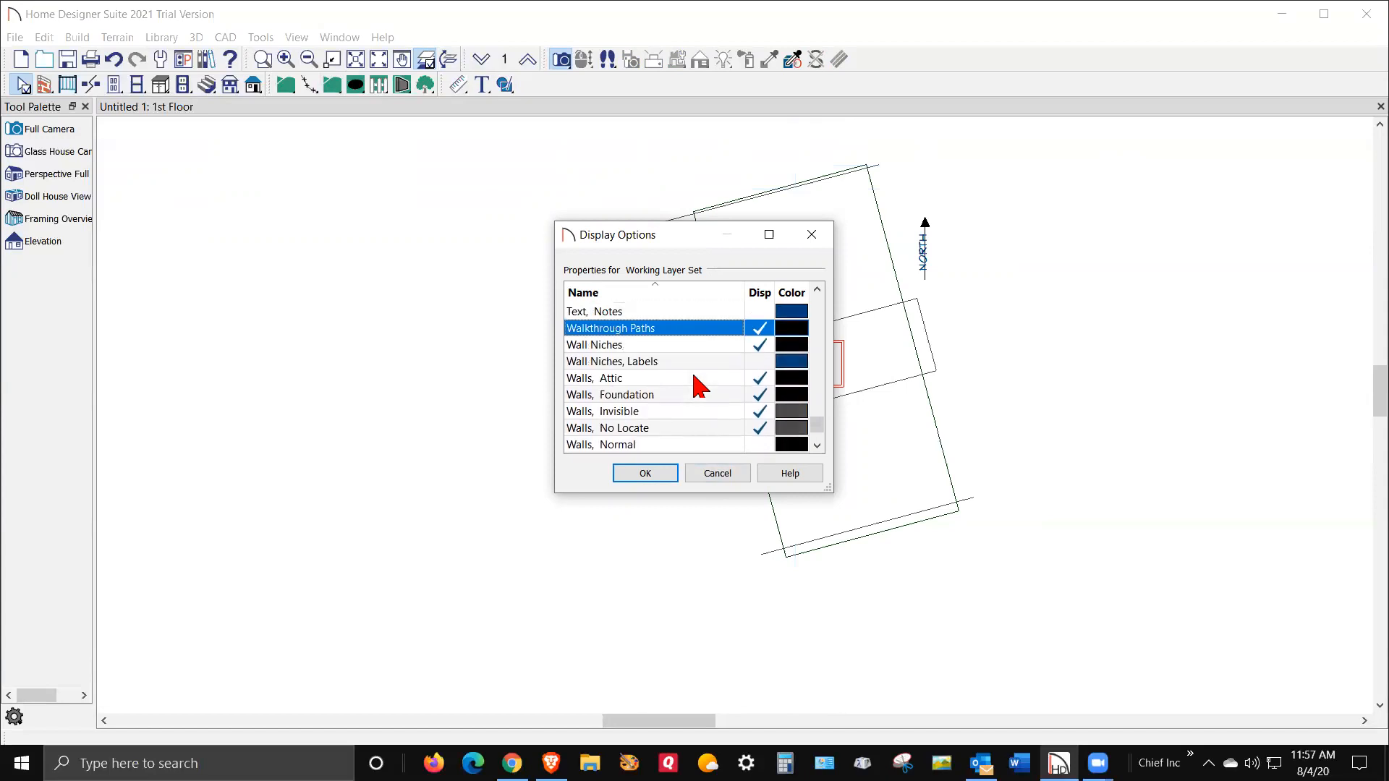
{"action": "scroll", "coordinate": [698, 387], "scroll_direction": "down", "scroll_amount": 1}
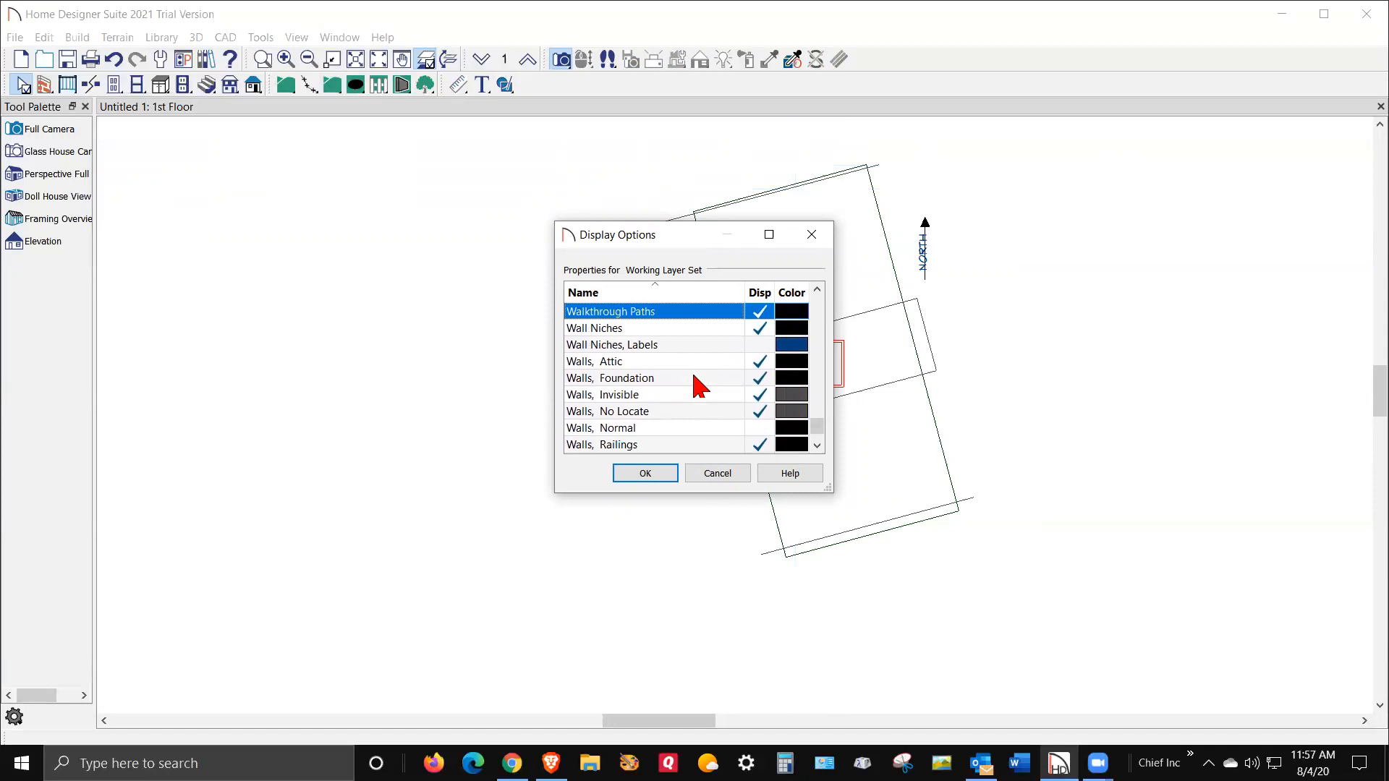
{"action": "left_click", "coordinate": [761, 429]}
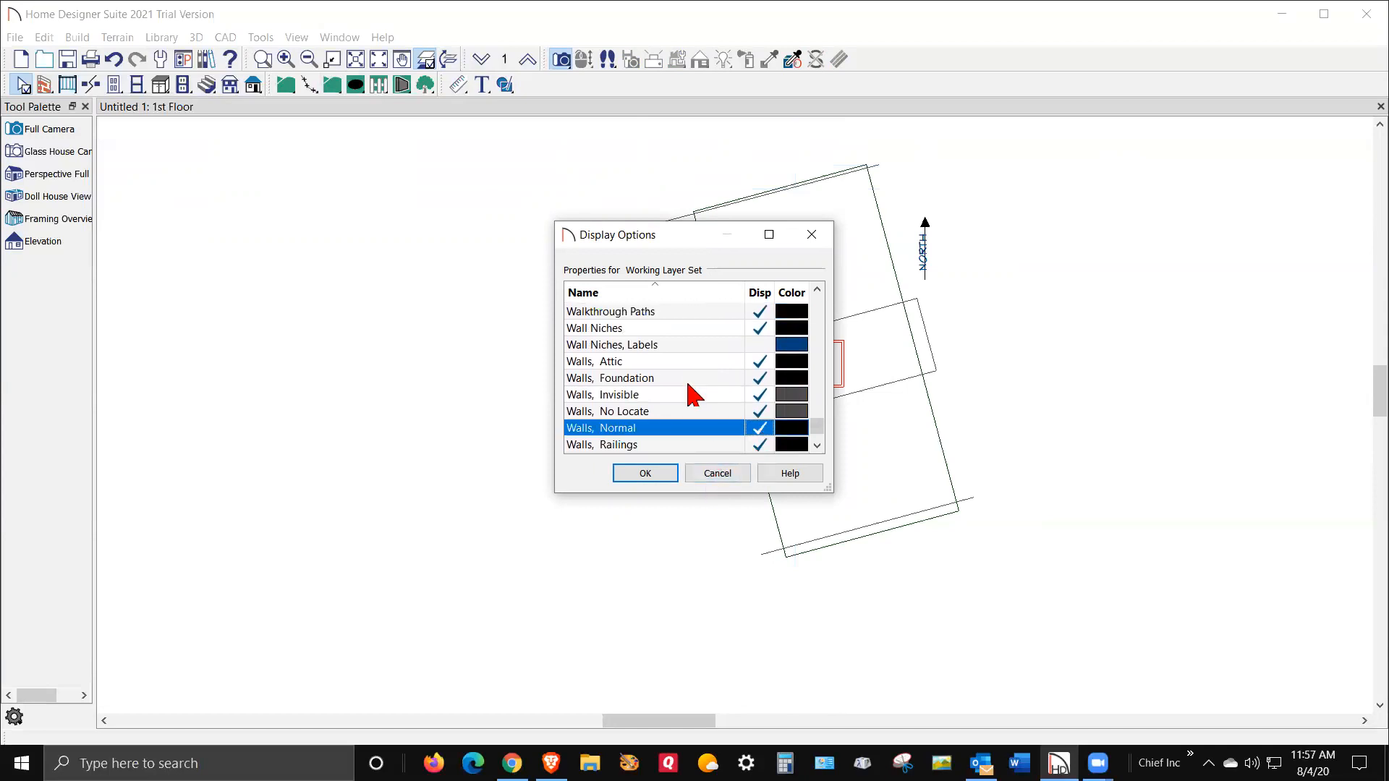
Turn on the "Roof Planes" layer, turn off the "Terrain, Elevation Data" layer, and apply the display options.
{"action": "key", "text": "r"}
{"action": "scroll", "coordinate": [694, 385], "scroll_direction": "up", "scroll_amount": 1}
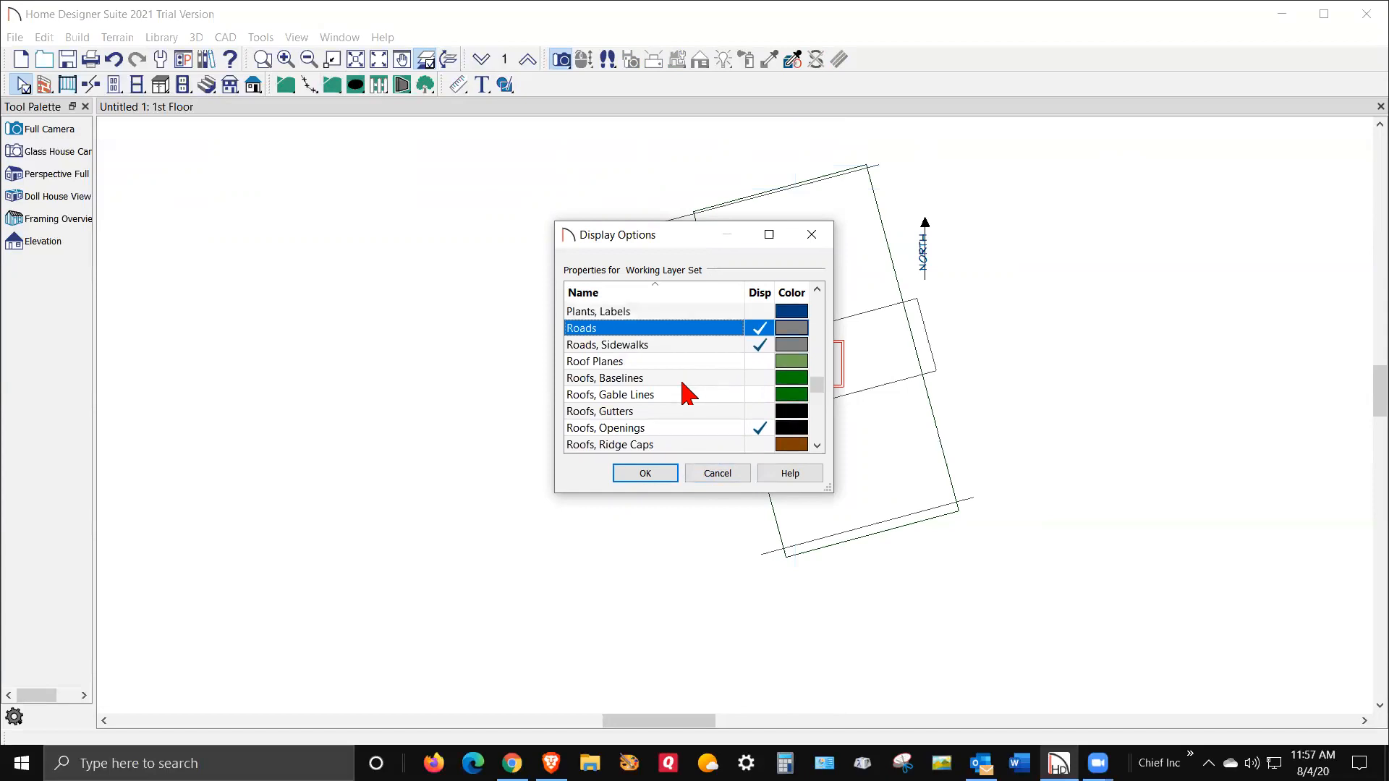
{"action": "left_click", "coordinate": [765, 360]}
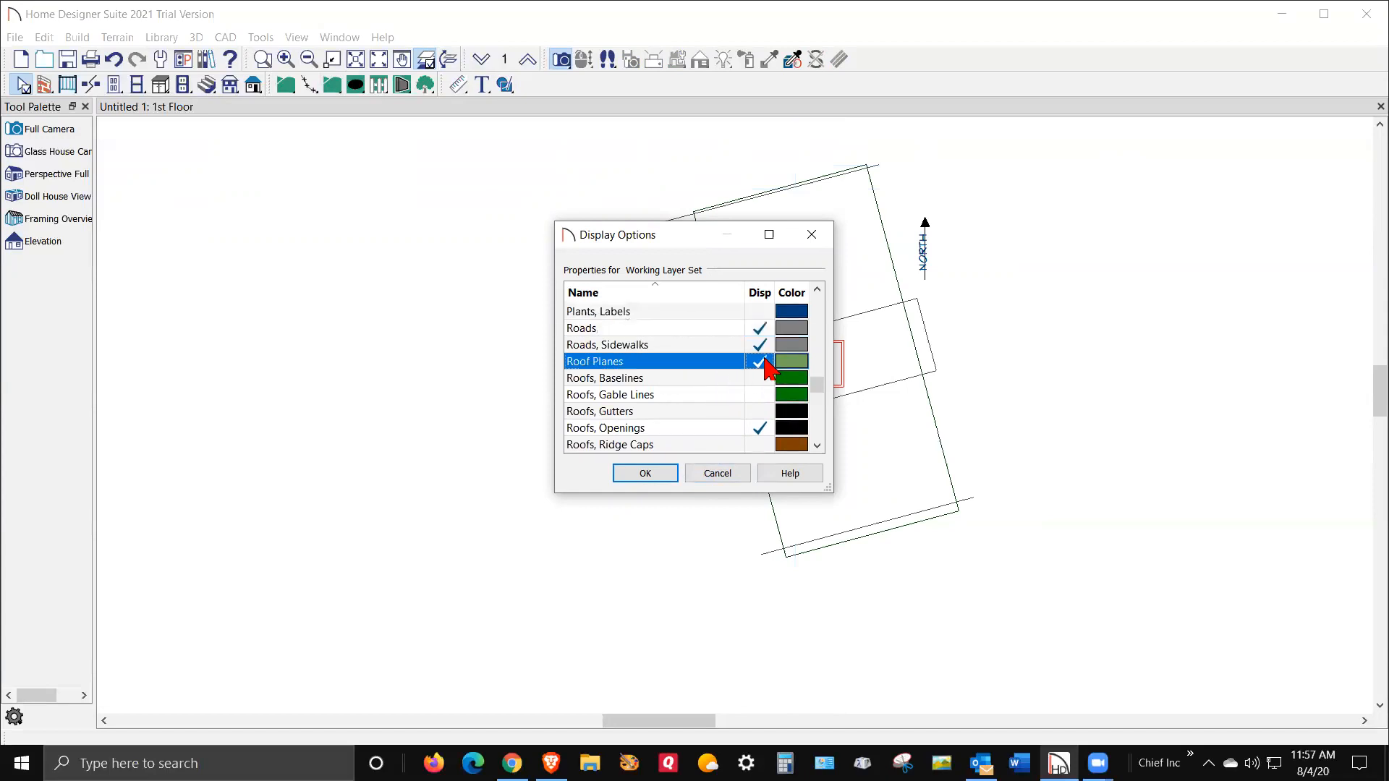
{"action": "scroll", "coordinate": [688, 416], "scroll_direction": "down", "scroll_amount": 1}
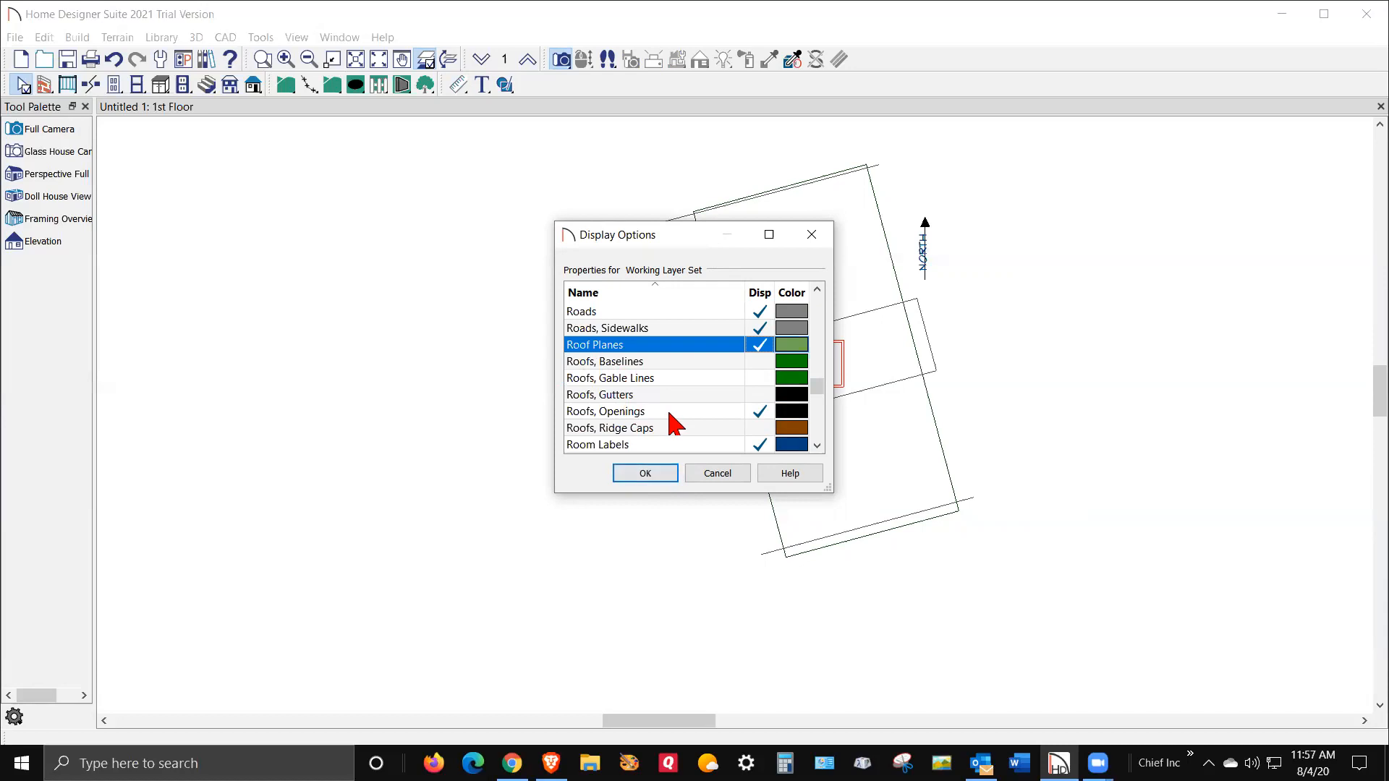
{"action": "key", "text": "t"}
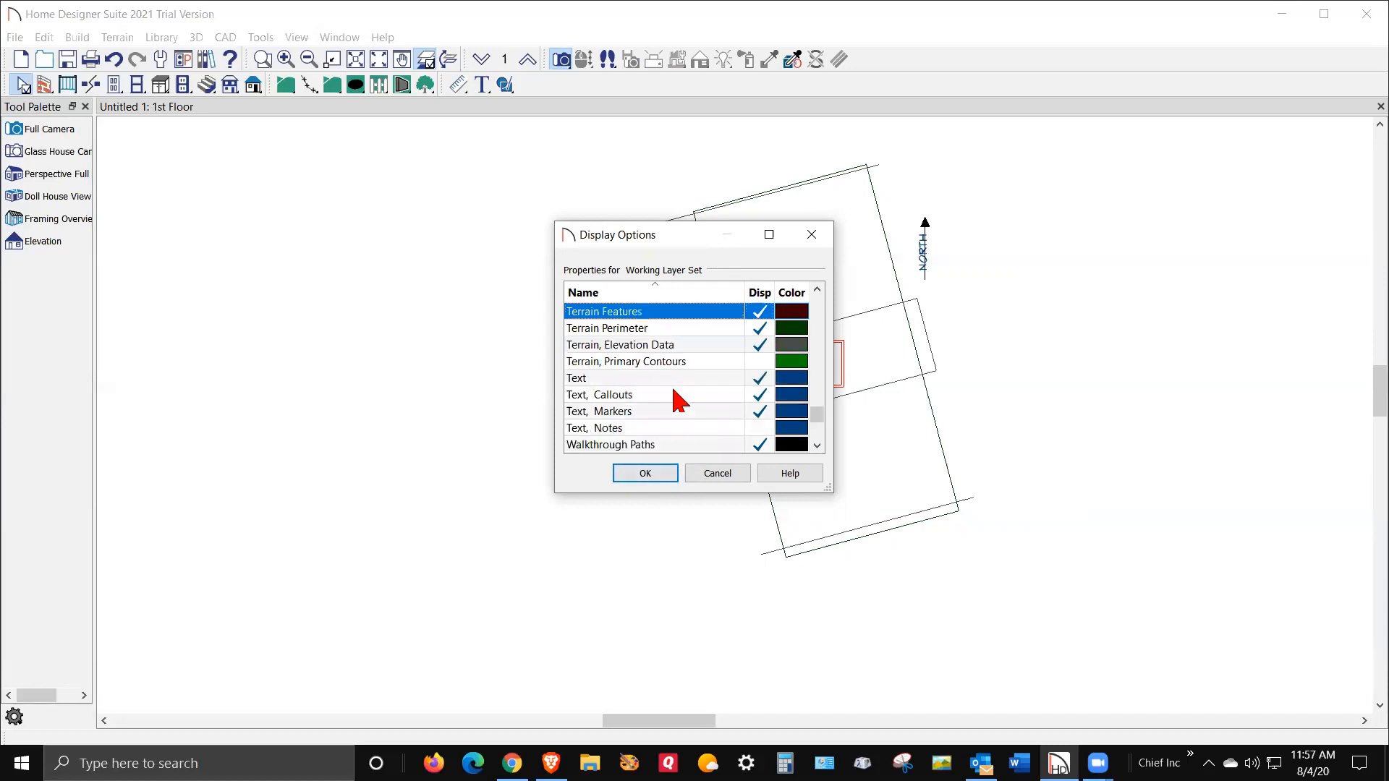
{"action": "left_click", "coordinate": [757, 347]}
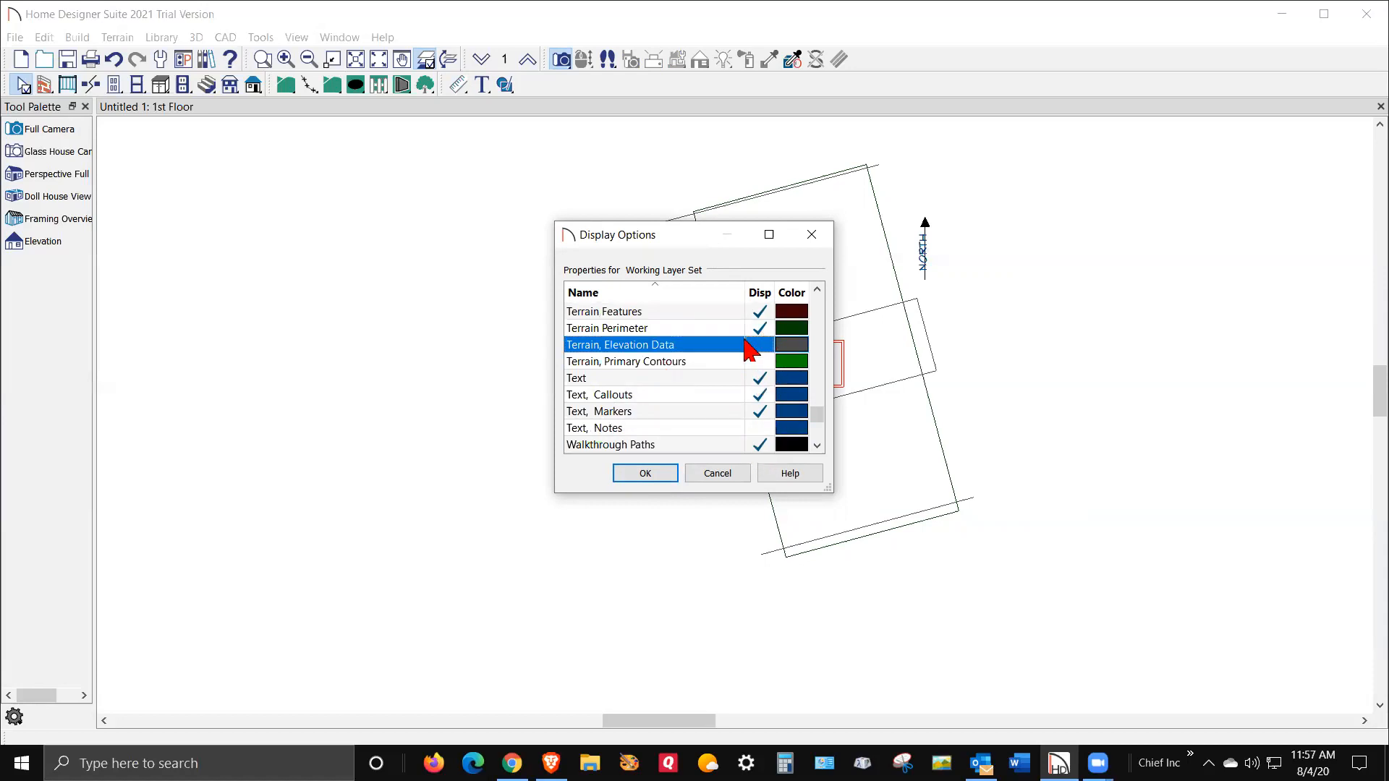
{"action": "left_click", "coordinate": [663, 474]}
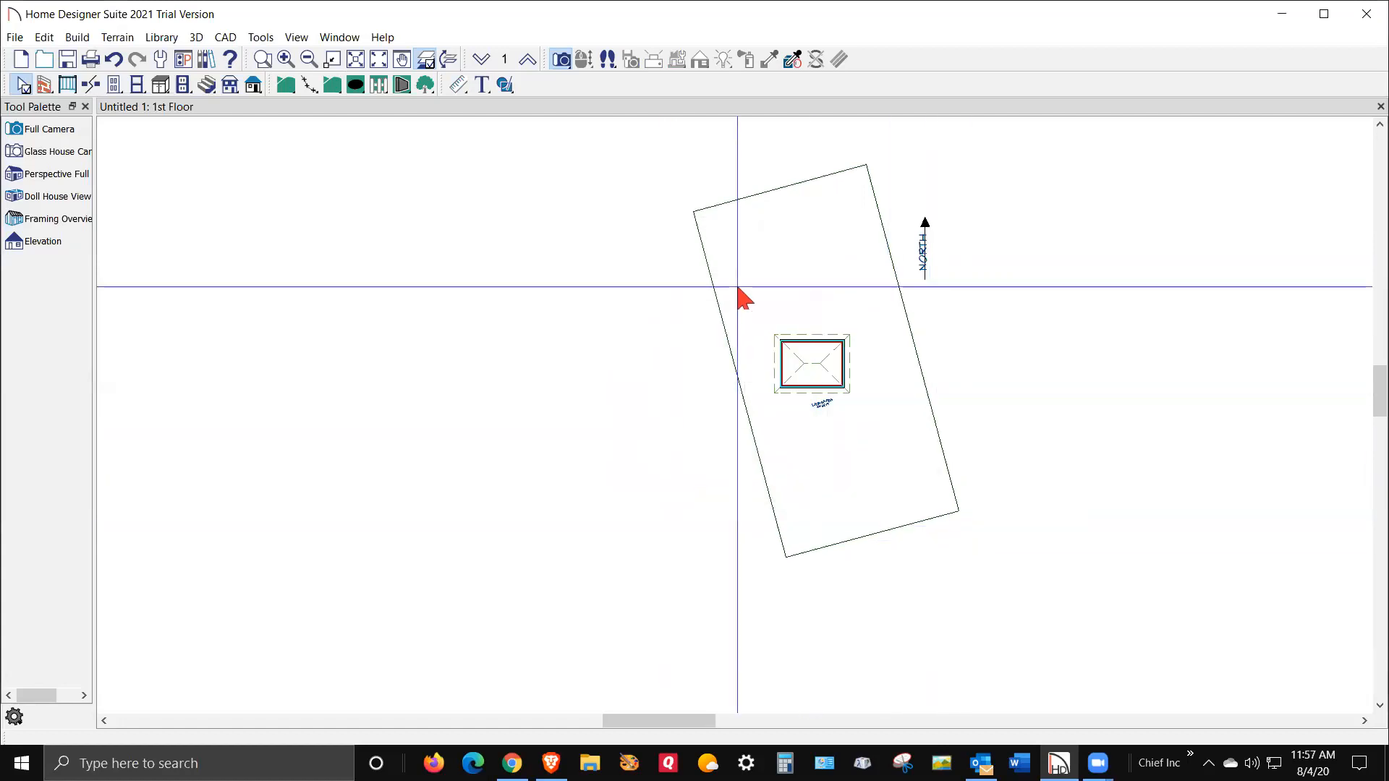
Create a new Perspective Full Overview and examine the house on its sloped terrain from several sides.
{"action": "scroll", "coordinate": [496, 354], "scroll_direction": "down", "scroll_amount": 2}
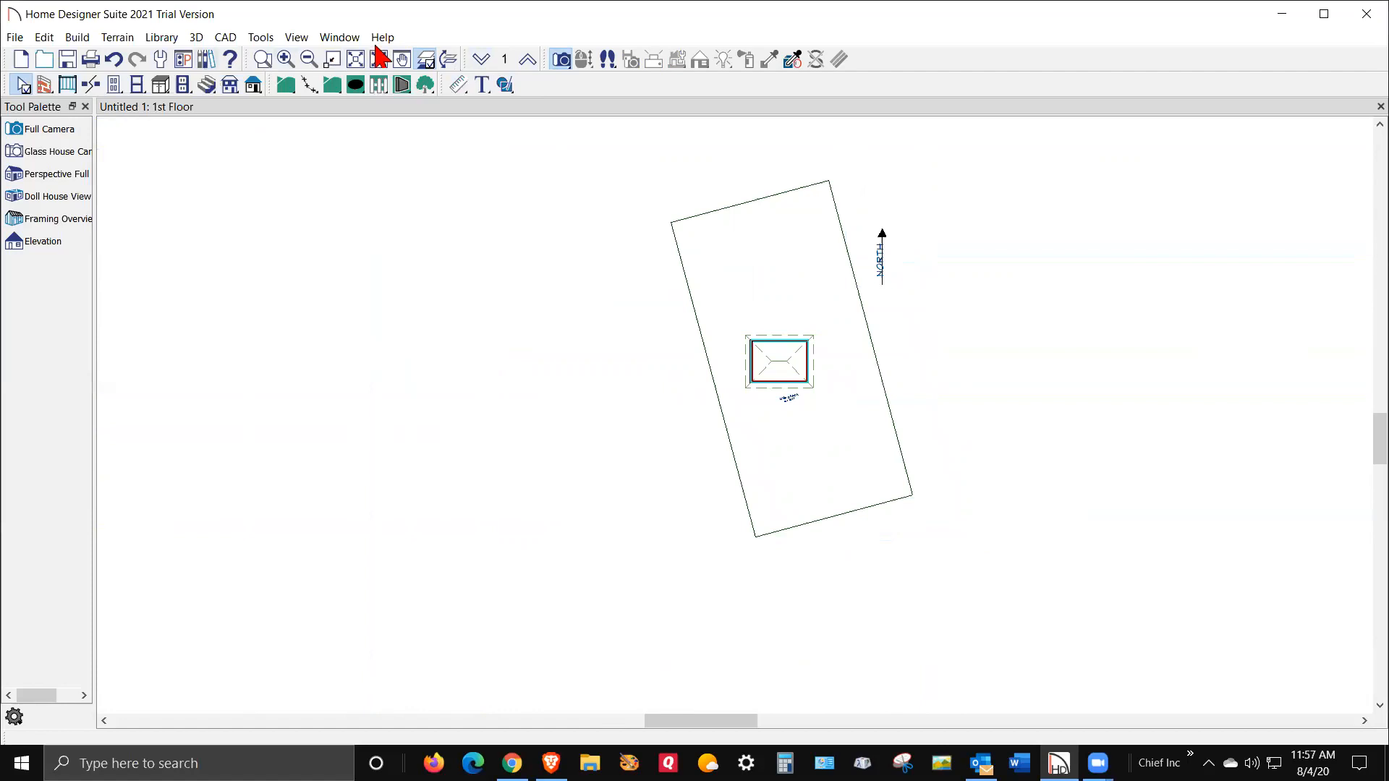
{"action": "left_click", "coordinate": [563, 60]}
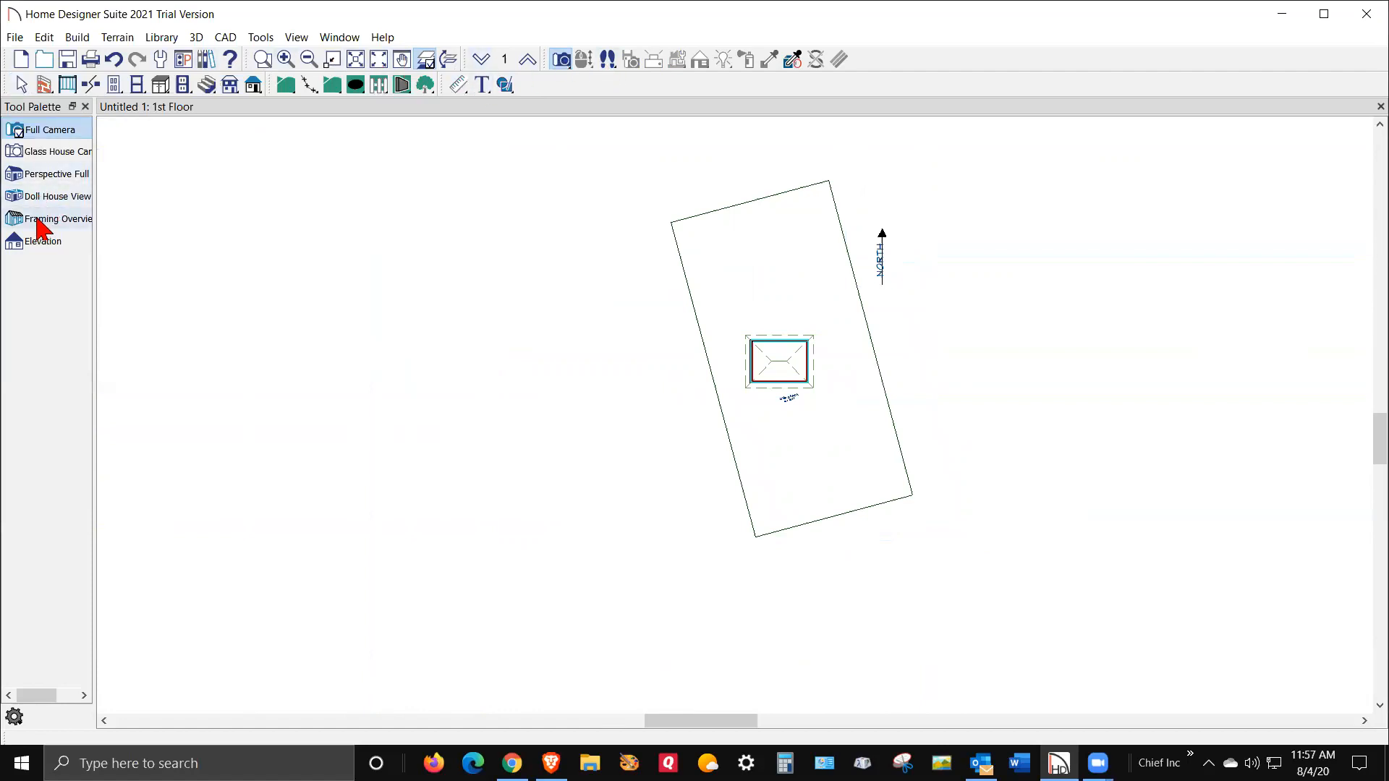
{"action": "left_click", "coordinate": [61, 183]}
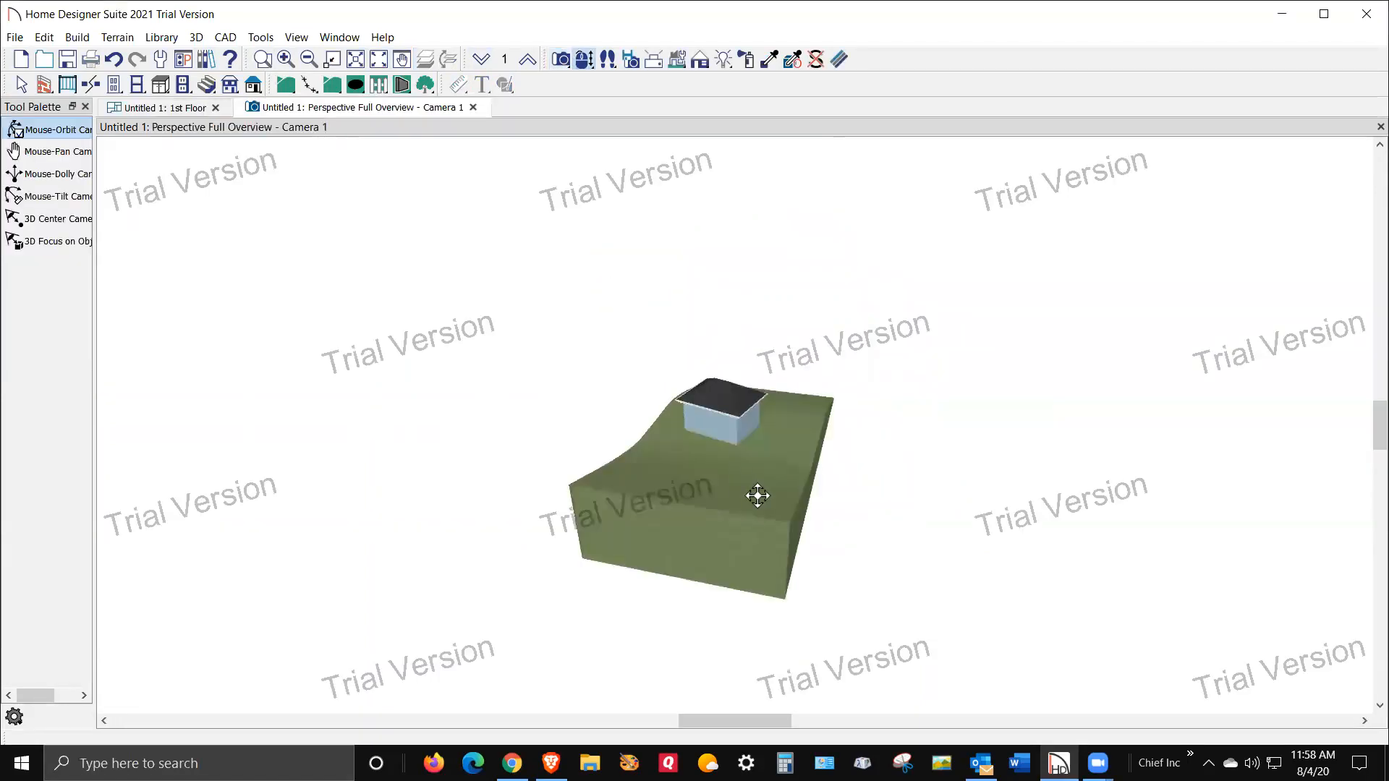
{"action": "left_click_drag", "start_coordinate": [661, 473], "coordinate": [564, 459]}
{"action": "scroll", "coordinate": [695, 406], "scroll_direction": "up", "scroll_amount": 3}
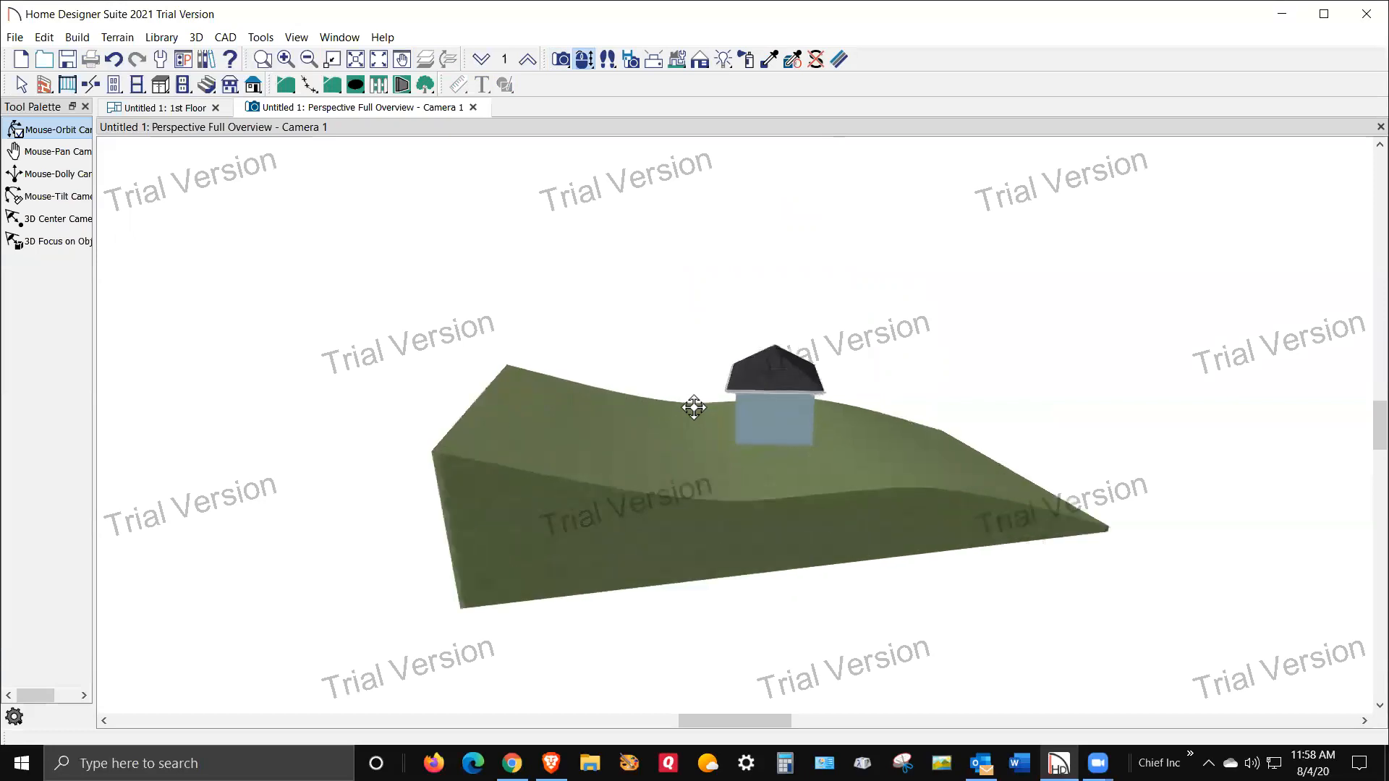
{"action": "left_click_drag", "start_coordinate": [679, 466], "coordinate": [1097, 471]}
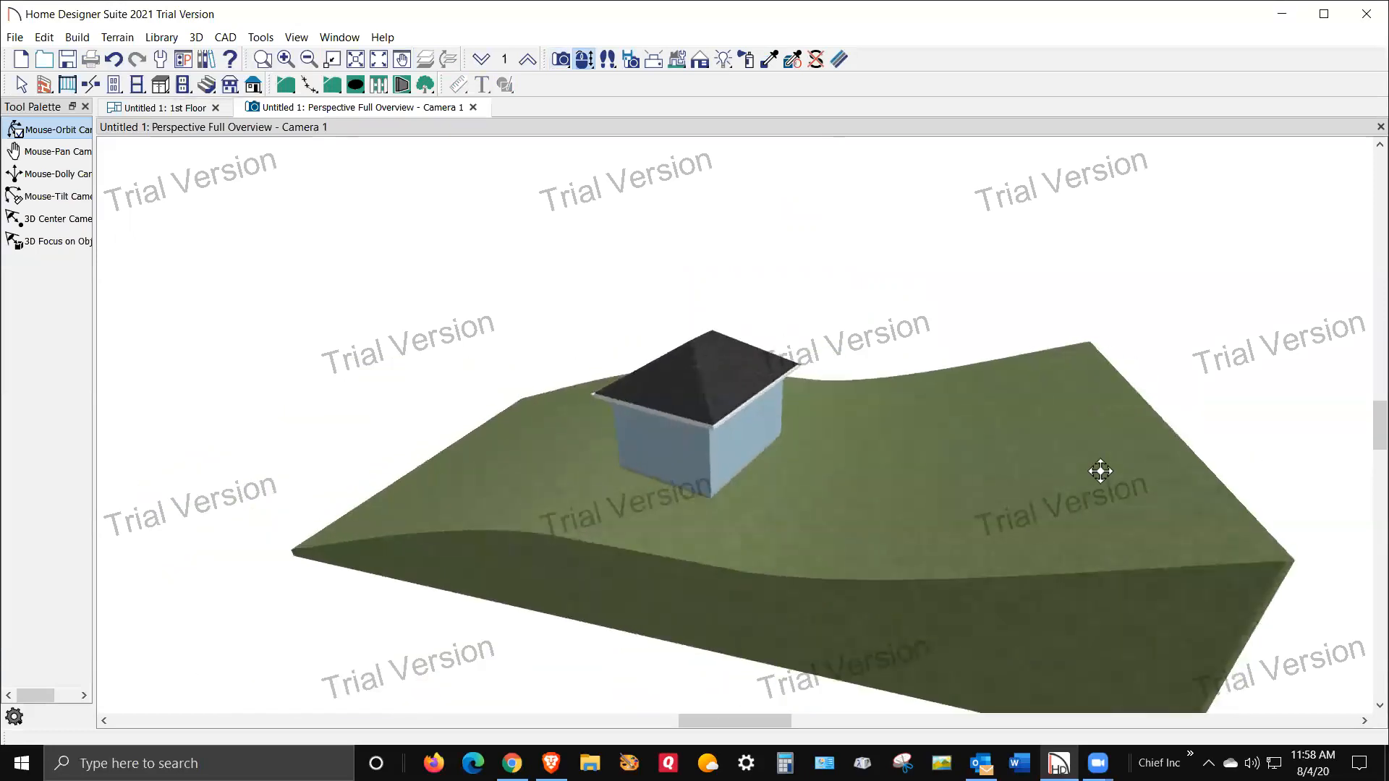
{"action": "left_click_drag", "start_coordinate": [914, 431], "coordinate": [1034, 441]}
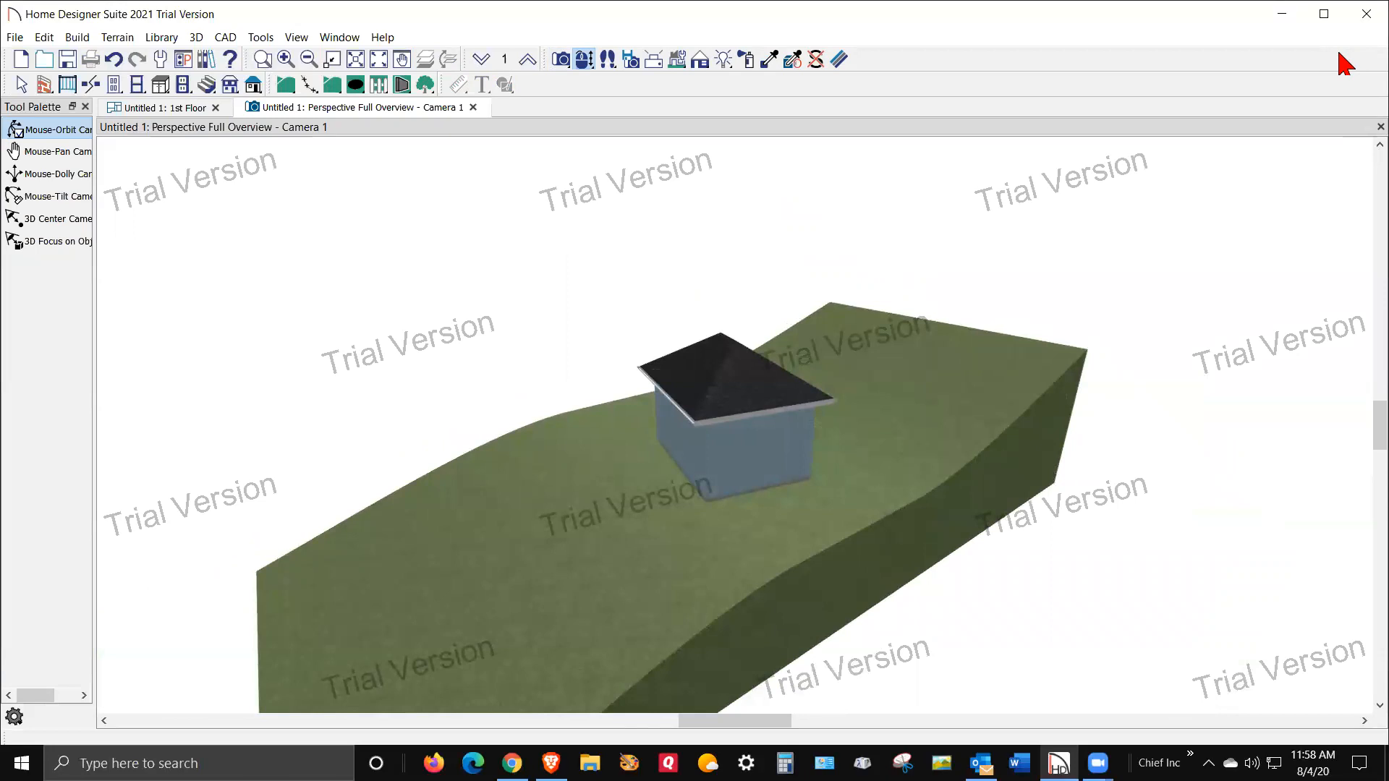